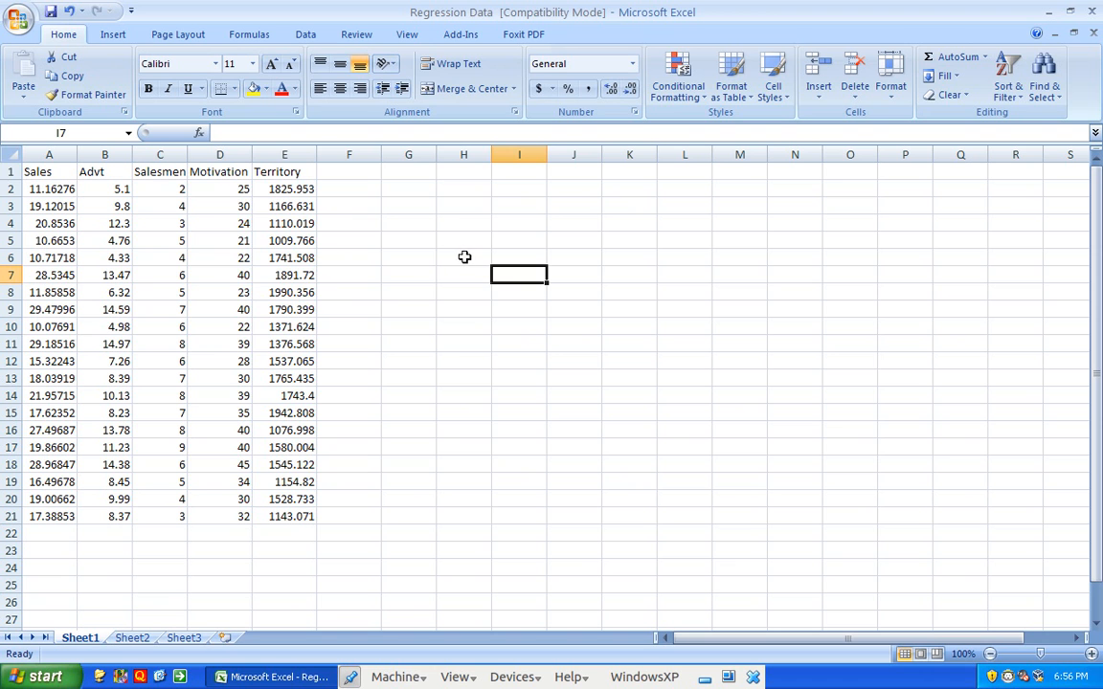
Apply all borders to every cell of the data table A1:E21.
right_click(239, 187)
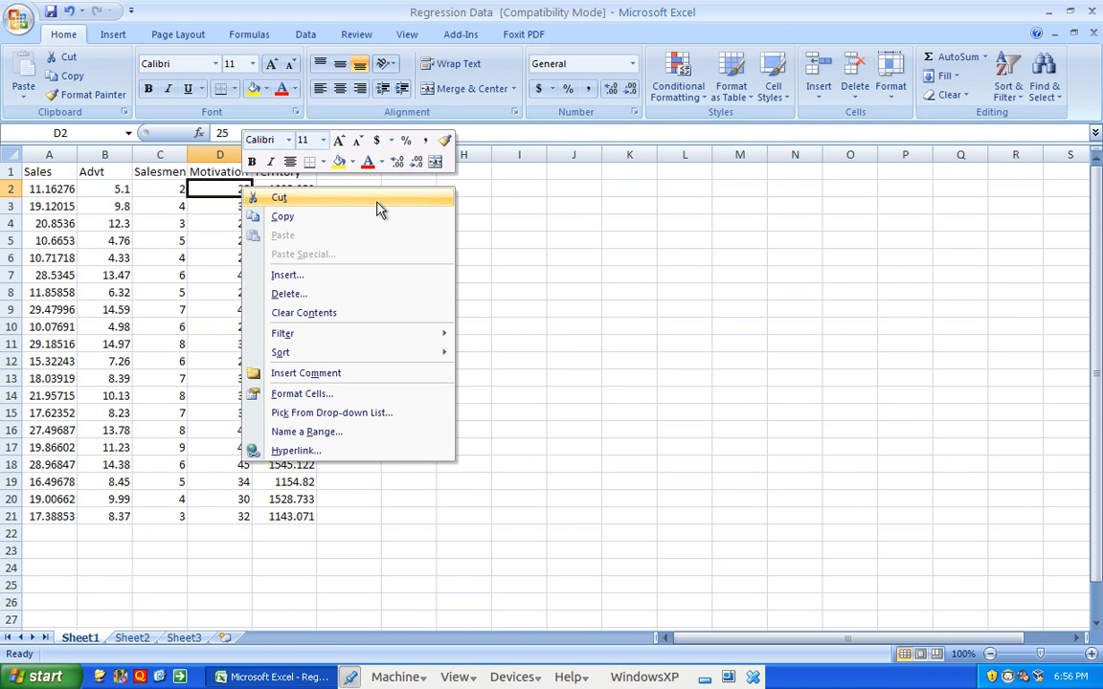
left_click(377, 203)
key("ctrl+Home")
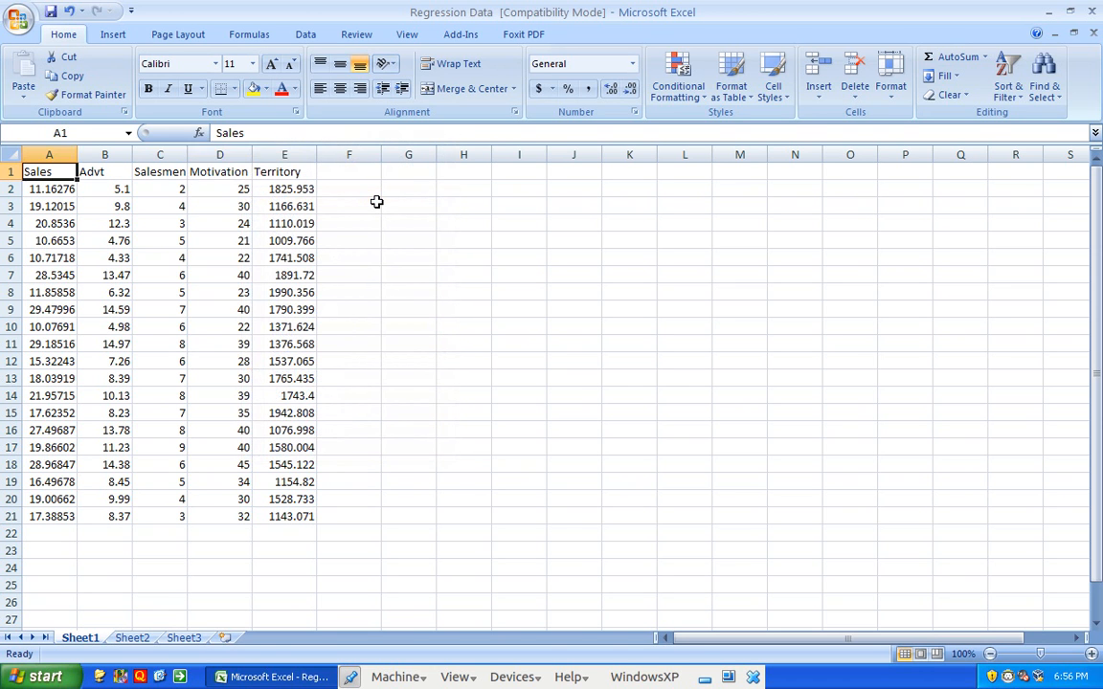
key("ctrl+shift+End")
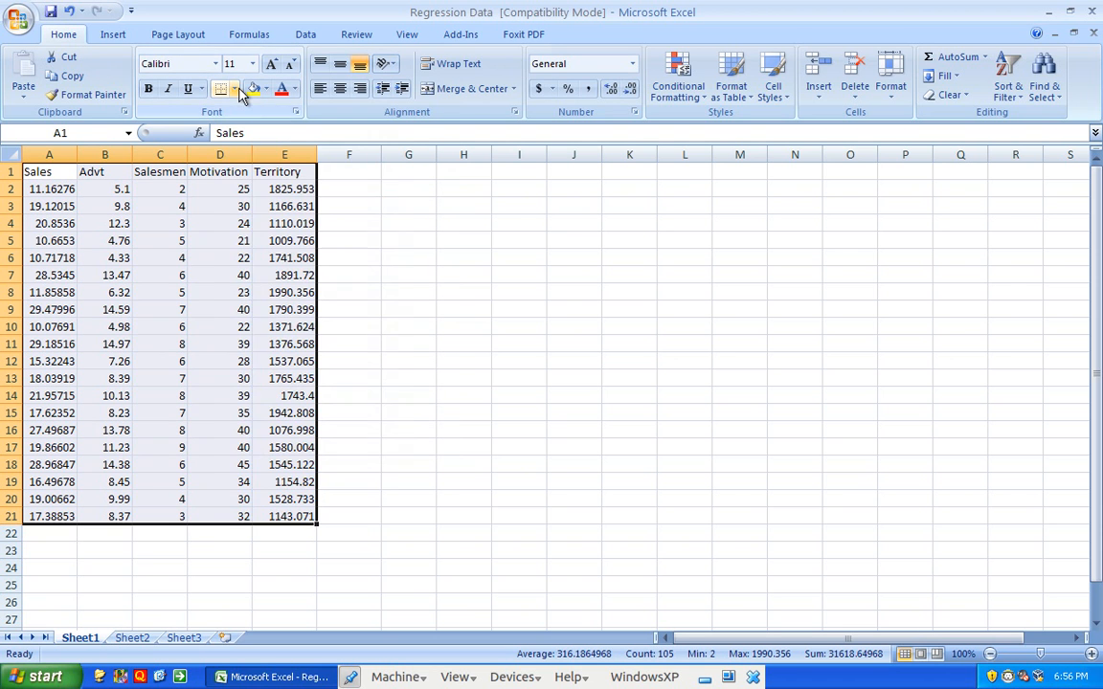
left_click(232, 88)
left_click(262, 228)
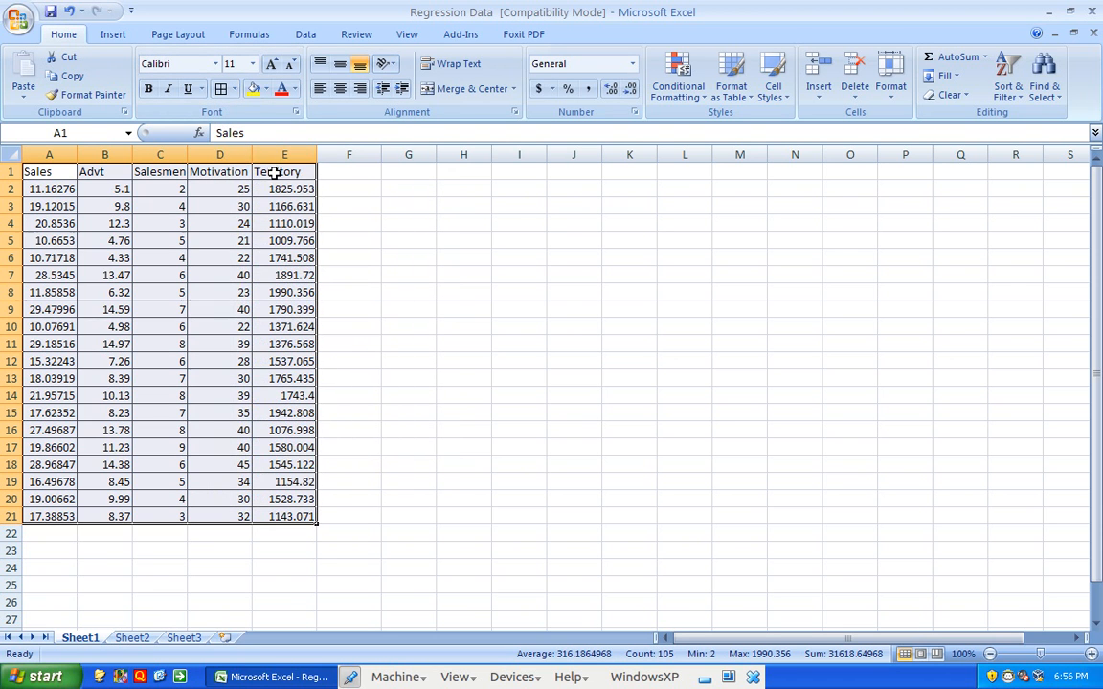
Fill the header row A1:E1 with yellow.
left_click(278, 172)
left_click(253, 88)
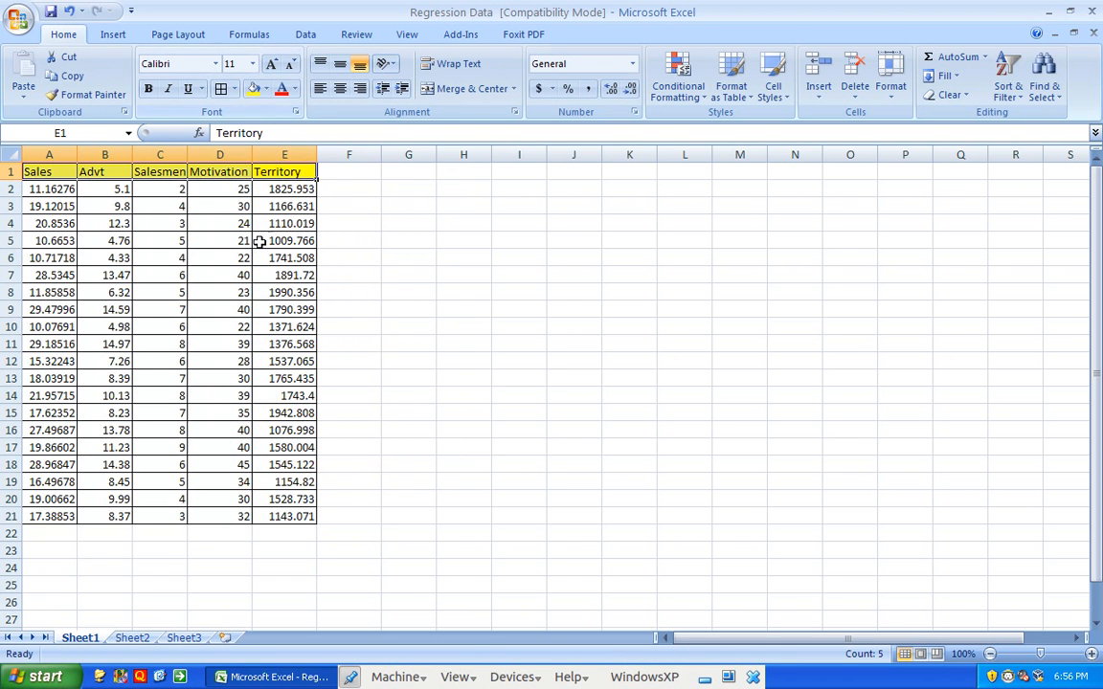
left_click(230, 197)
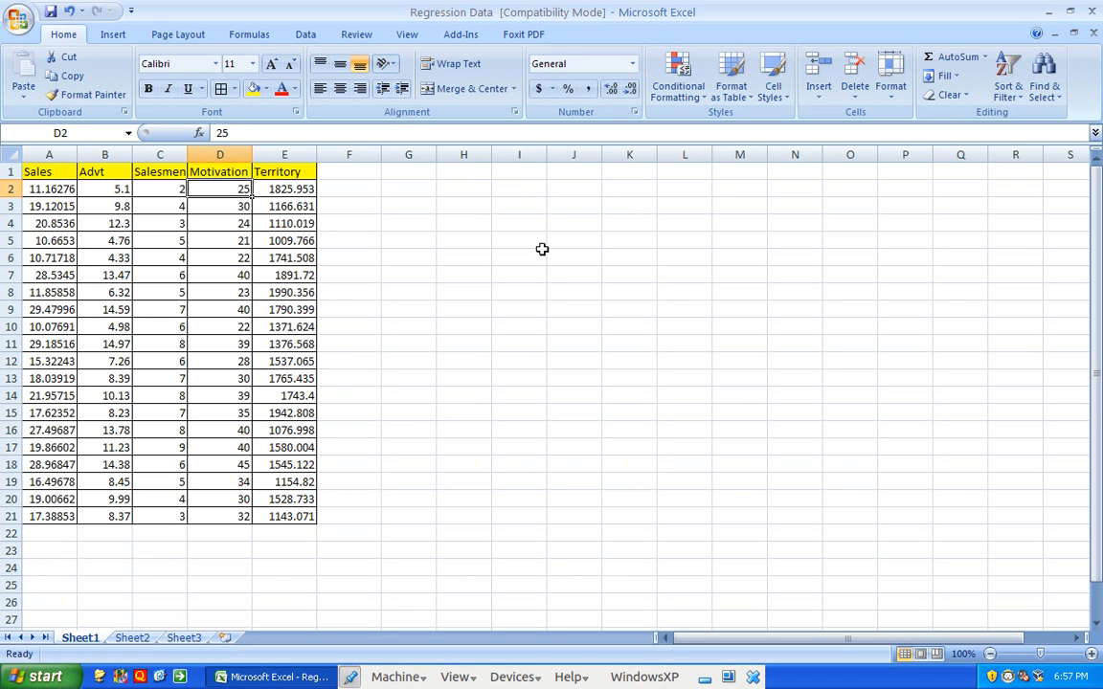
Start a Regression from the Data Analysis tools and set the Input Y Range to the Sales data $A$1:$A$21.
left_click(307, 34)
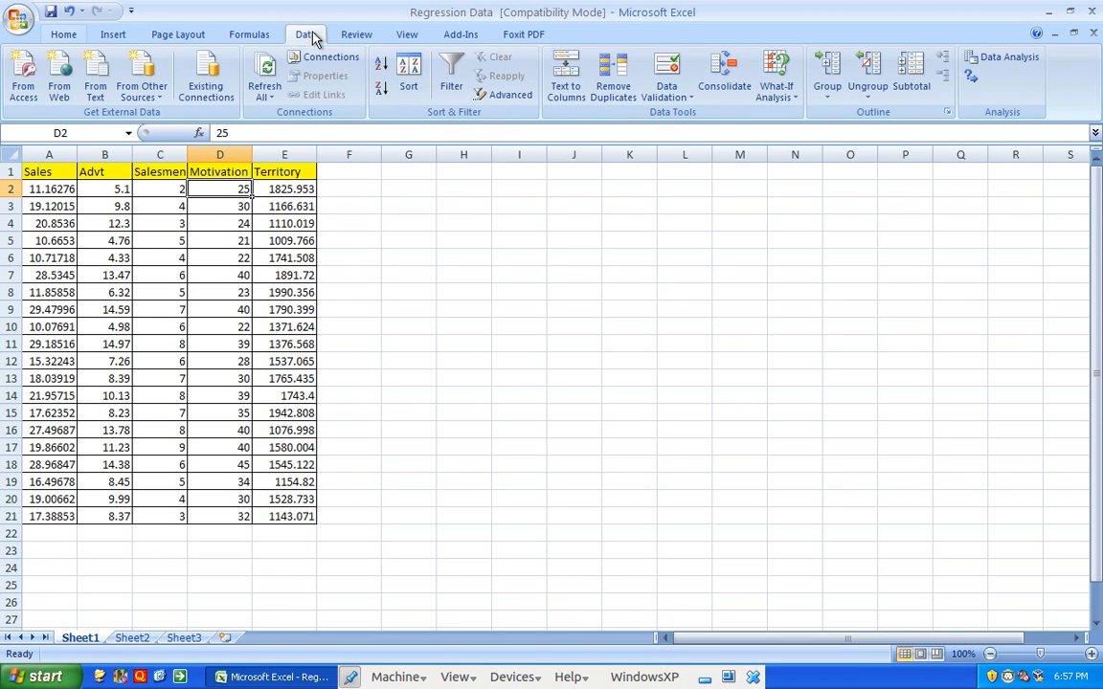
left_click(1015, 59)
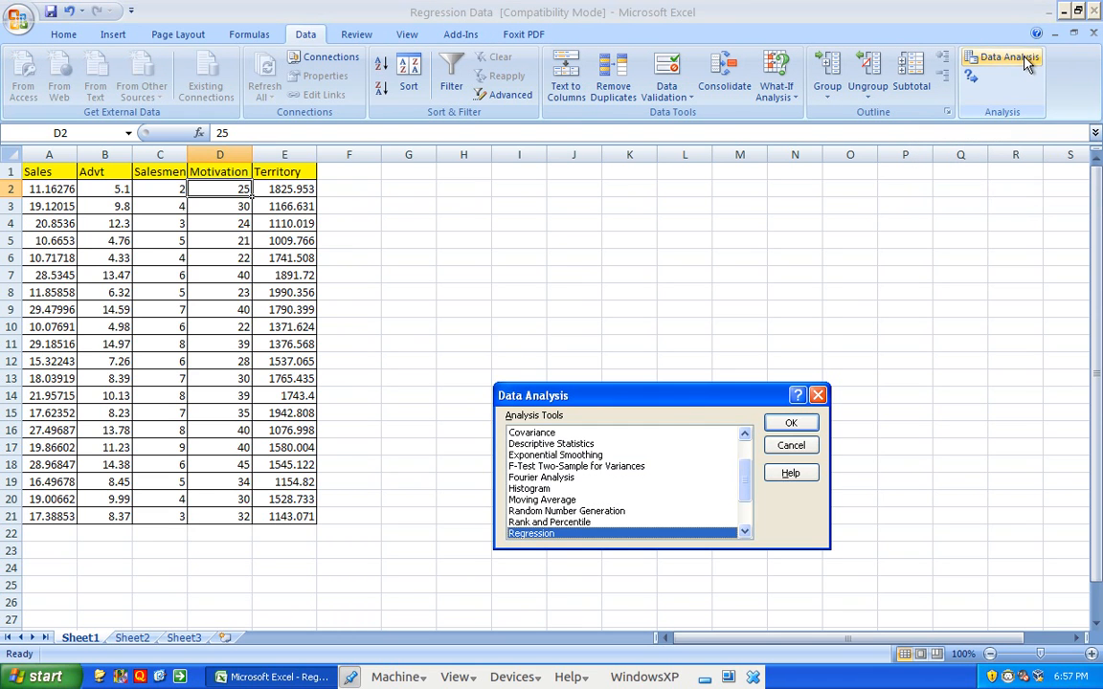
left_click(793, 424)
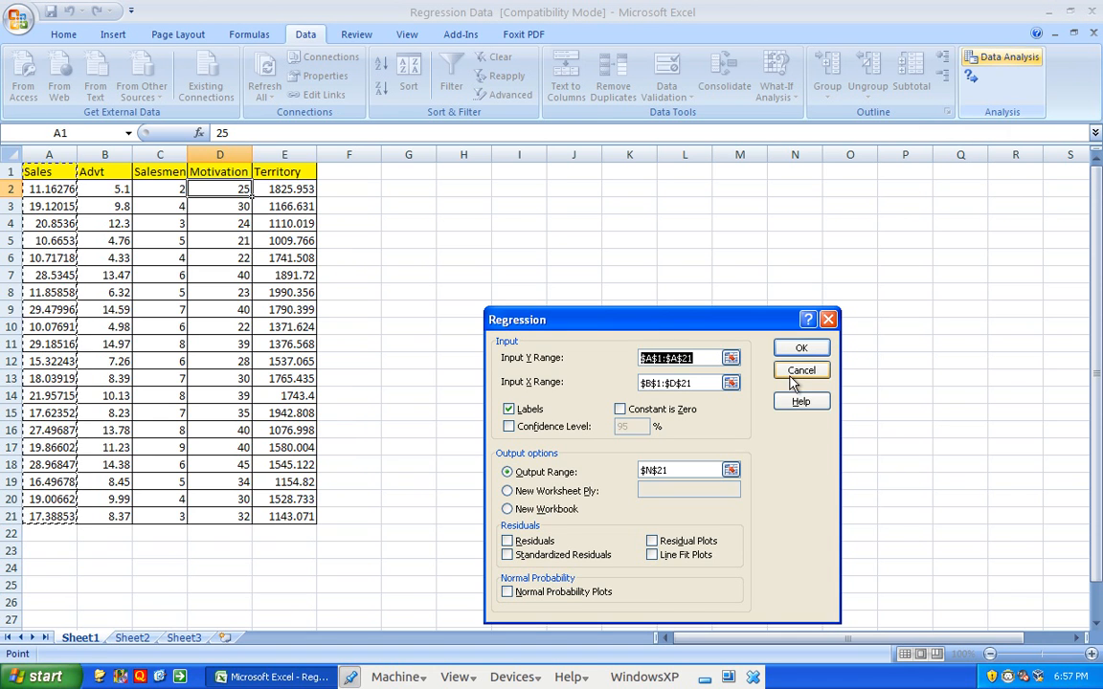
left_click(730, 357)
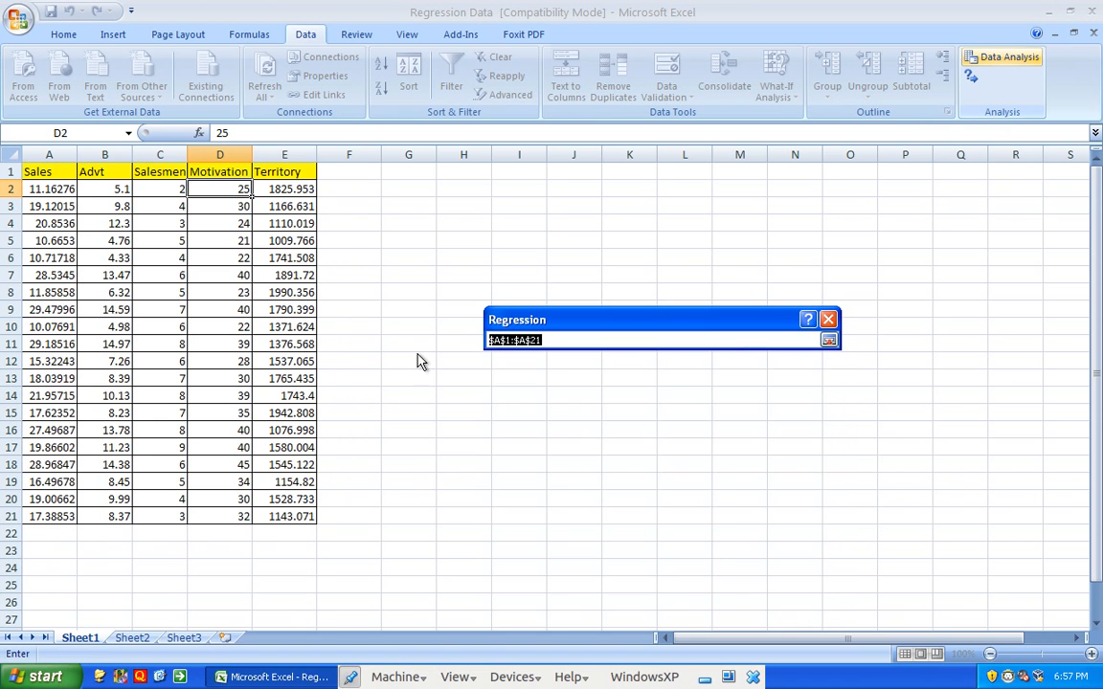
left_click_drag(53, 517, 48, 172)
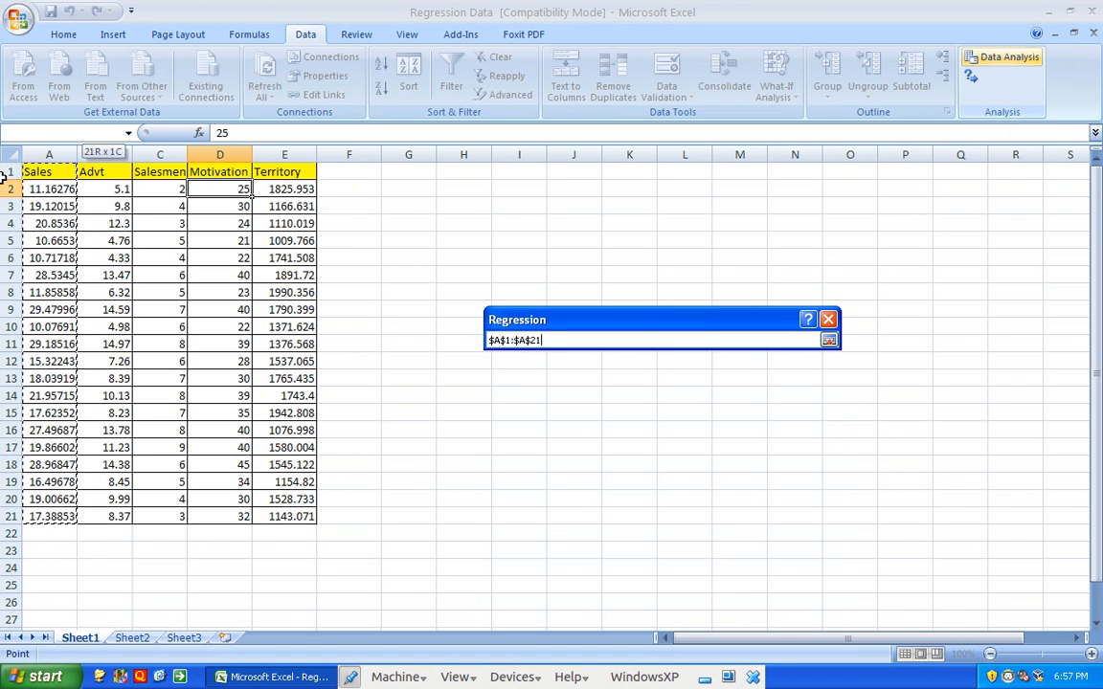
key("Return")
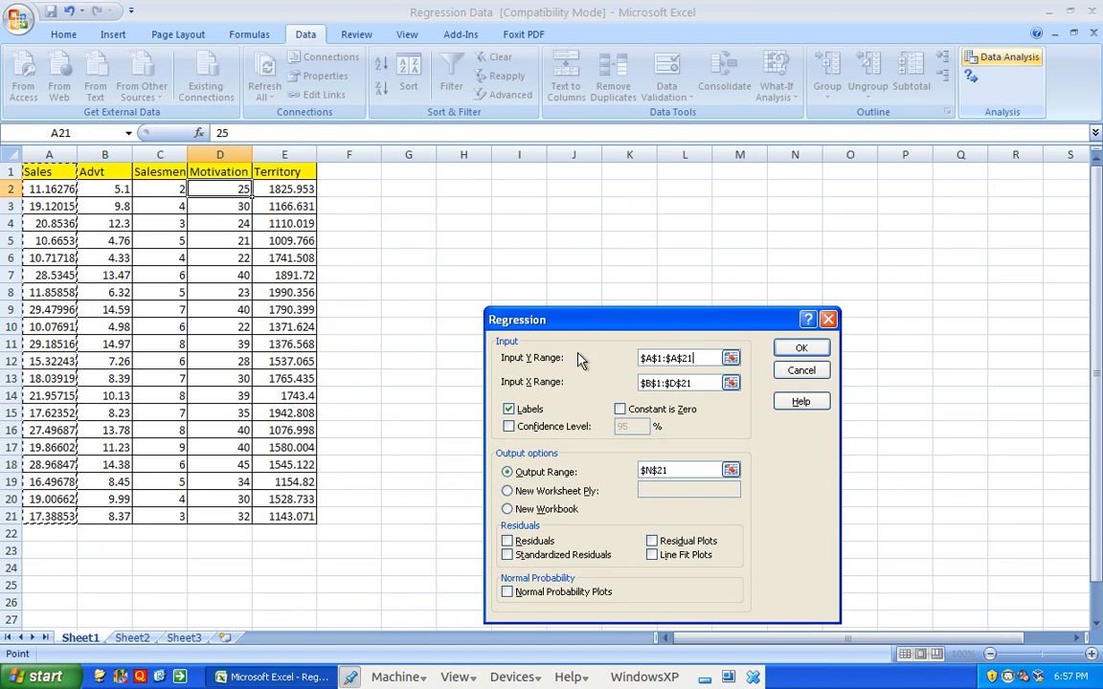
Replace the regression's Input X Range with the Advt data $B$1:$B$21.
left_click_drag(713, 383, 577, 370)
key("BackSpace")
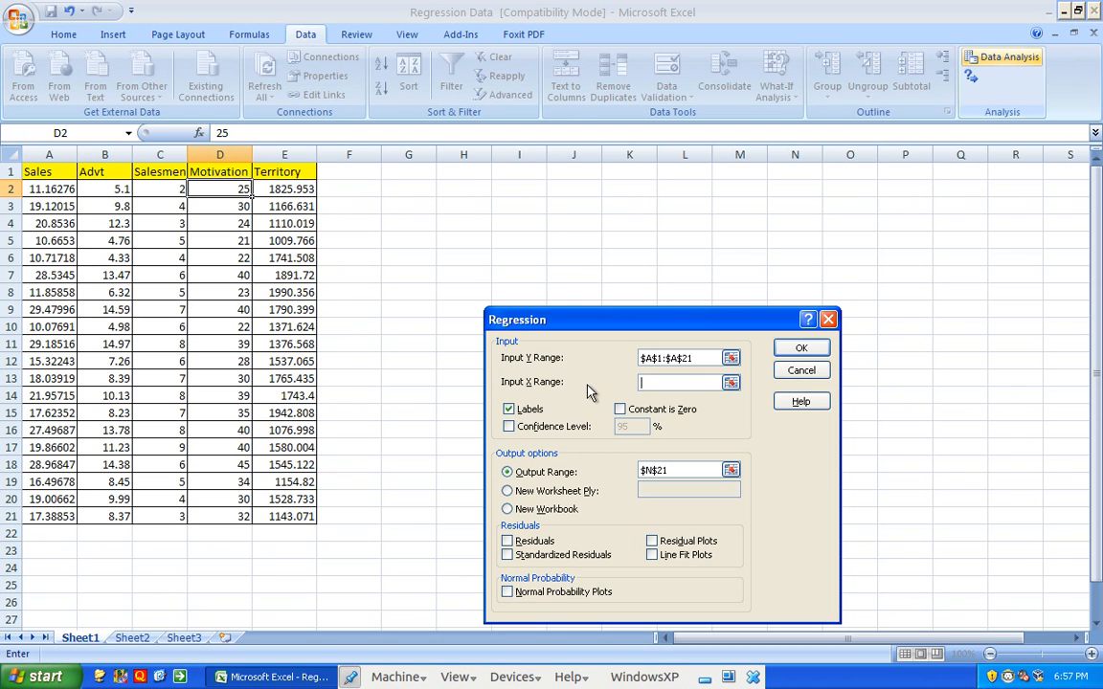
left_click(730, 384)
left_click_drag(115, 516, 119, 169)
key("Return")
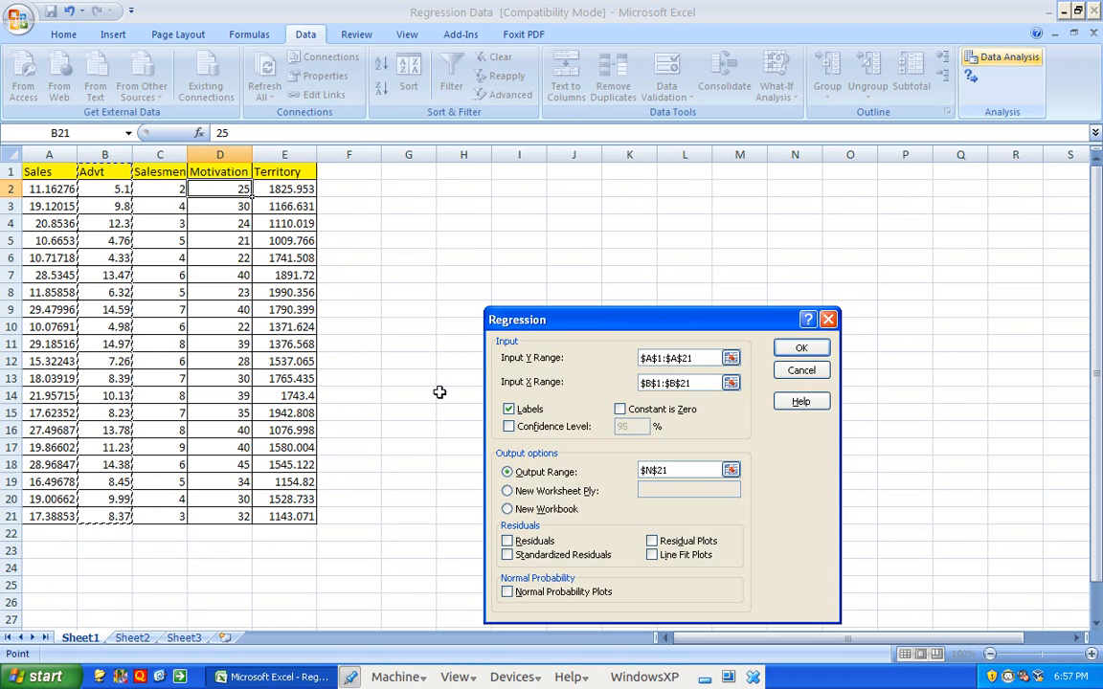
Set the output range to cell G1 and run the Sales on Advt regression.
left_click(730, 472)
left_click(412, 171)
key("Return")
key("Return")
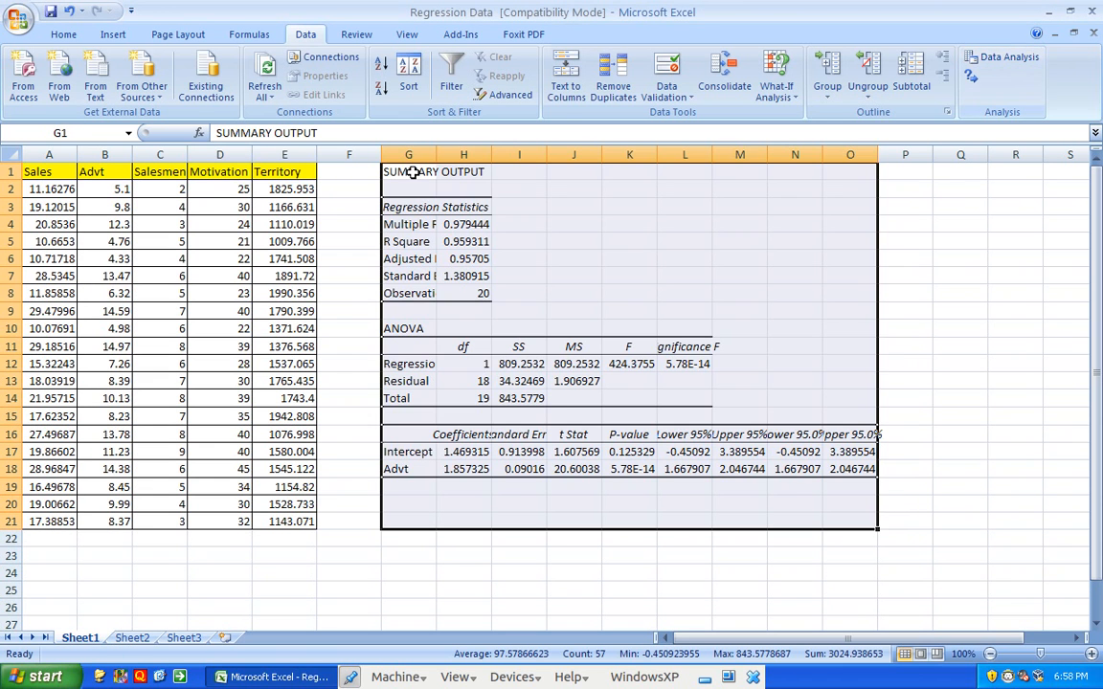
Widen column G to fit its labels and check the R Square, Adjusted R Square and P-values of the Advt regression.
left_click_drag(439, 154, 515, 154)
left_click(564, 239)
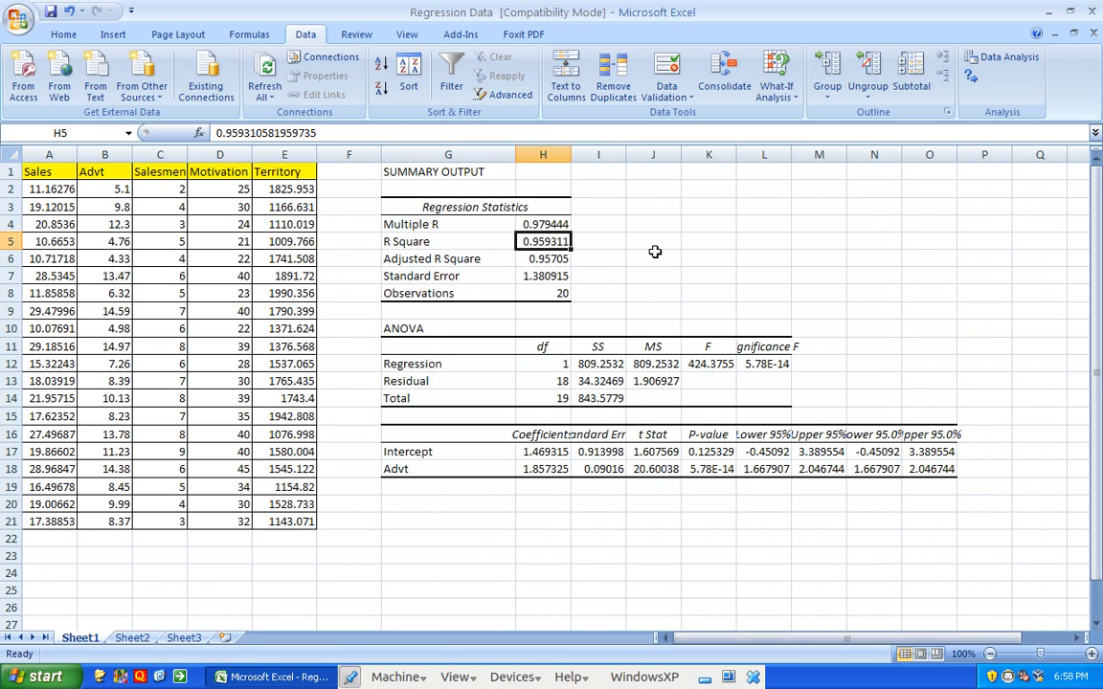
key("Down")
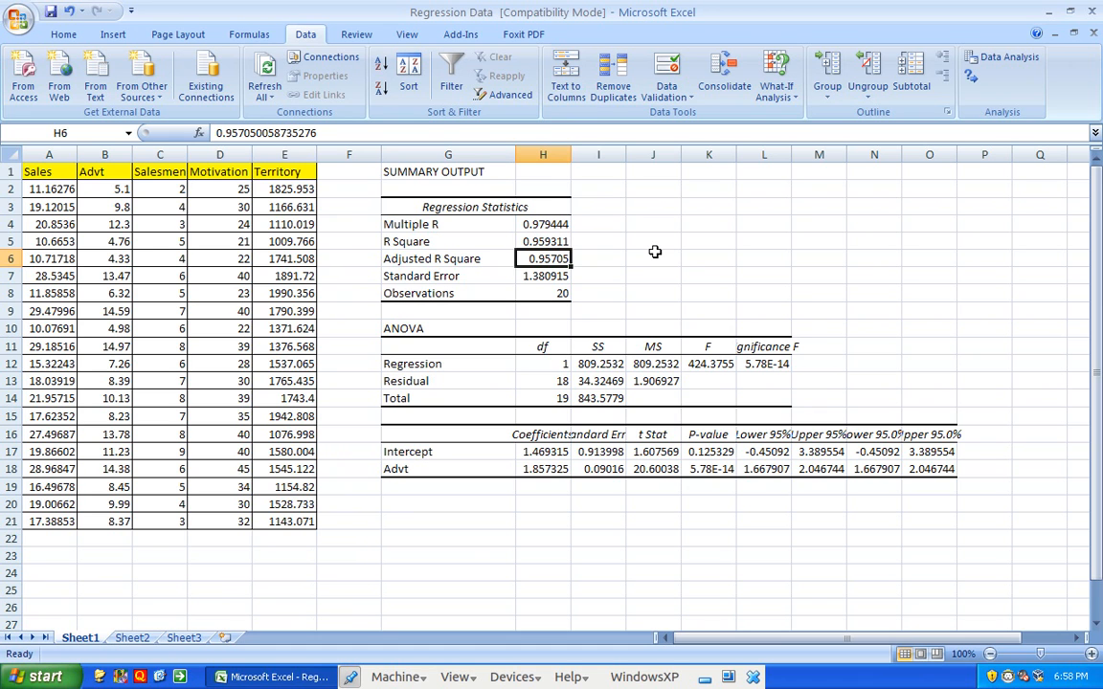
left_click_drag(709, 452, 714, 470)
left_click(715, 454)
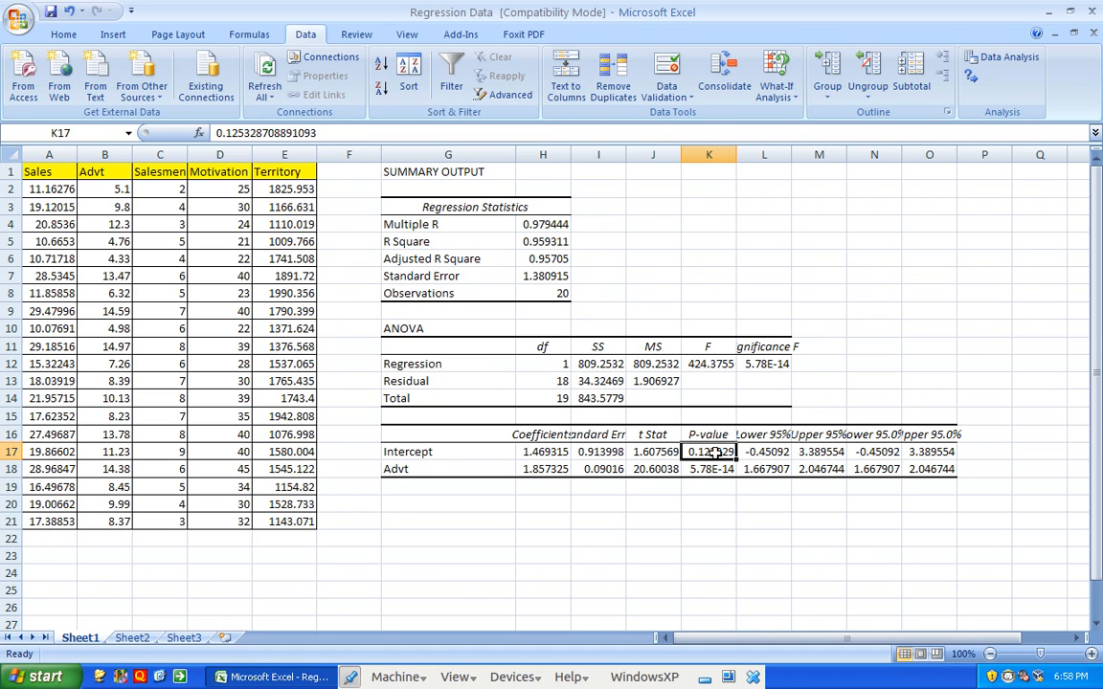
left_click(711, 471)
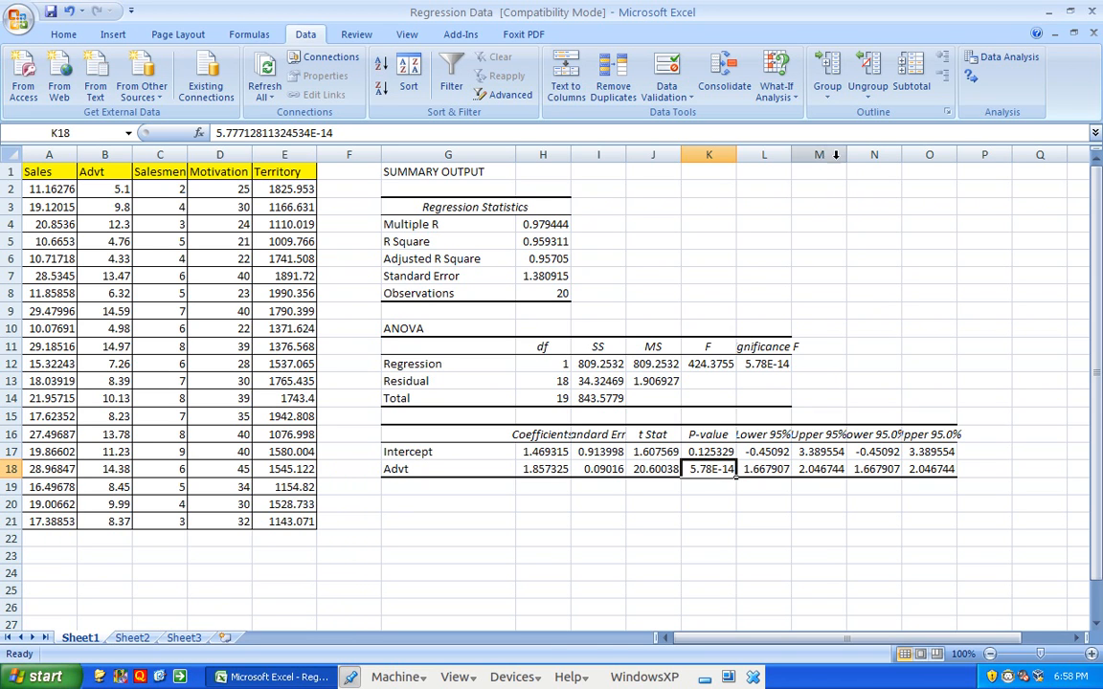
Delete columns N and O, which hold the duplicate Lower 95.0% and Upper 95.0% values.
left_click_drag(872, 155, 926, 154)
right_click(888, 161)
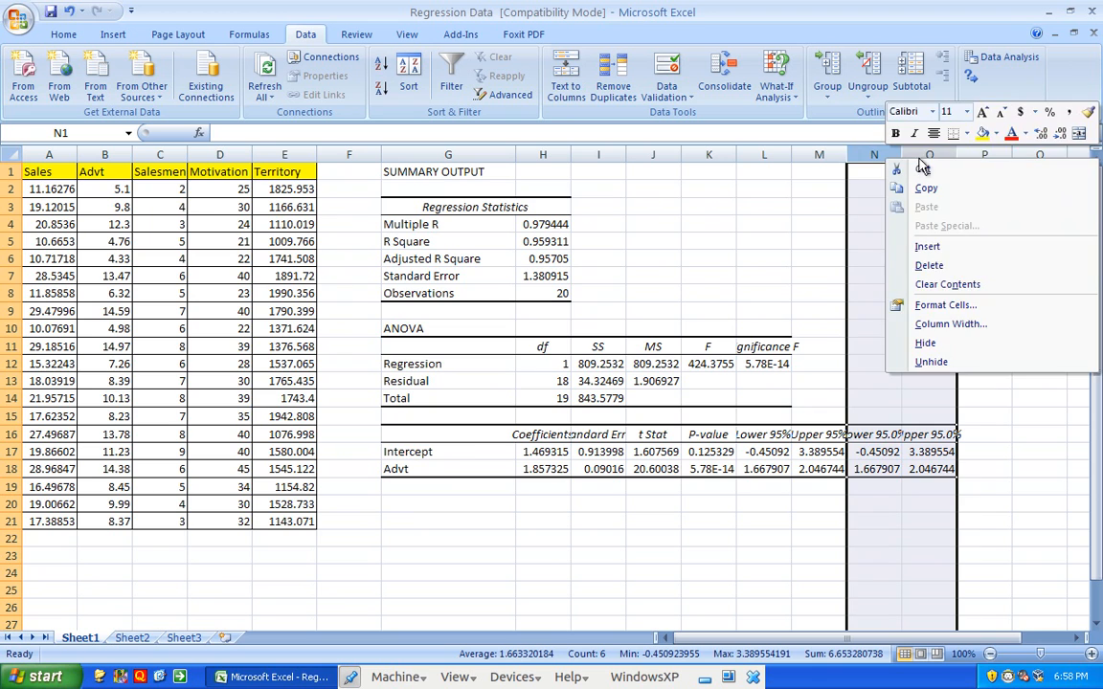
left_click(945, 285)
left_click(683, 245)
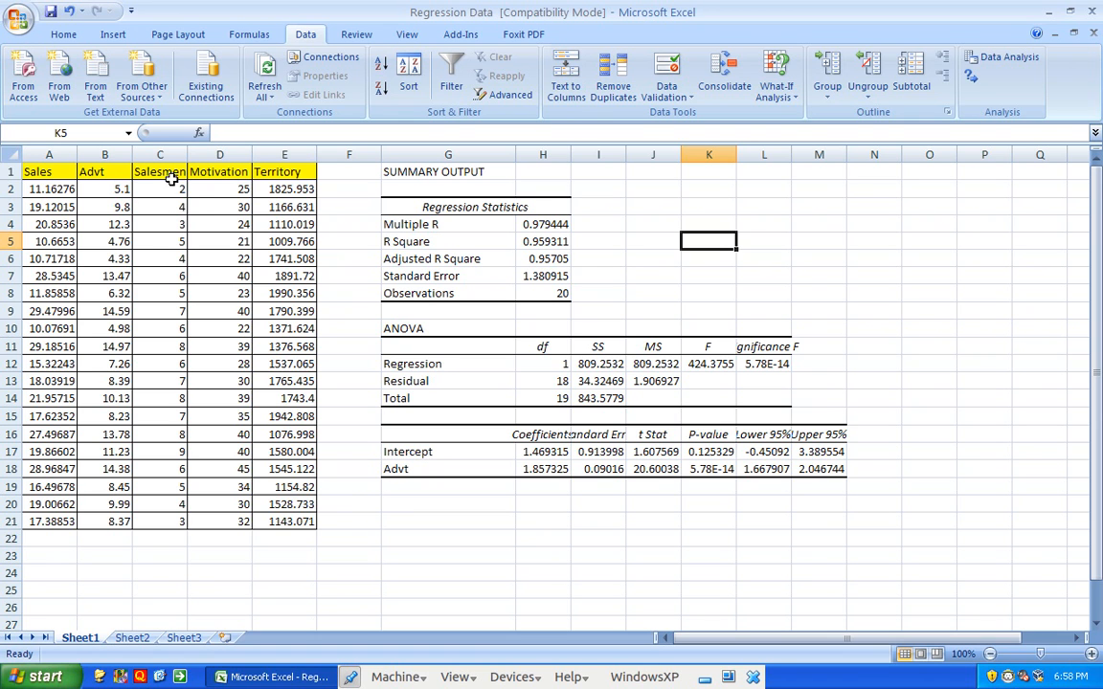
Run a regression of Sales on Salesmen with Input X Range $C$1:$C$21 and the output placed at N1.
left_click(1010, 59)
key("Return")
left_click(731, 383)
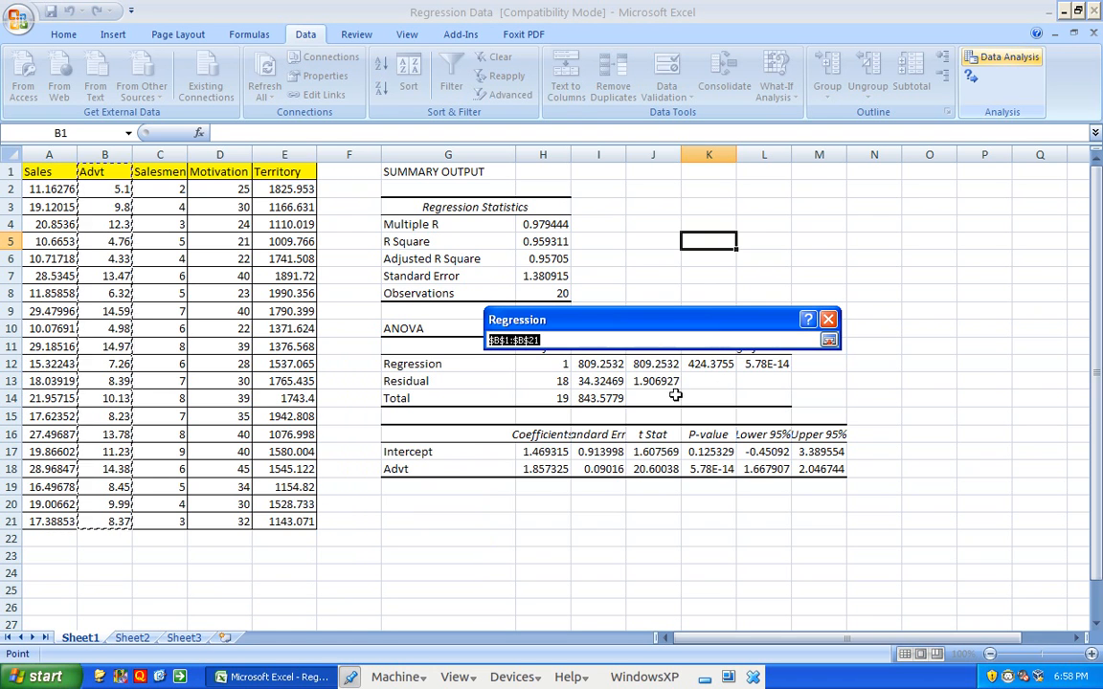
left_click_drag(180, 517, 159, 163)
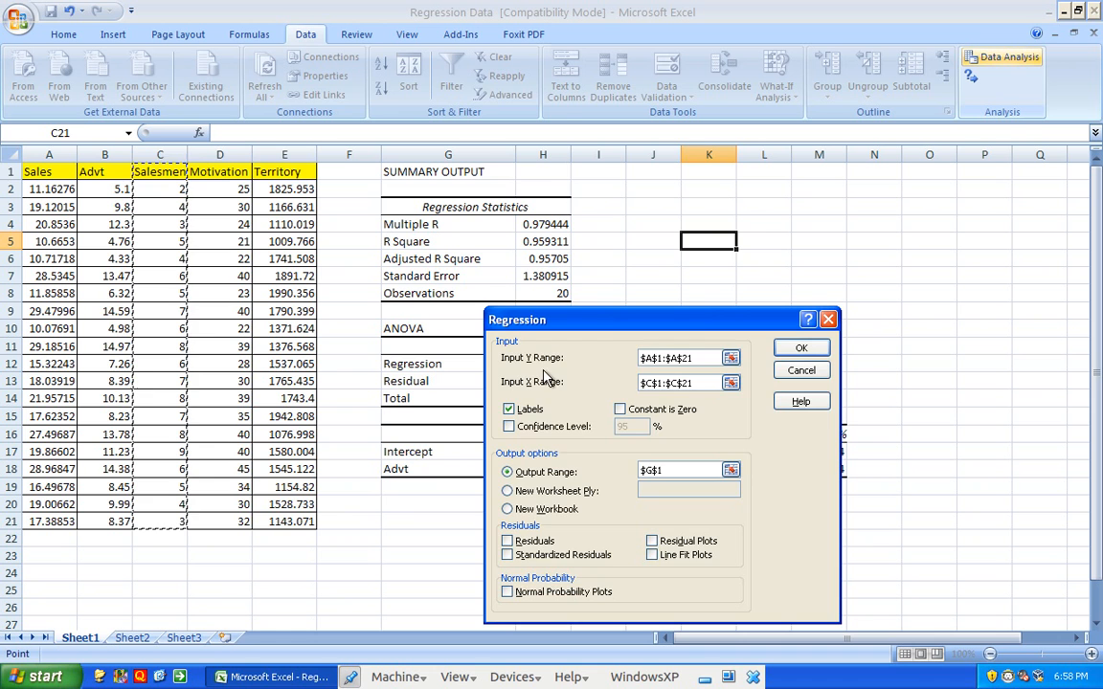
left_click(730, 470)
left_click(887, 170)
key("Return")
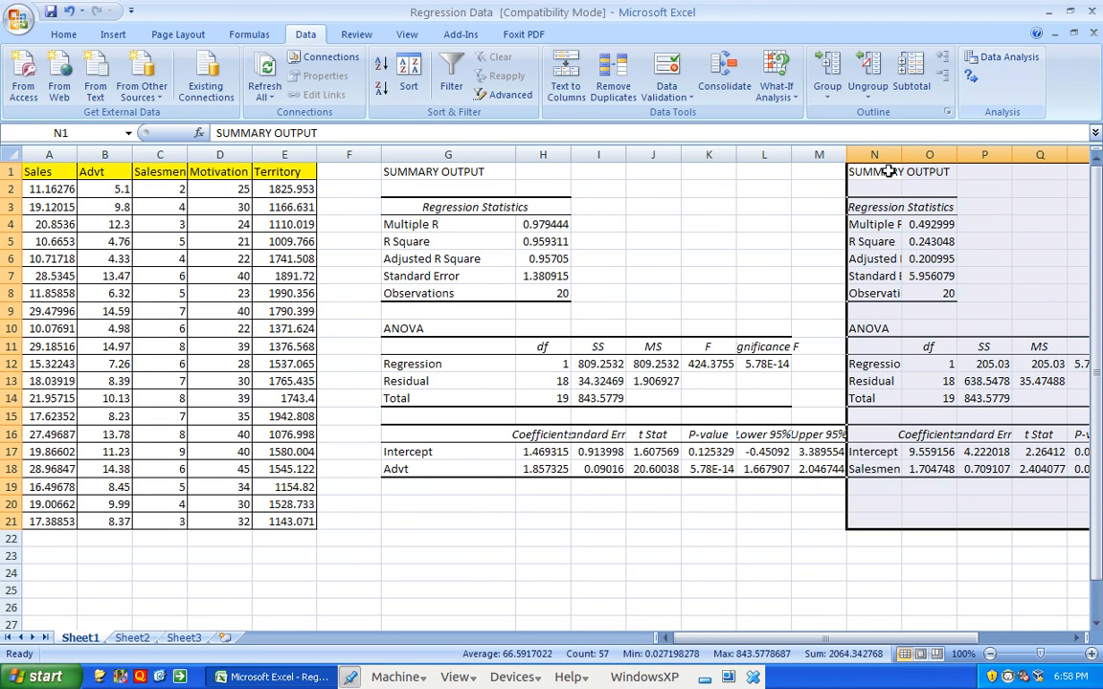
Examine the R Square, the Salesmen coefficient and the P-values in the Salesmen regression output.
left_click(940, 243)
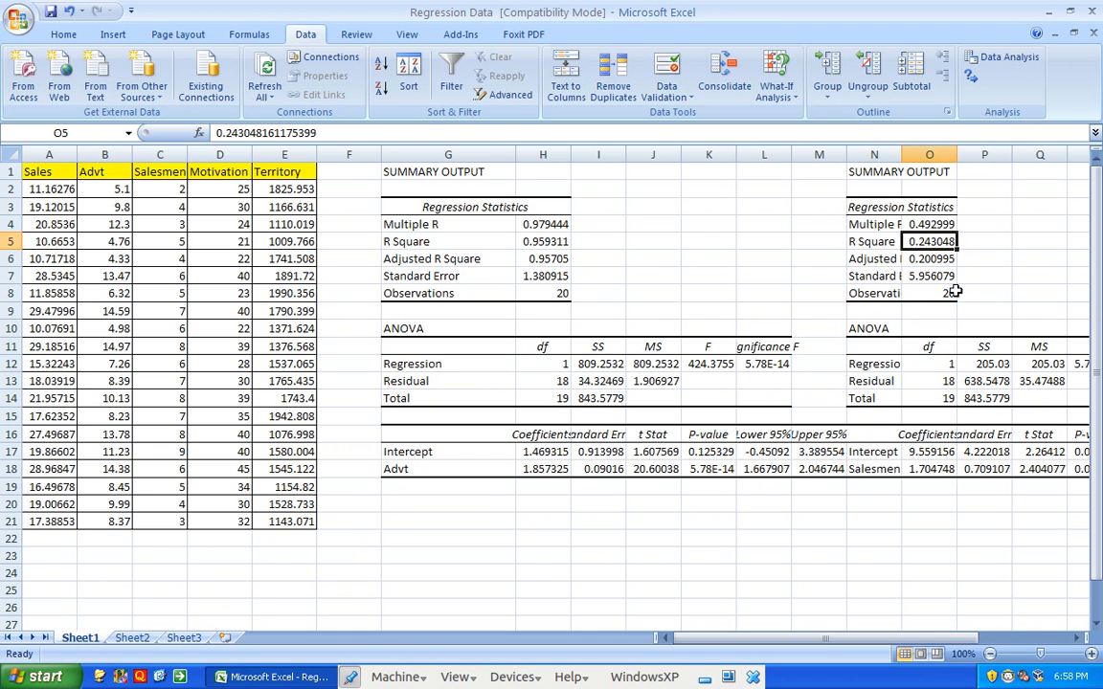
left_click(911, 469)
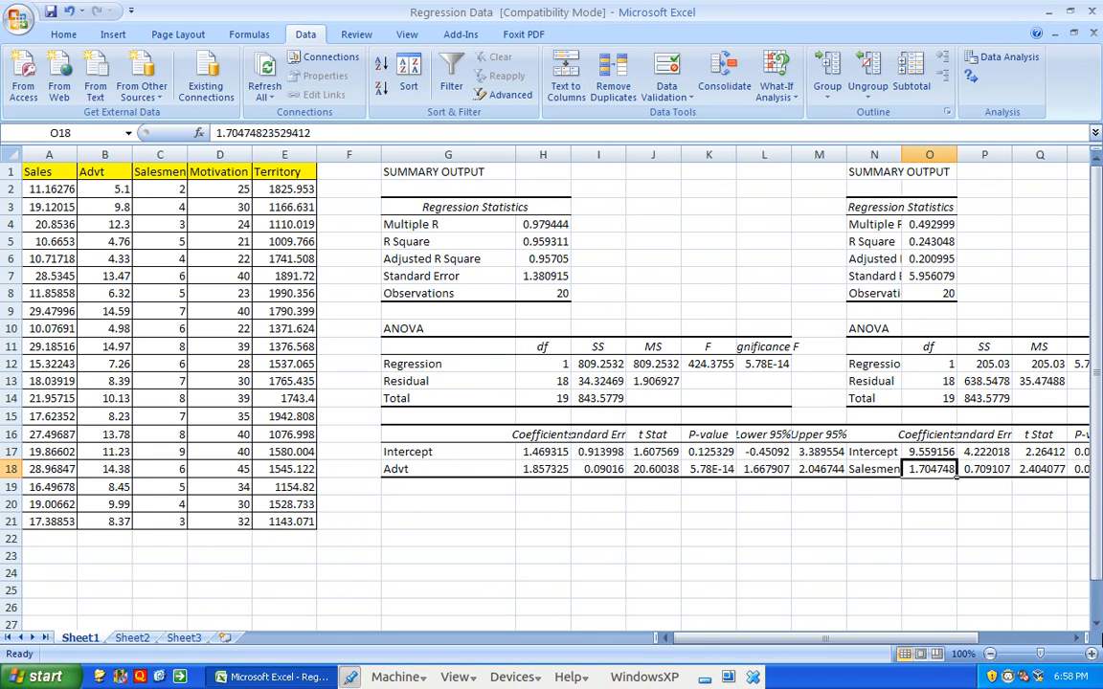
key("Right")
key("Right")
key("Right")
key("Right")
key("Left")
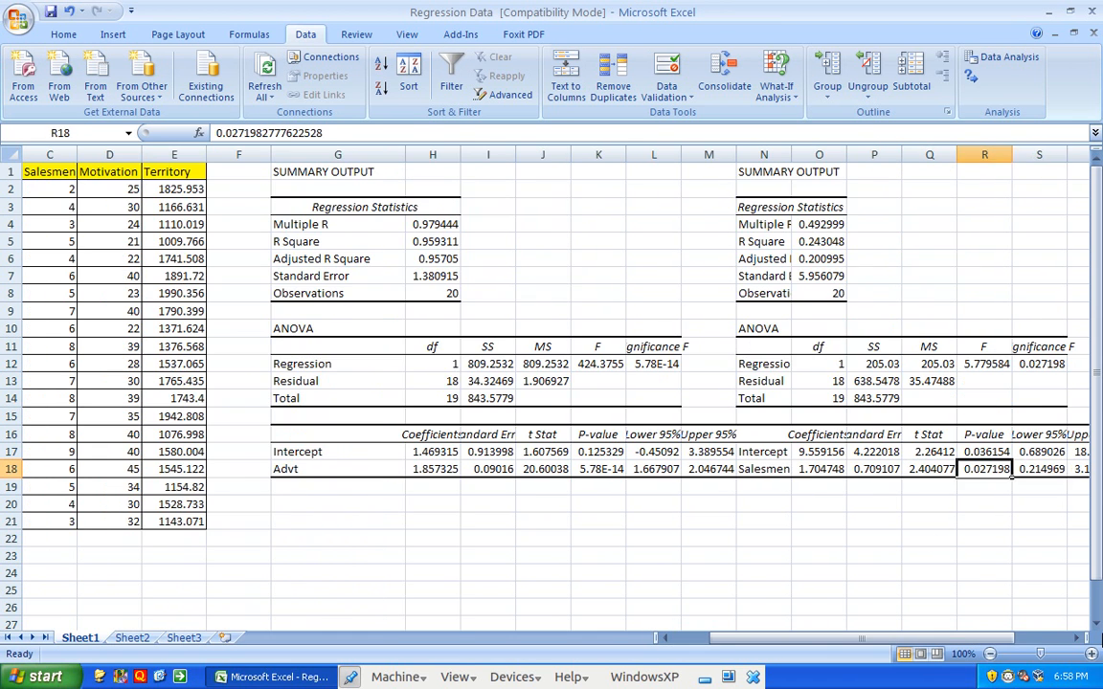
key("Up")
key("Down")
Delete columns U and V with the duplicate 95.0% limits of the Salesmen regression.
key("Right")
key("Right")
key("Right")
key("Right")
key("Right")
key("Right")
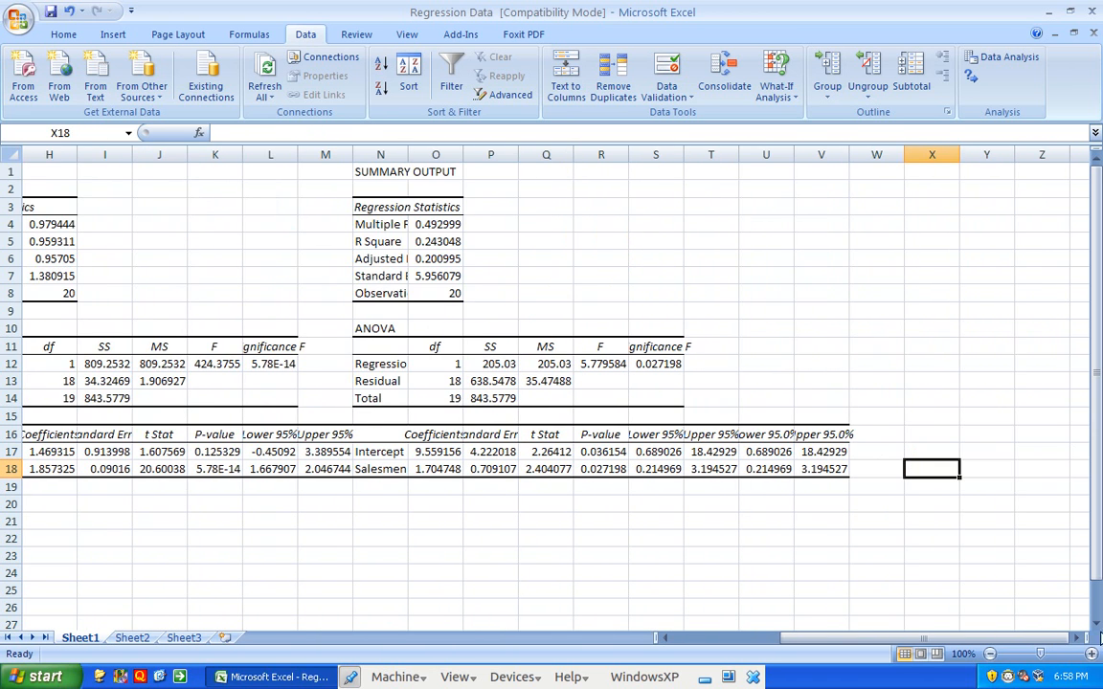
left_click_drag(766, 154, 832, 154)
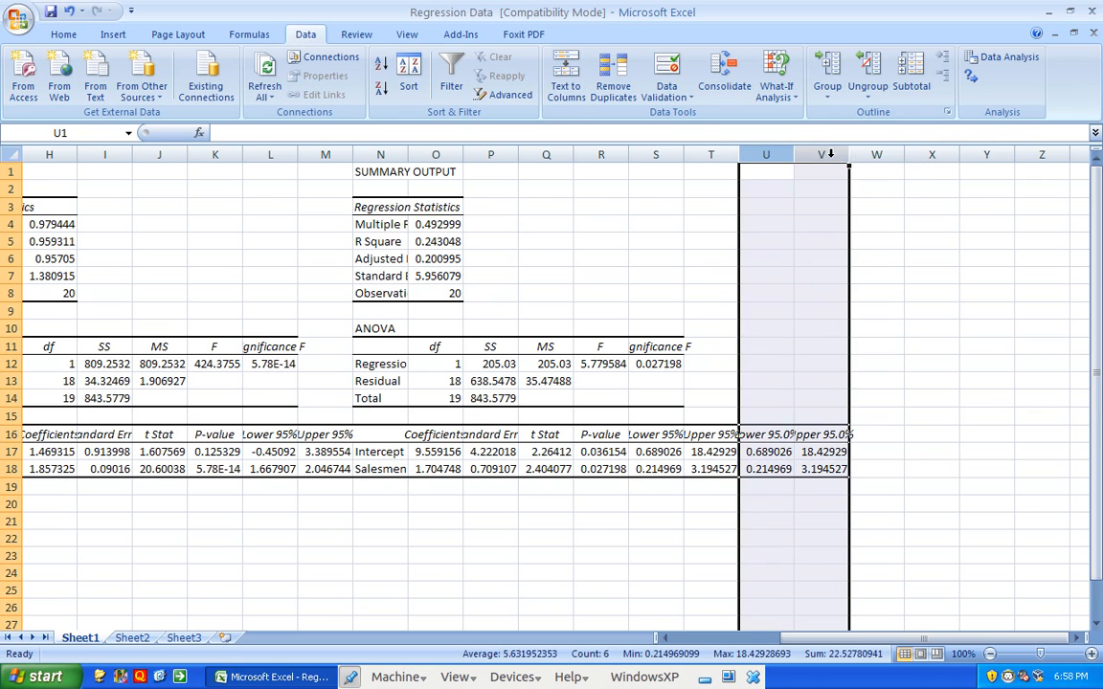
right_click(833, 154)
left_click(873, 266)
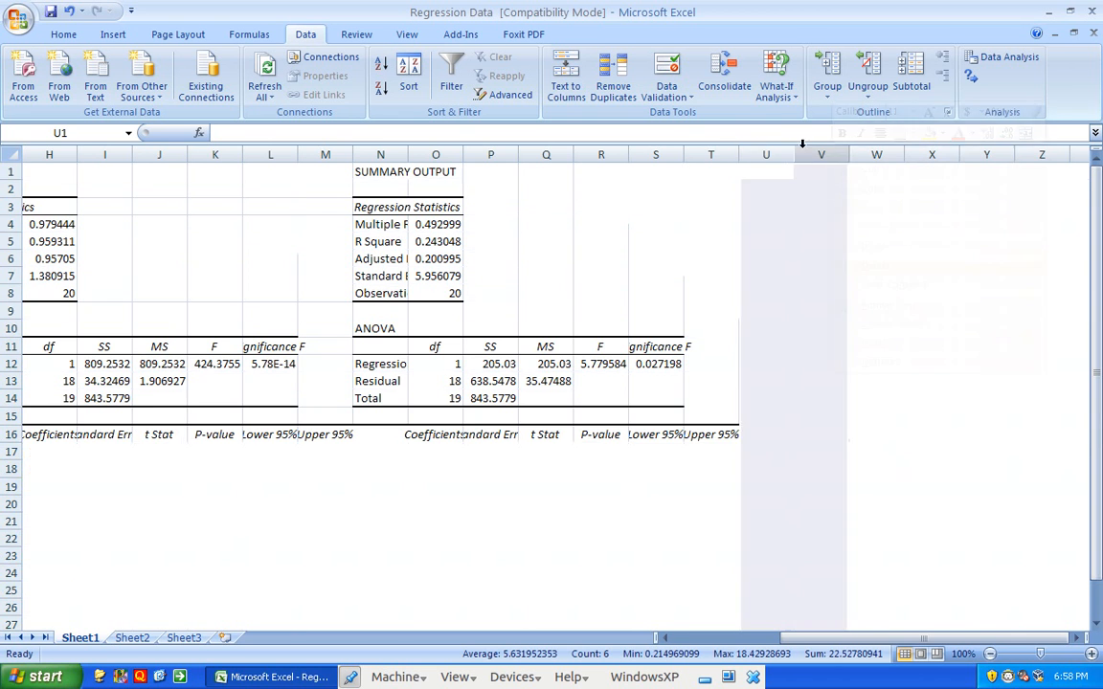
left_click(768, 173)
Start another Regression and set its Input X Range to the Motivation data $D$1:$D$21.
key("ctrl+Home")
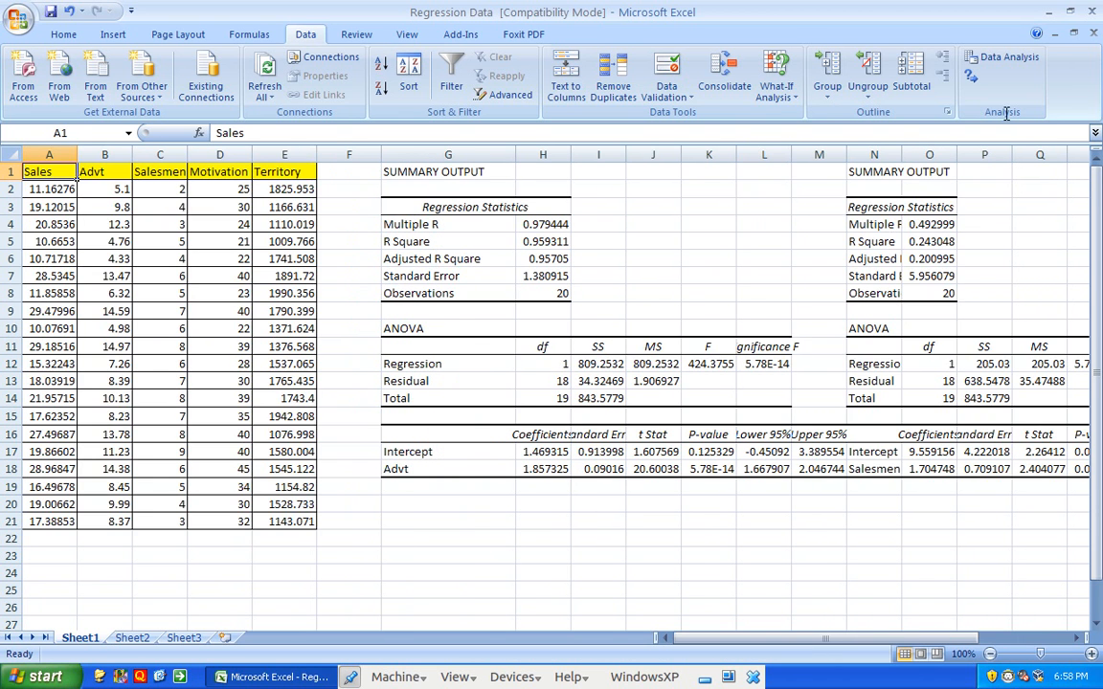
left_click(1000, 58)
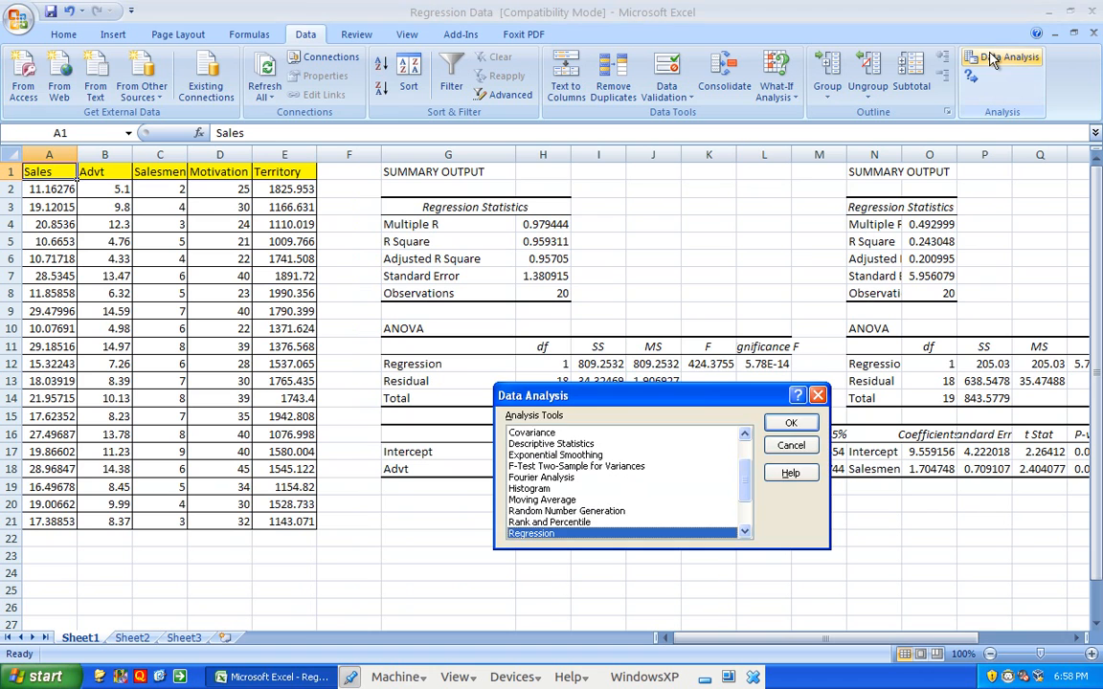
left_click(791, 423)
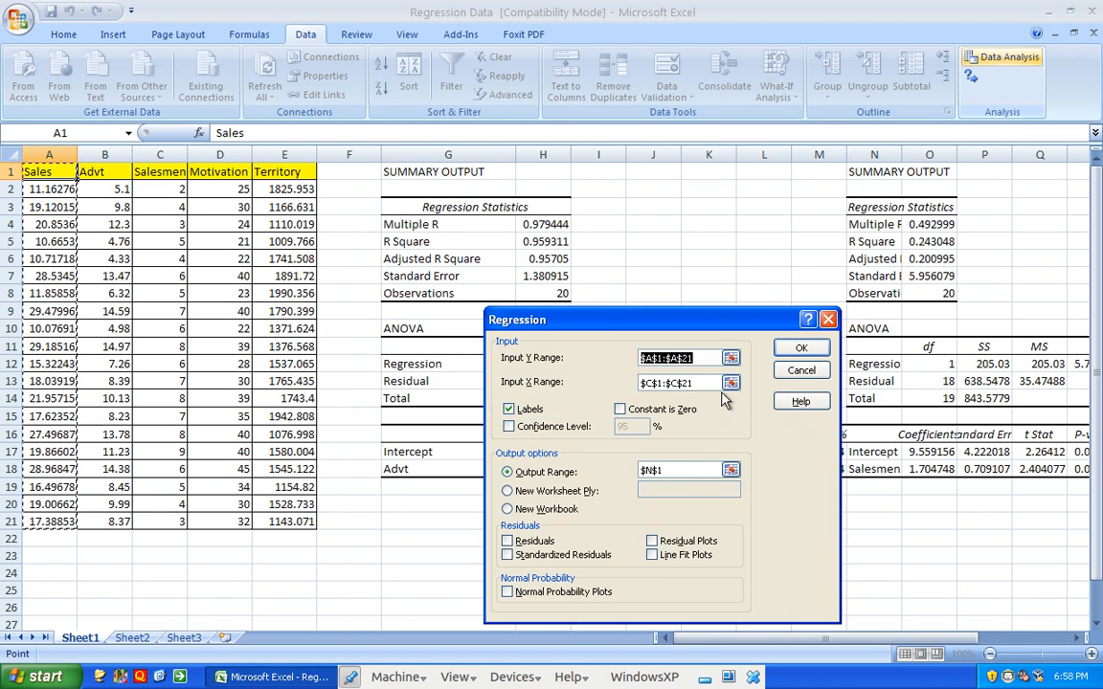
left_click(729, 381)
left_click_drag(229, 517, 211, 172)
key("Return")
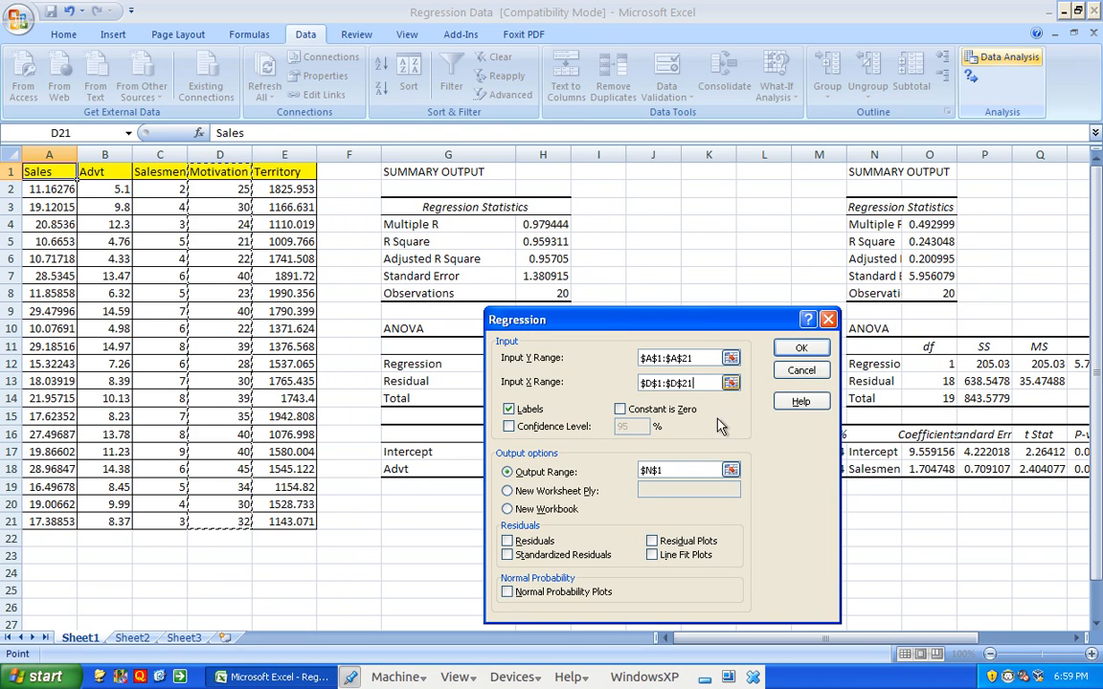
Set the output range to cell V1, run the Motivation regression and check its R Square.
left_click(730, 470)
left_click_drag(960, 638, 1087, 611)
left_click(1006, 173)
key("Return")
key("Return")
left_click_drag(843, 638, 924, 636)
left_click(656, 241)
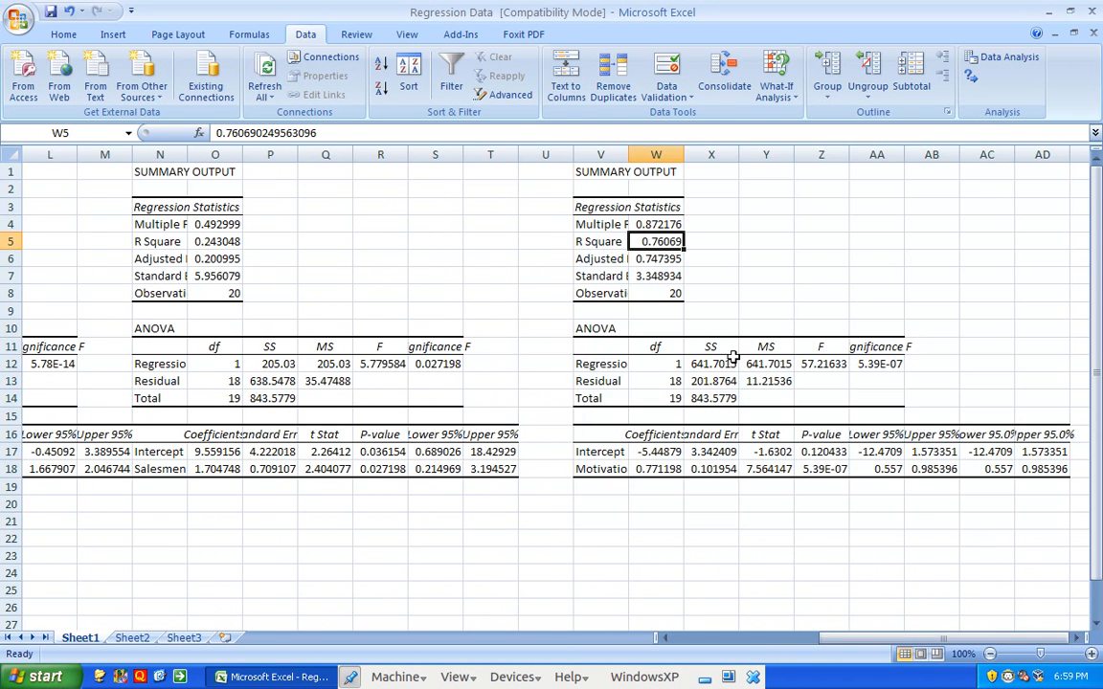
Compare the Significance F of the Motivation and Salesmen regressions and check the P-values in the Motivation output.
left_click(866, 364)
left_click(429, 361)
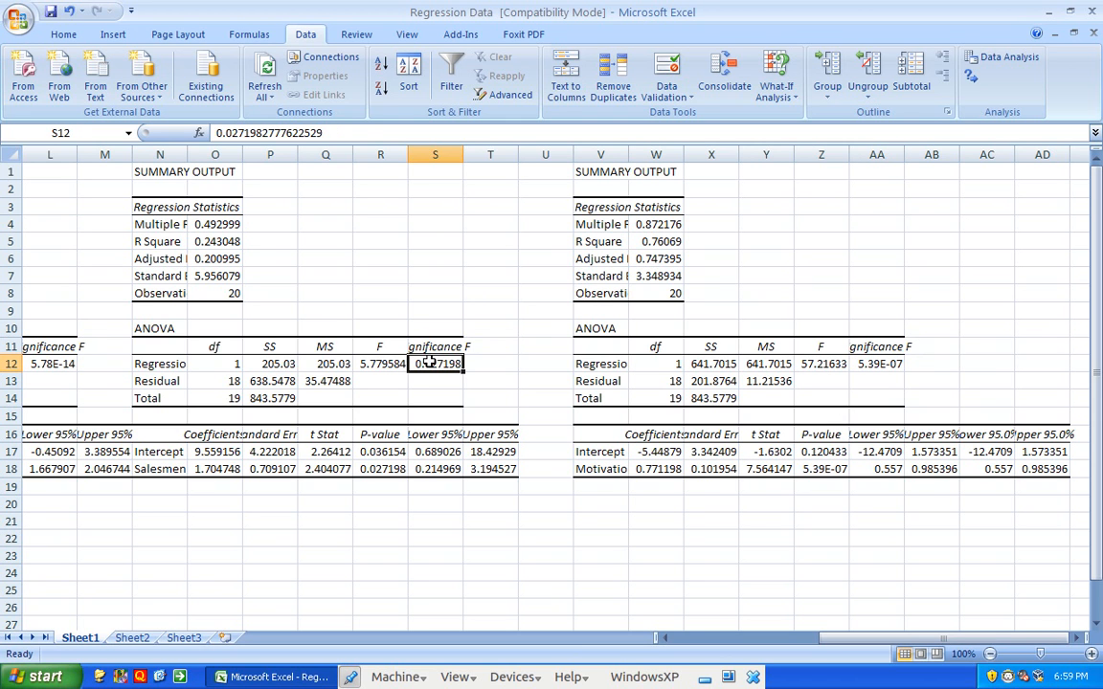
left_click(818, 451)
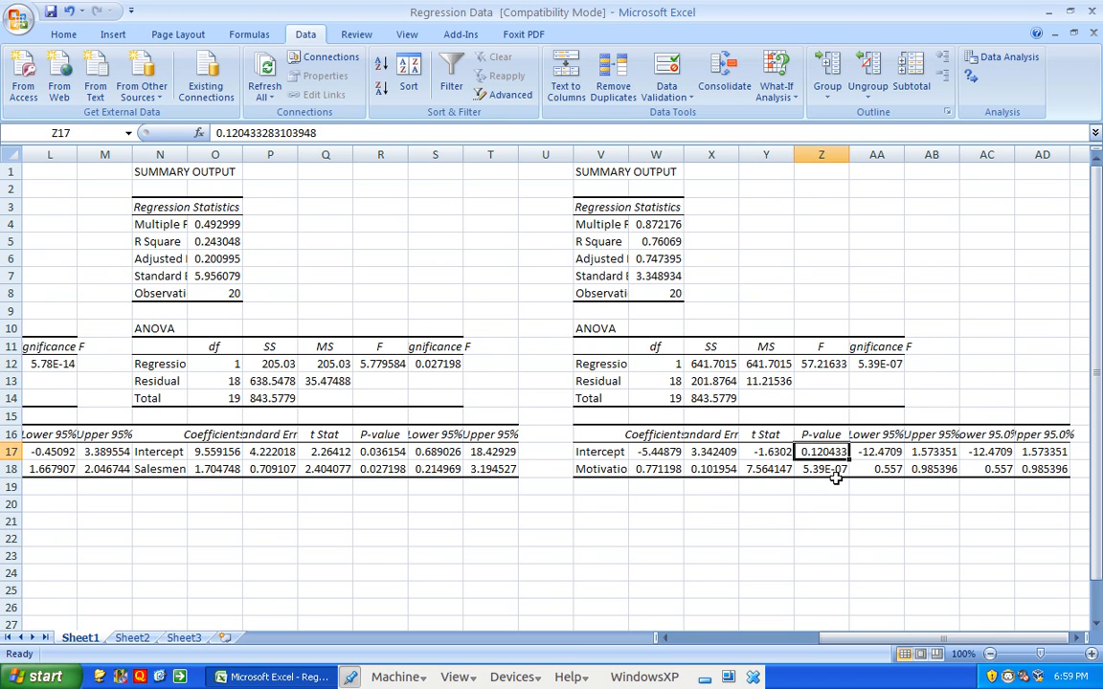
left_click(831, 470)
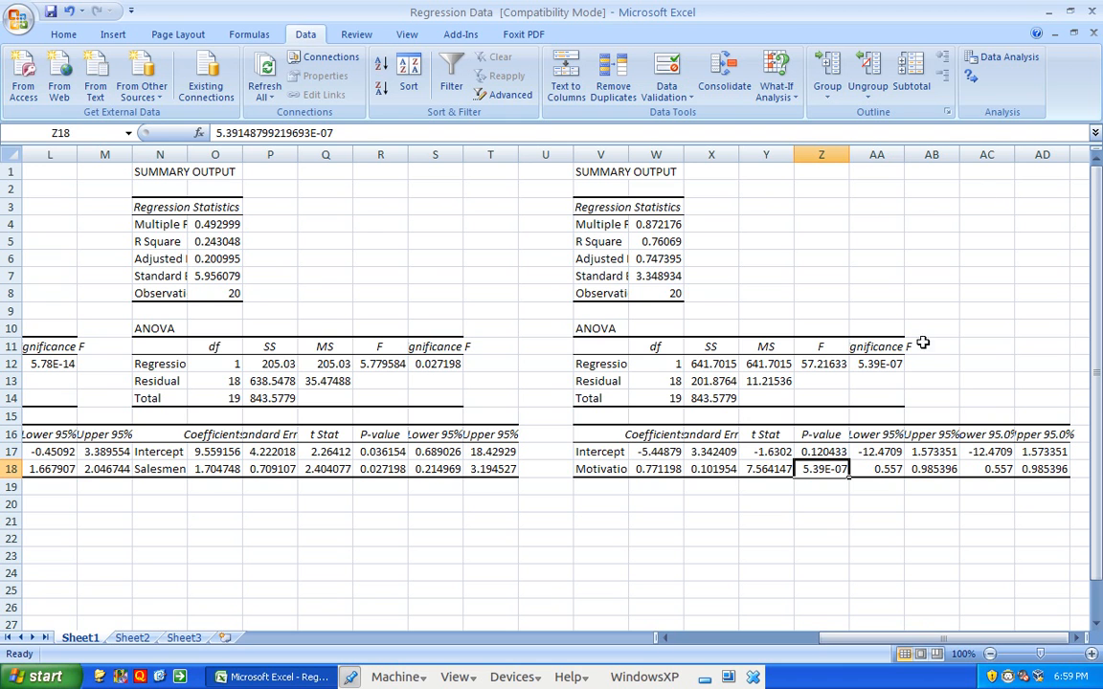
Start another Regression and set its Input X Range to the Territory data $E$1:$E$21.
left_click(1007, 57)
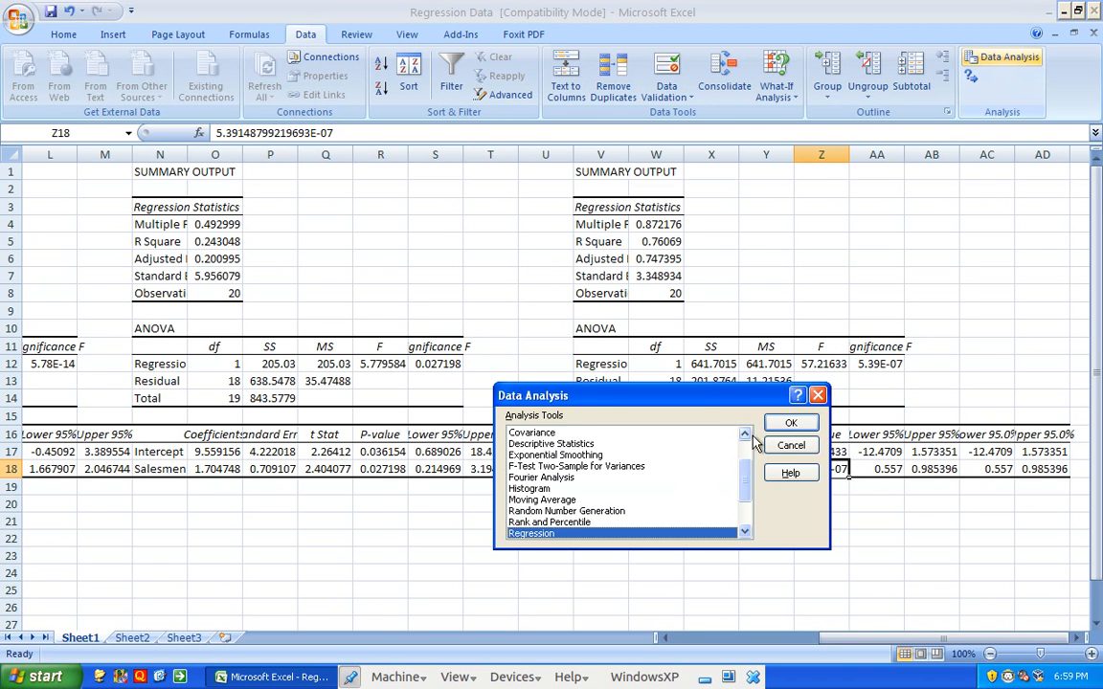
left_click(791, 423)
left_click(730, 384)
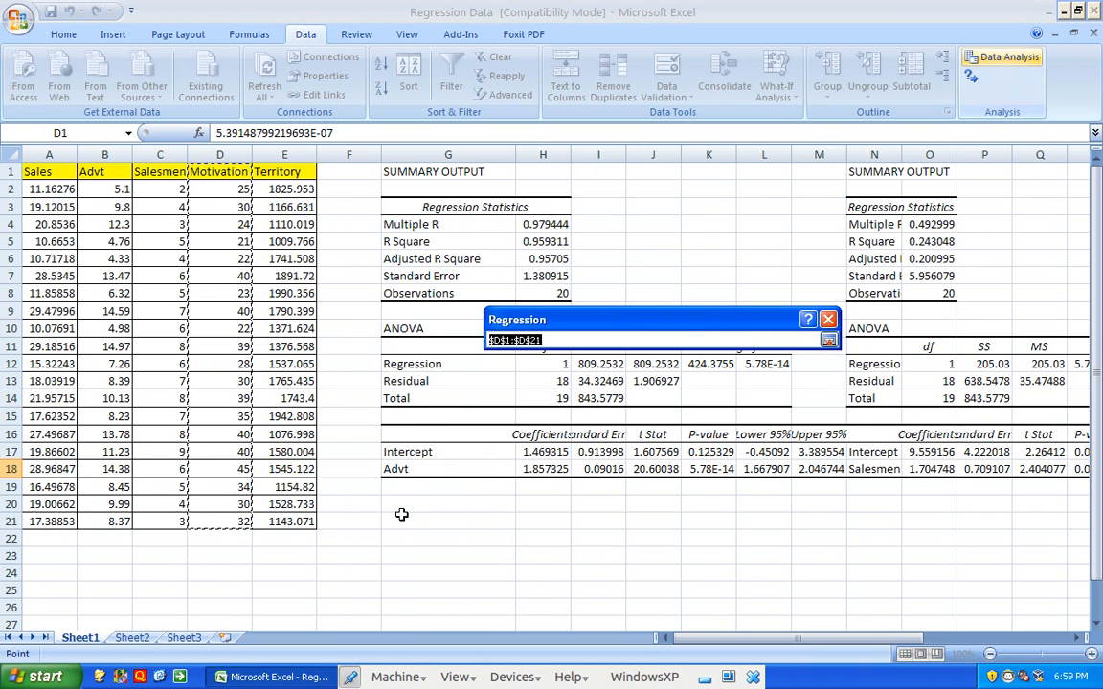
left_click_drag(298, 520, 283, 128)
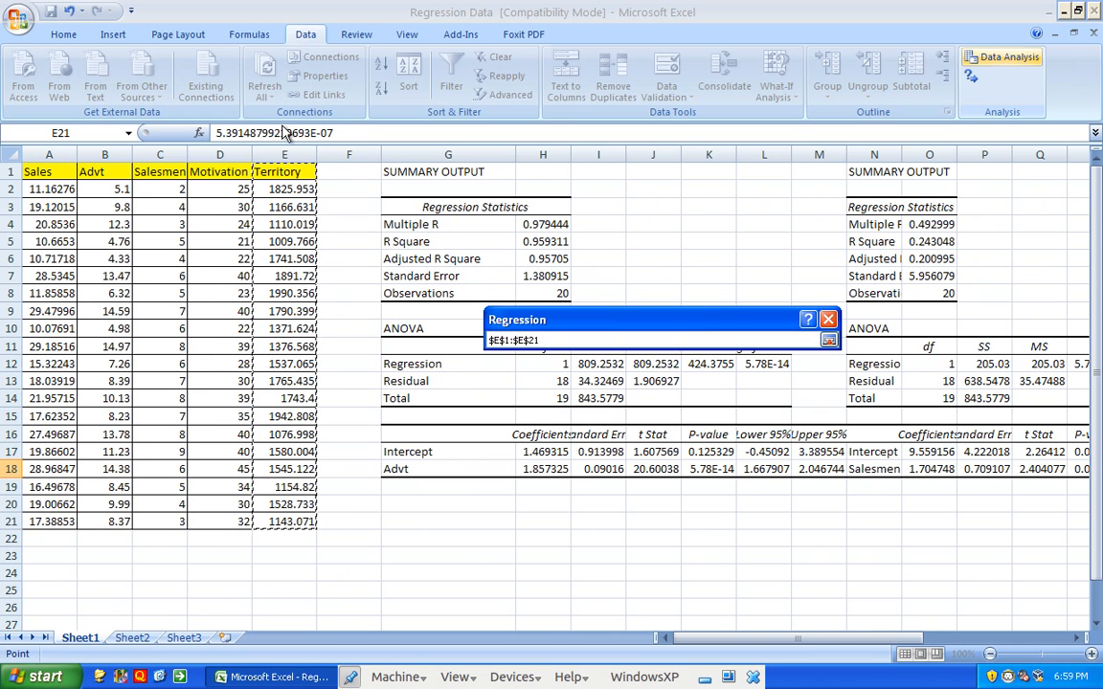
left_click(830, 340)
Set the output range to cell AF1 and run the Territory regression.
left_click(732, 471)
left_click(829, 190)
key("Right")
key("Right")
key("Right")
key("Right")
key("Right")
key("Right")
key("Right")
key("Right")
key("Right")
key("Right")
key("Right")
key("Right")
key("Right")
key("Right")
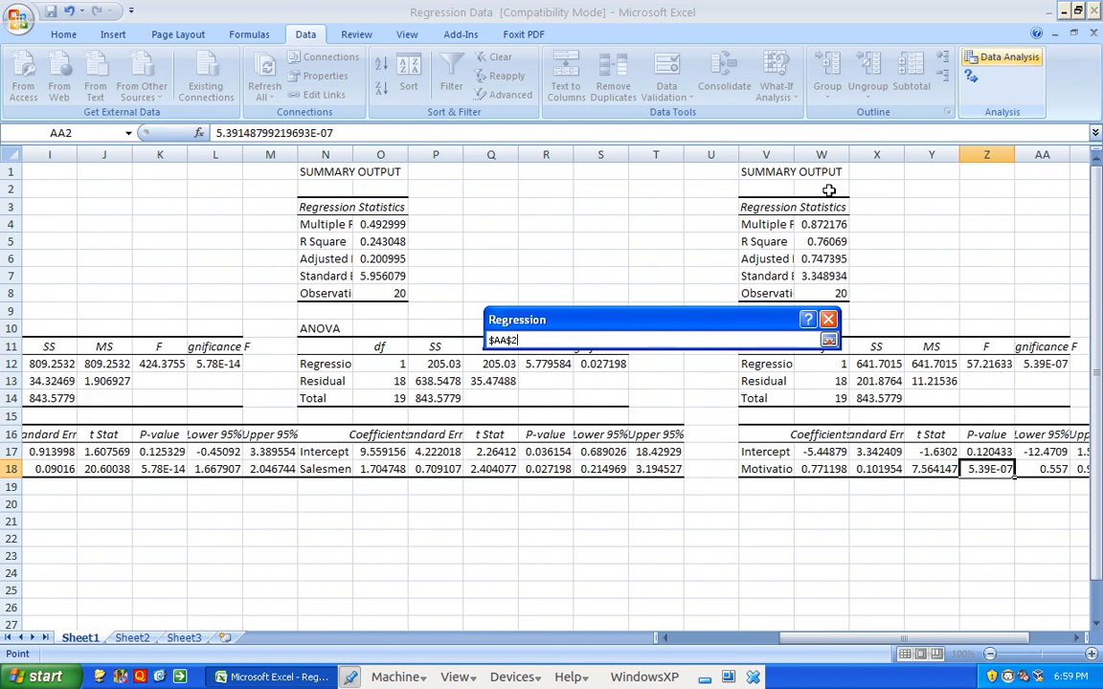
key("Left")
key("Return")
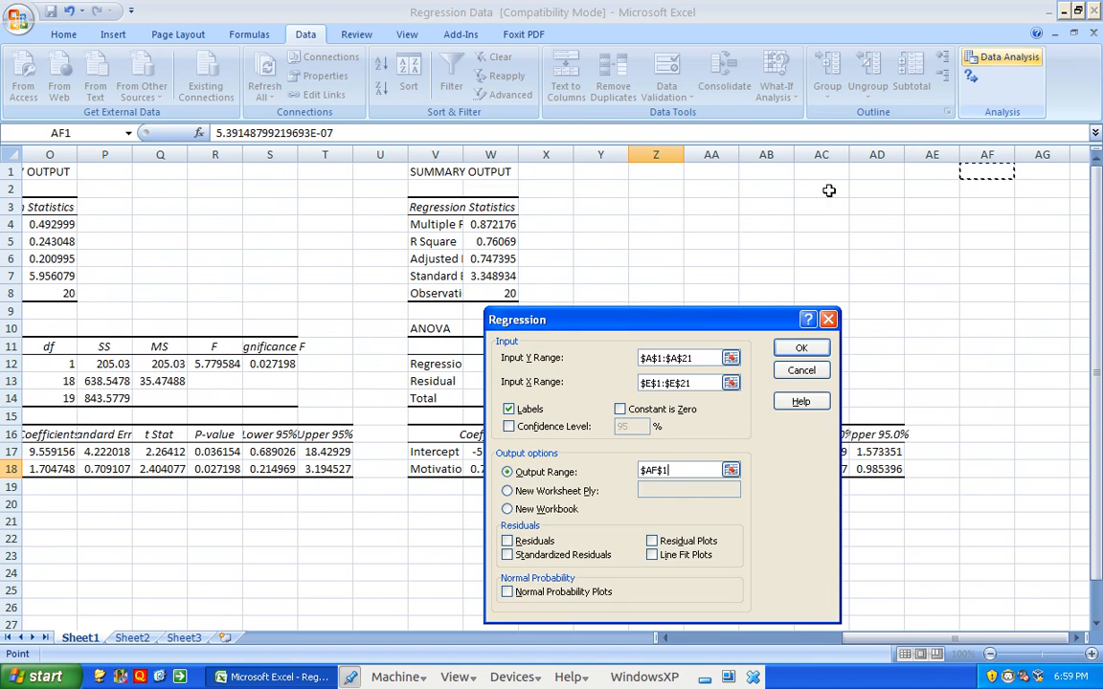
left_click(811, 346)
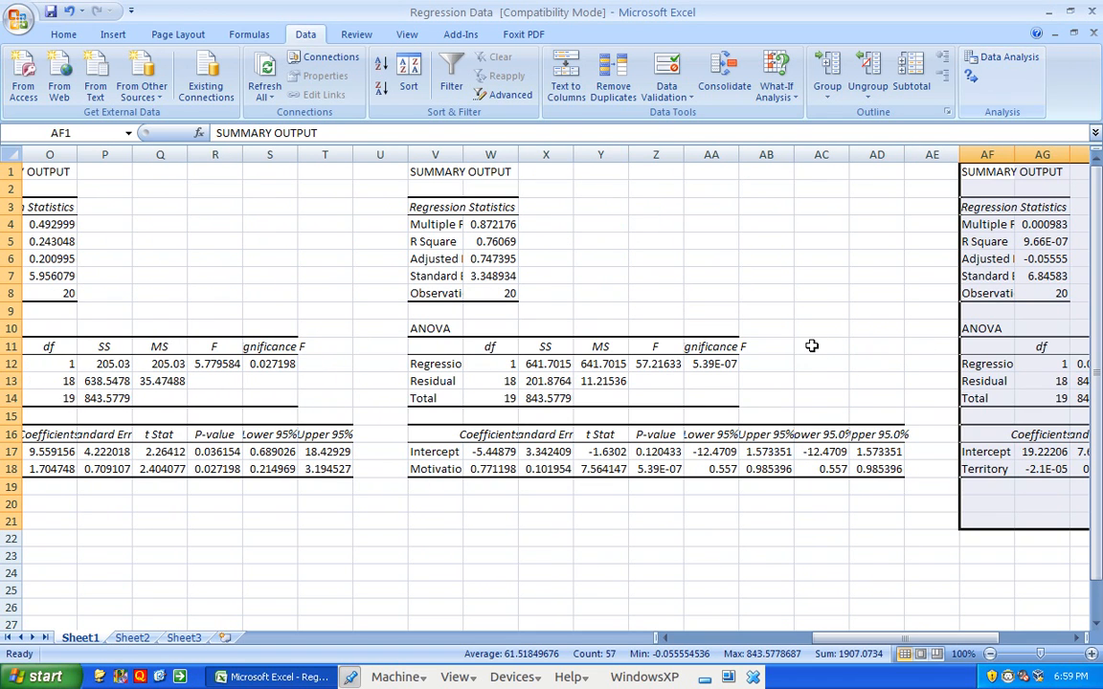
Examine the R Square and the Significance F in the Territory regression output.
left_click(1042, 242)
key("Right")
key("Right")
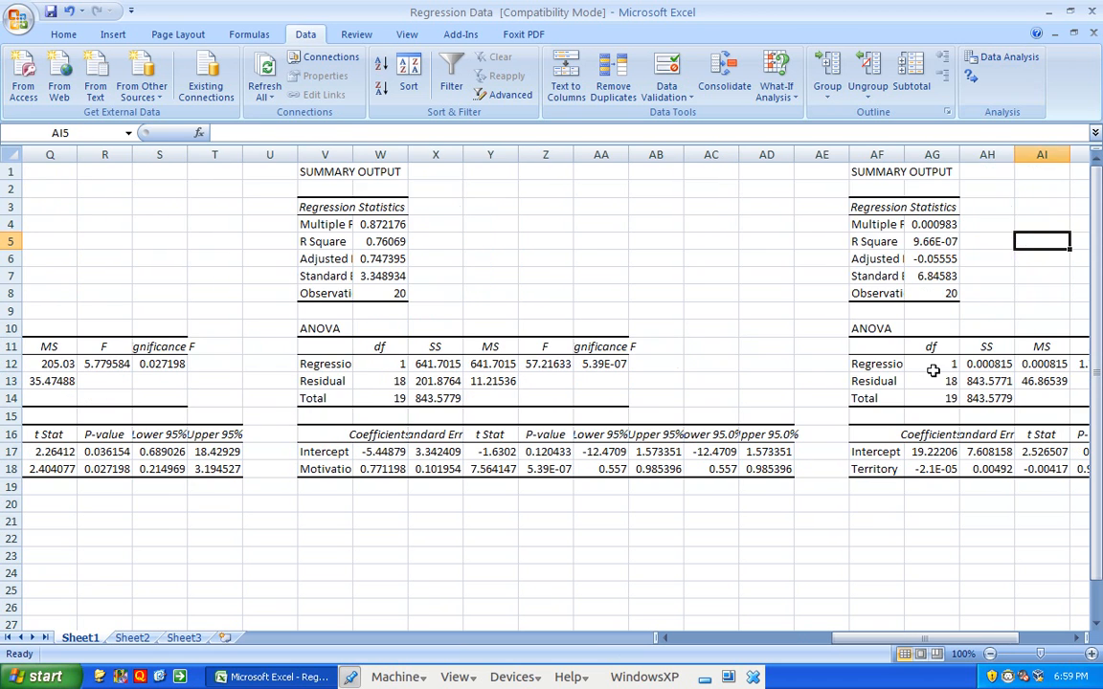
key("Left")
key("Left")
key("Right")
key("Right")
key("Right")
key("Right")
key("Right")
key("Down")
key("Down")
key("Left")
key("Down")
key("Down")
key("Down")
key("Down")
key("Down")
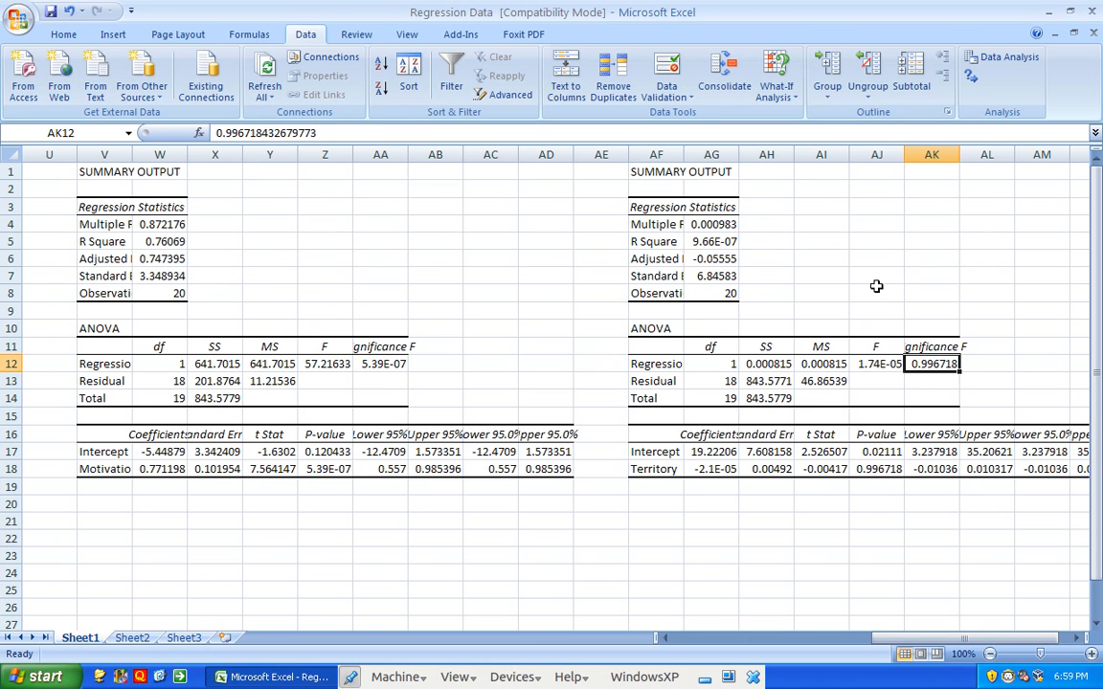
Check the P-value of Territory in the coefficients table of its regression output.
key("Down")
key("Left")
key("Left")
key("Down")
key("Down")
key("Down")
key("Right")
key("Down")
key("Left")
key("Right")
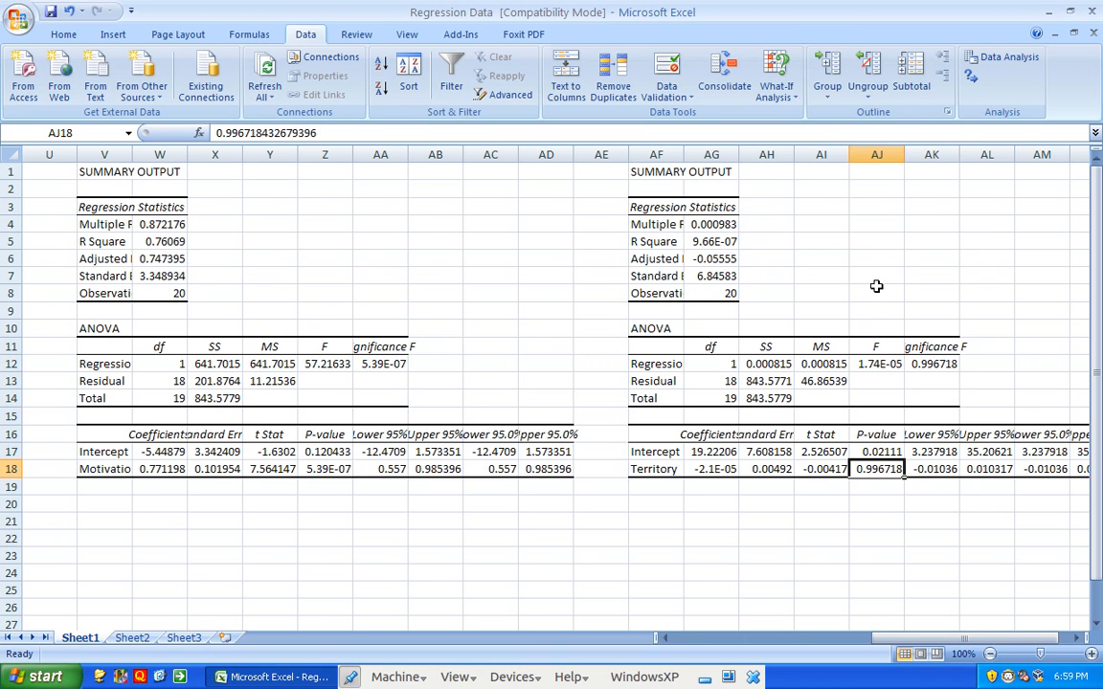
Enter rank 1 in cell I5 beside the R Square of the Advt regression.
key("ctrl+Home")
key("Right")
key("Right")
key("Right")
key("Right")
key("Right")
key("Right")
key("Right")
key("Right")
key("Right")
key("Left")
key("Down")
key("Down")
key("Down")
key("Down")
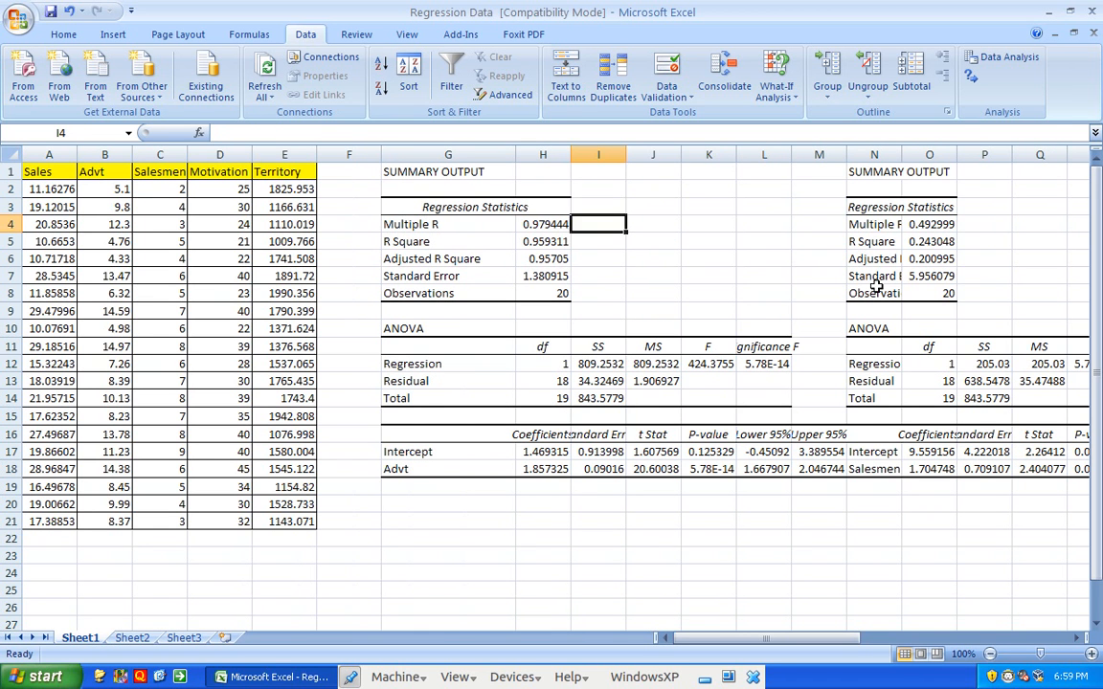
type("1")
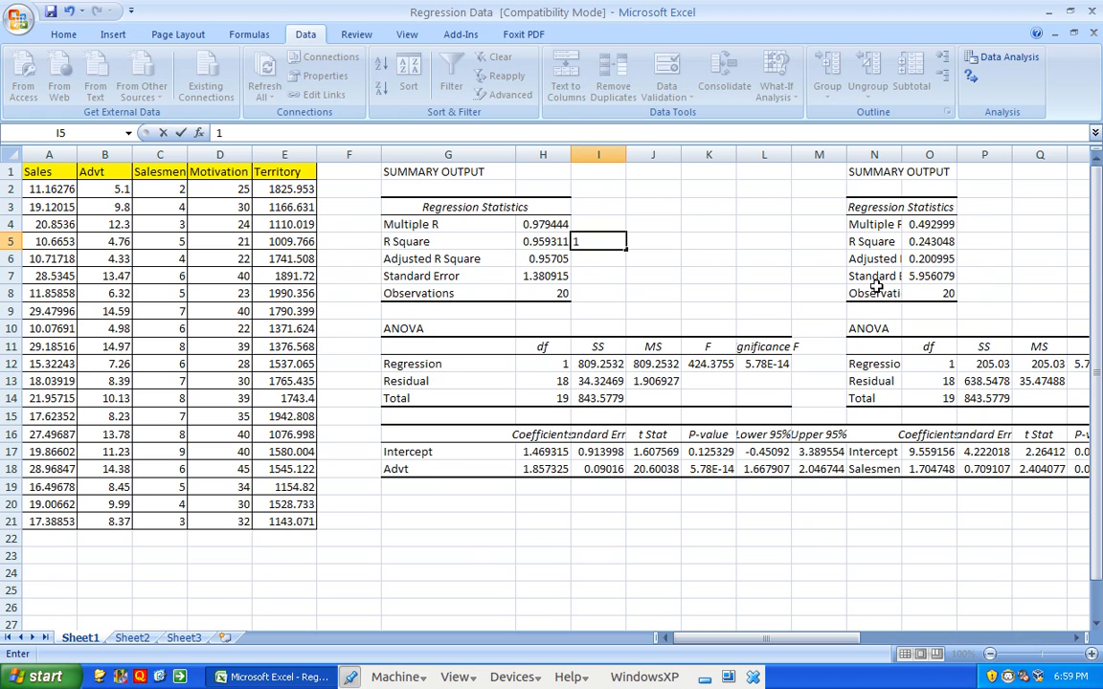
key("ctrl+Return")
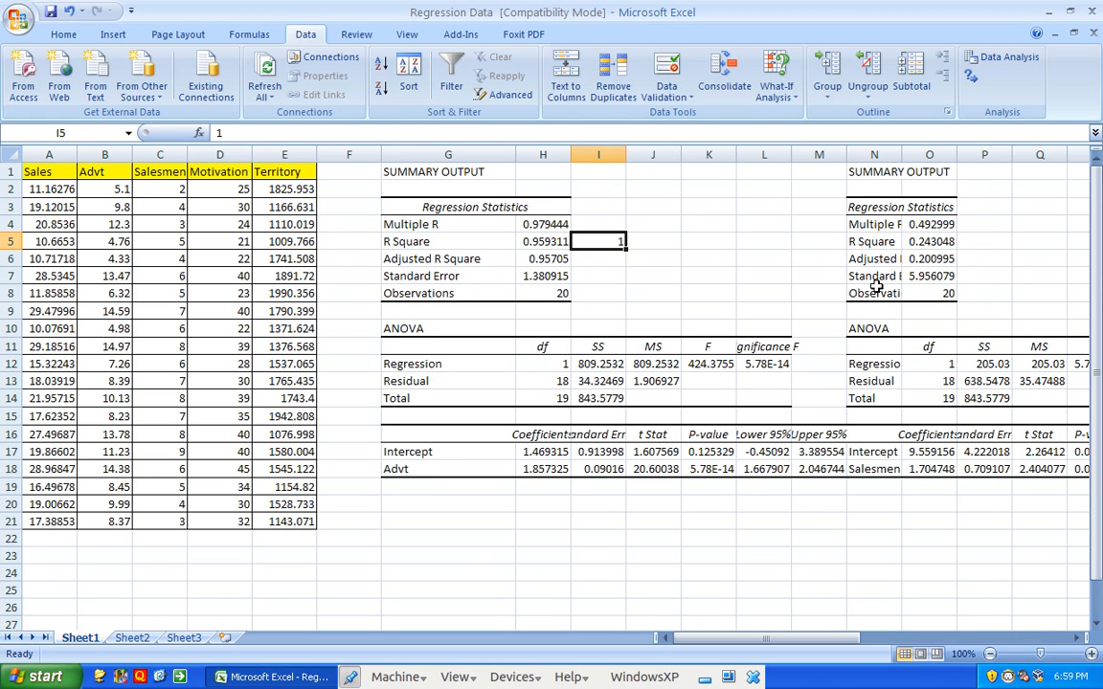
Enter rank 2 in cell X5 beside the R Square of the Motivation regression.
key("Right")
key("Right")
key("Right")
key("Right")
key("Right")
key("Right")
key("Right")
key("Right")
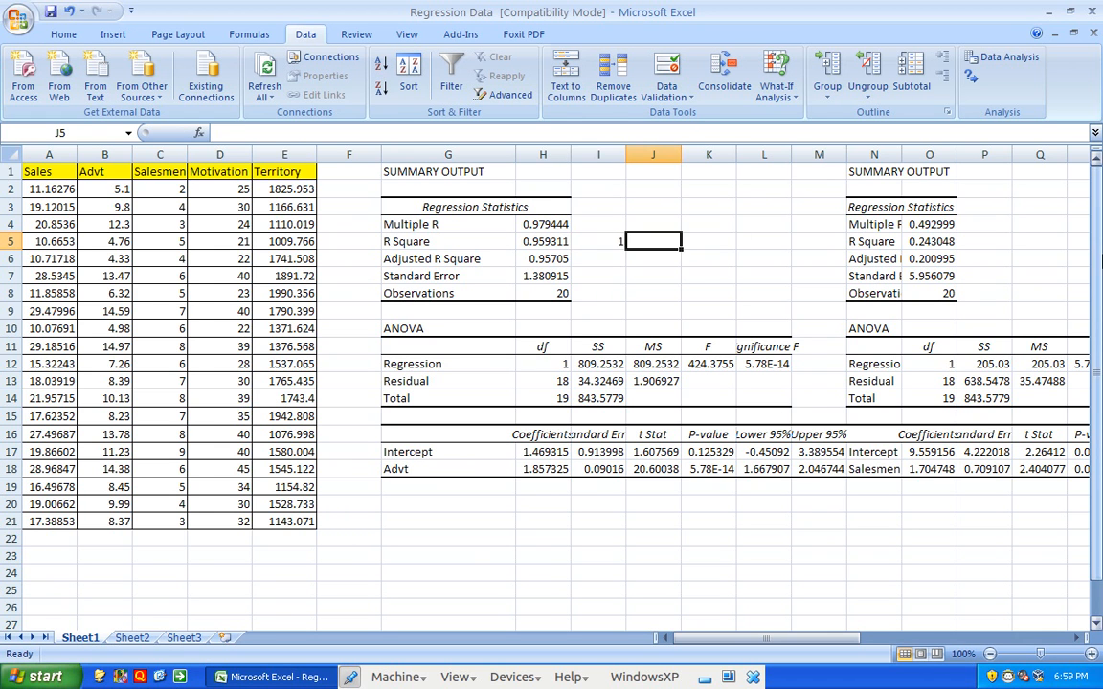
key("Right")
key("Right")
key("Right")
key("Right")
key("Right")
key("Right")
key("Right")
key("Right")
key("Right")
key("Left")
key("Left")
type("2")
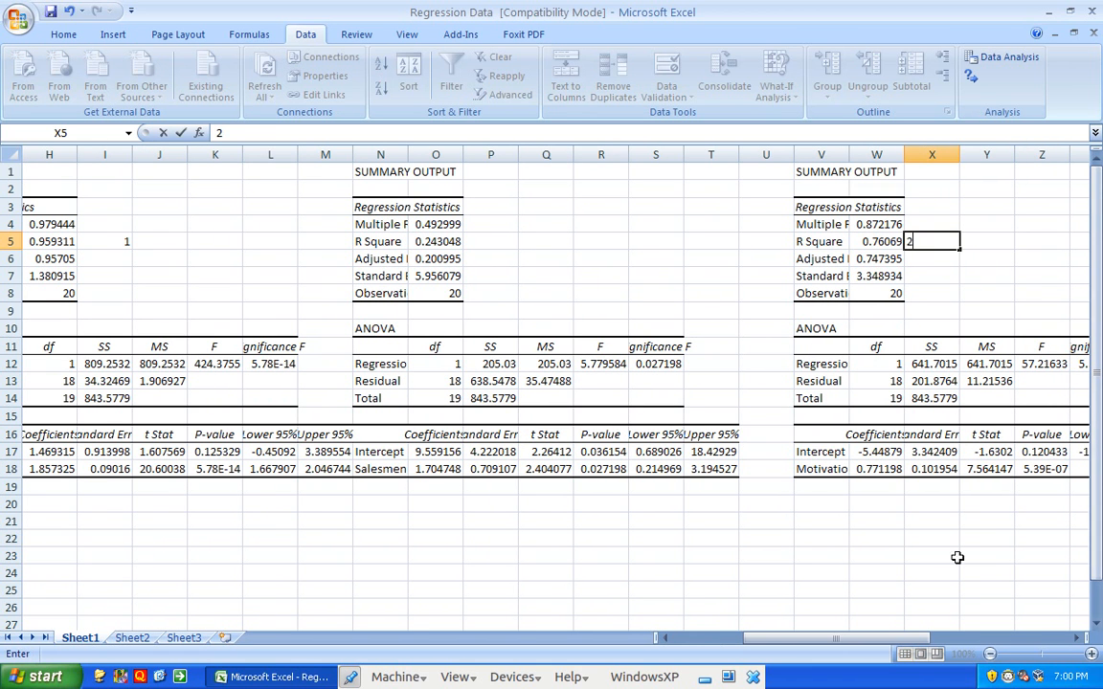
Enter rank 3 in cell P5 beside the R Square of the Salesmen regression.
key("Left")
key("Left")
key("Left")
key("Left")
key("Left")
key("Left")
key("Left")
key("Left")
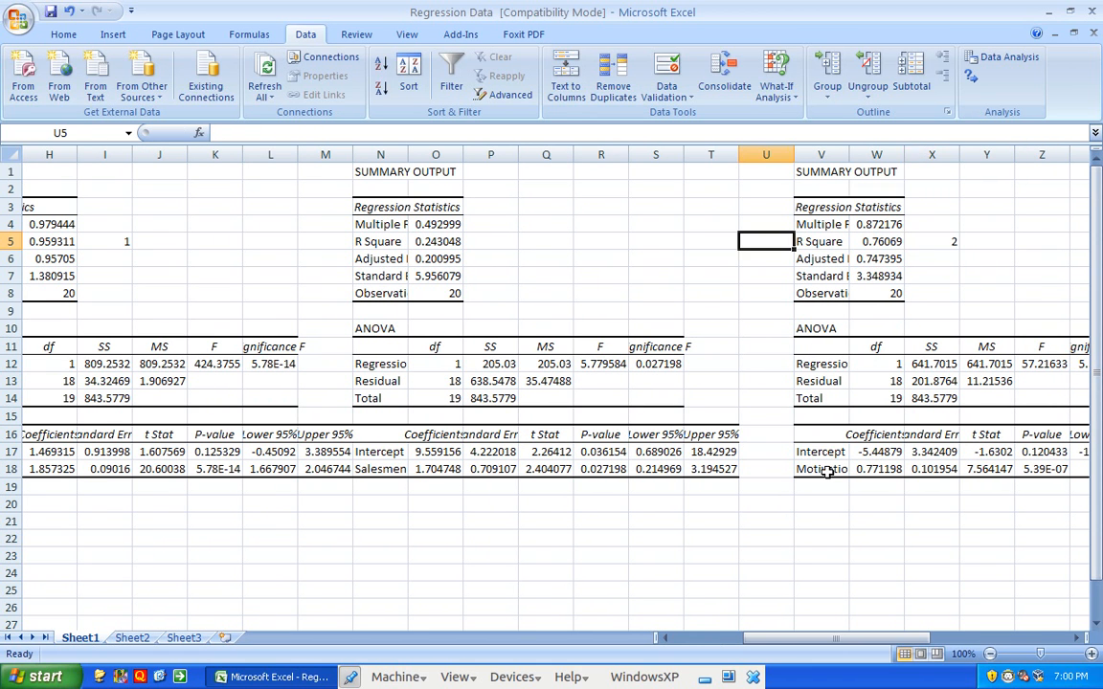
type("3")
key("Return")
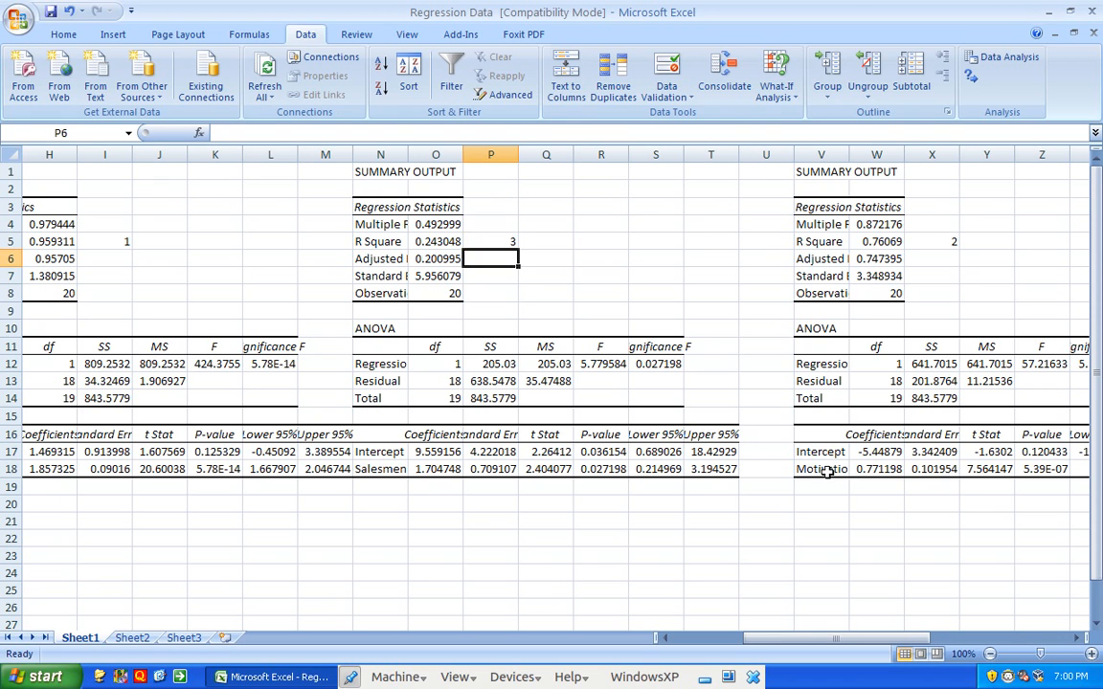
Review the coefficients tables of the Salesmen, Motivation and Advt regressions alongside the source data.
left_click(383, 469)
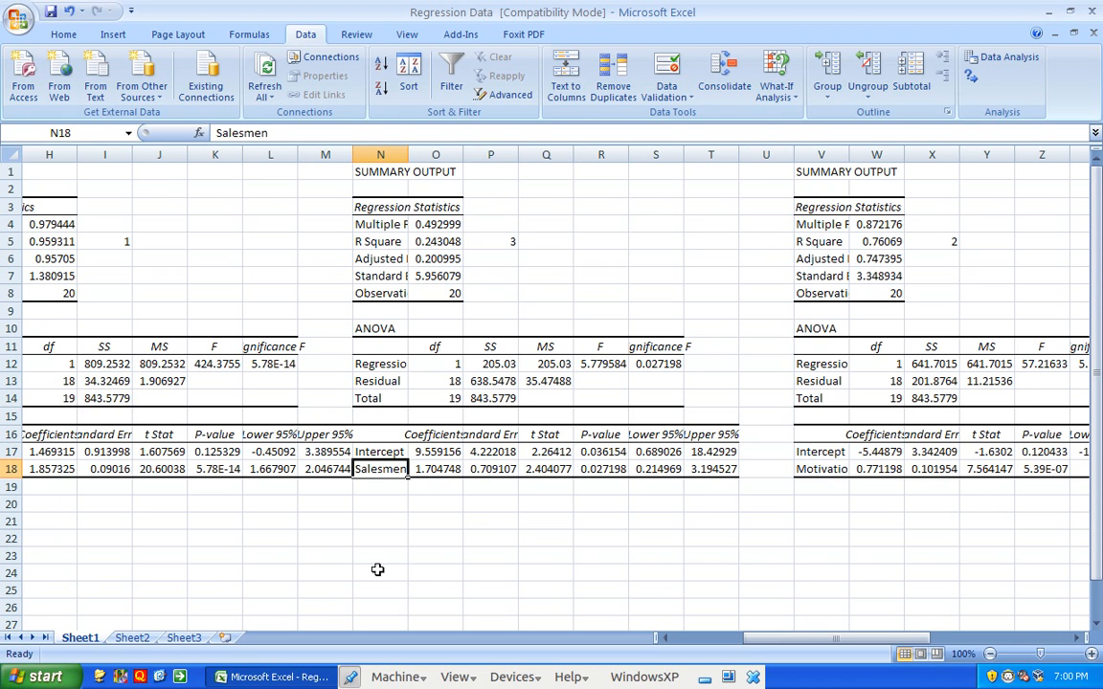
left_click(82, 433)
left_click(915, 435)
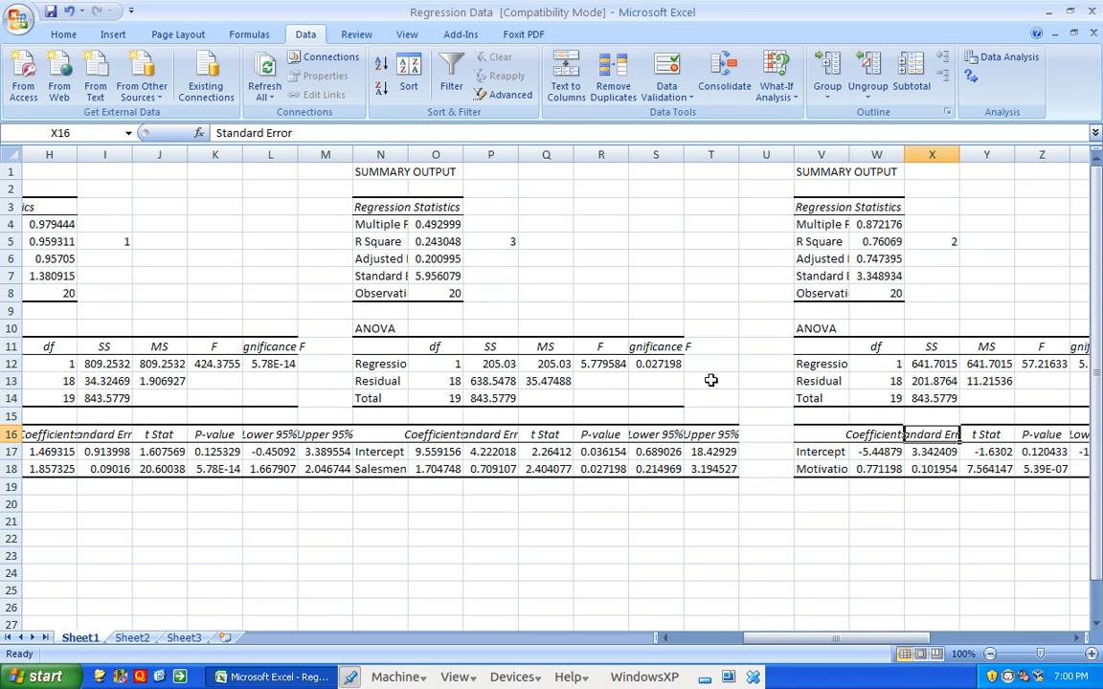
left_click(426, 452)
key("Left")
key("Left")
key("Left")
key("Left")
key("Left")
key("Left")
key("Left")
key("Left")
key("Left")
key("Left")
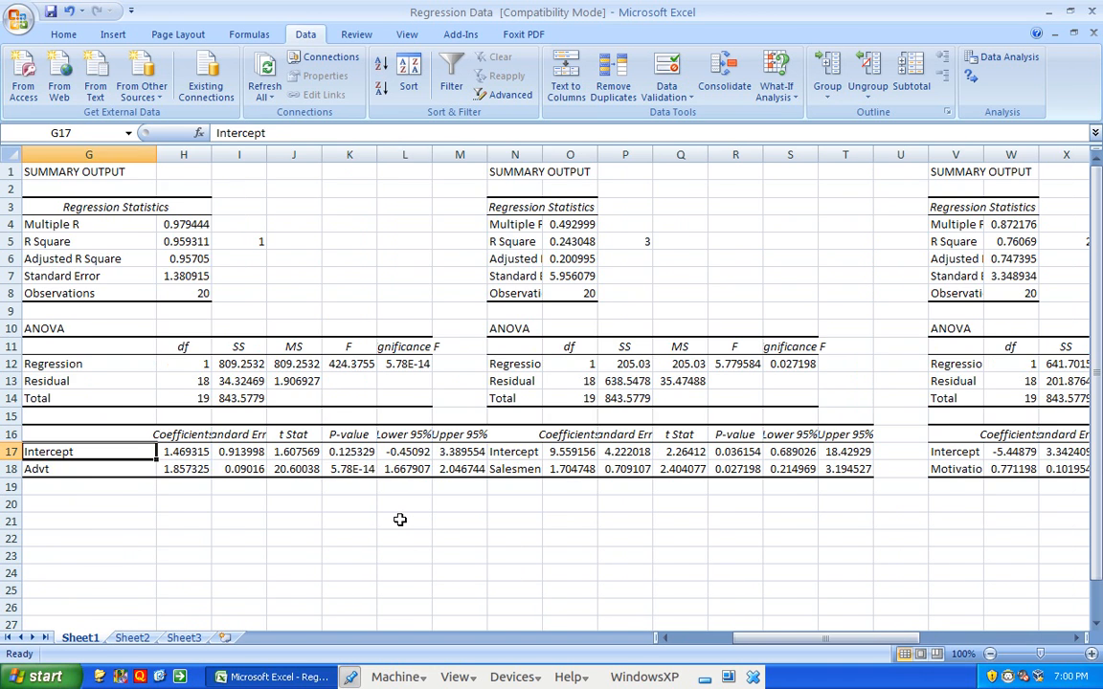
key("Left")
key("Left")
key("Left")
key("Left")
key("Right")
key("Right")
key("Right")
key("Right")
key("Right")
key("Right")
key("Right")
key("Right")
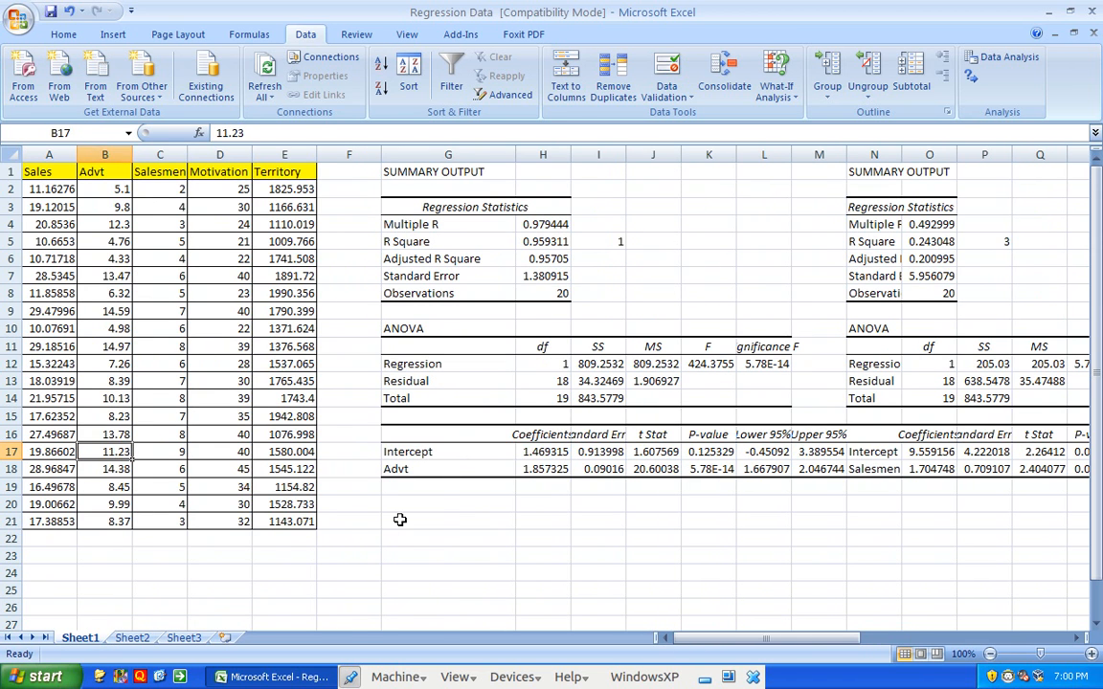
key("Down")
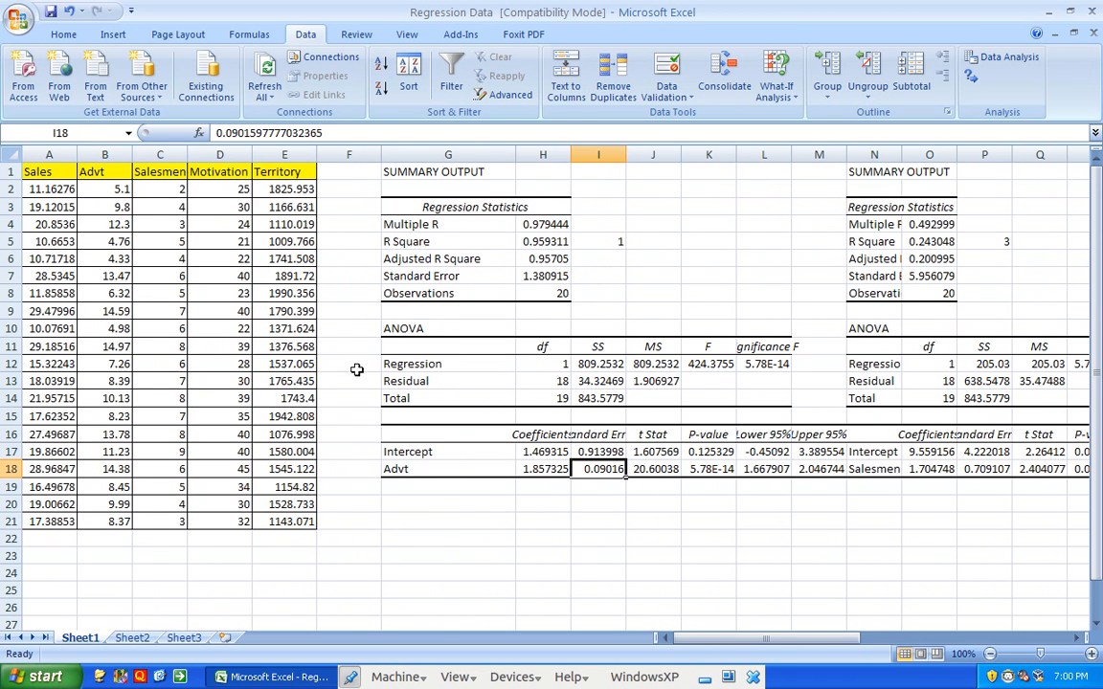
Examine the Regression Statistics and coefficients of the Advt, Salesmen and Motivation outputs, starting from the Advt Adjusted R Square.
left_click(557, 257)
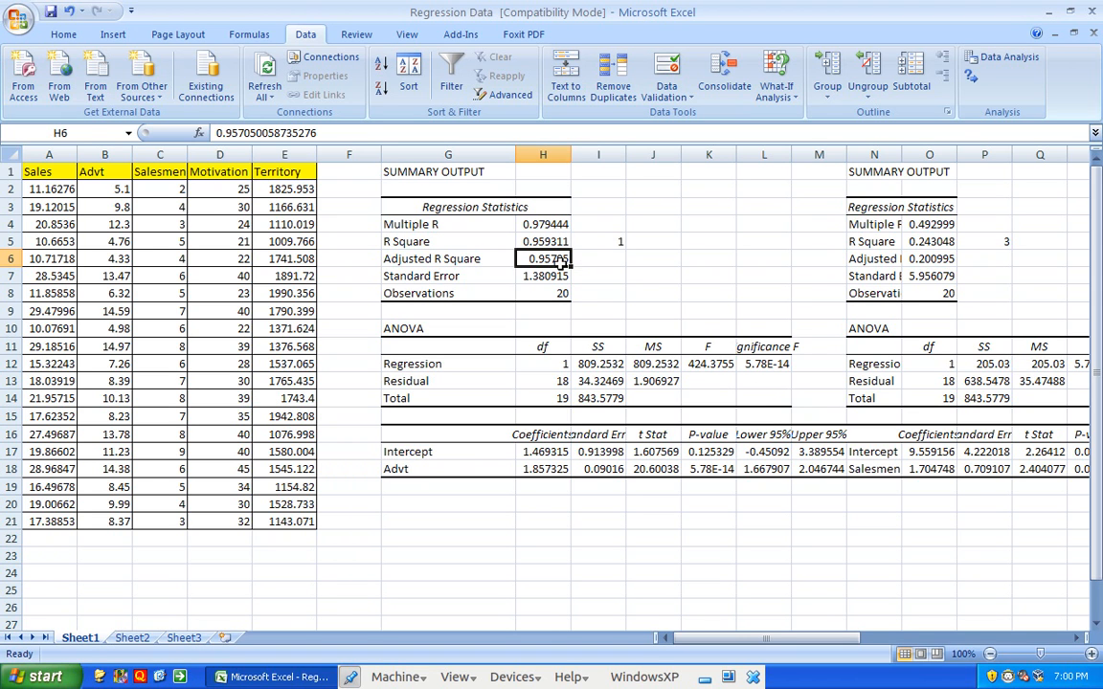
key("Right")
key("Right")
key("Right")
key("Right")
key("Right")
key("Right")
key("Right")
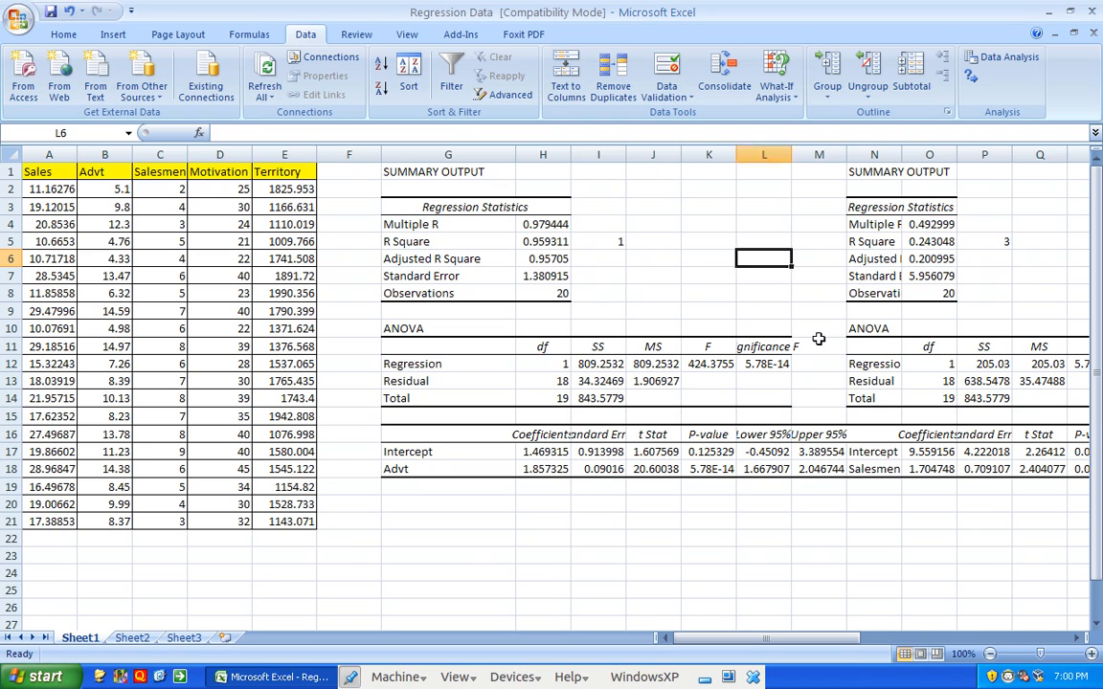
key("Right")
key("Right")
key("Right")
key("Right")
key("Right")
key("Right")
key("Right")
key("Right")
key("Right")
key("Right")
key("Right")
key("Right")
key("Right")
key("Right")
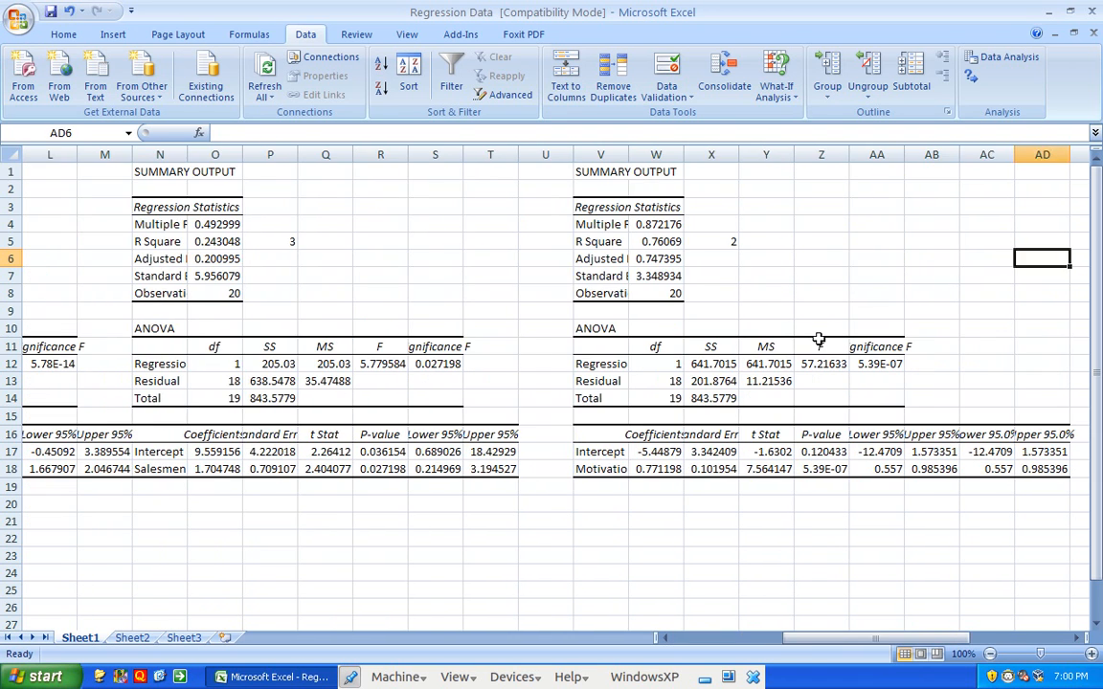
key("Left")
key("Left")
key("Left")
key("Left")
key("Left")
key("Left")
key("Left")
key("Left")
key("Left")
key("Left")
key("Left")
key("Left")
key("Left")
key("Left")
key("Left")
key("Left")
key("Left")
key("Left")
key("Left")
key("Left")
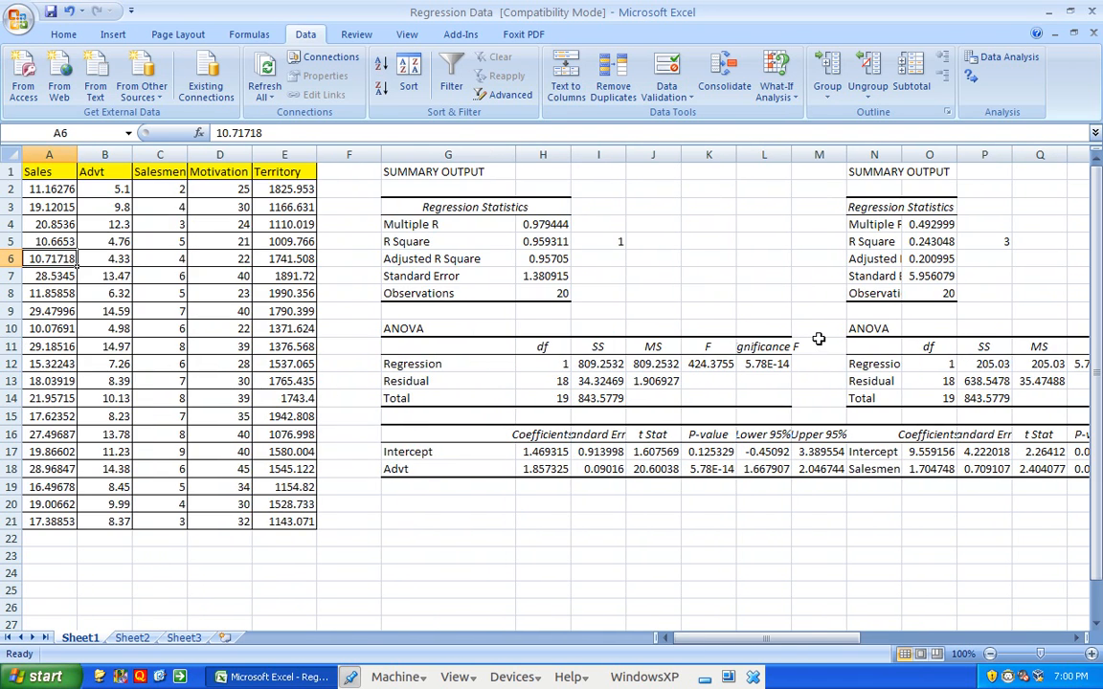
Compare the ranked R Square values across the Advt, Salesmen and Motivation outputs and return to the source data.
left_click(480, 508)
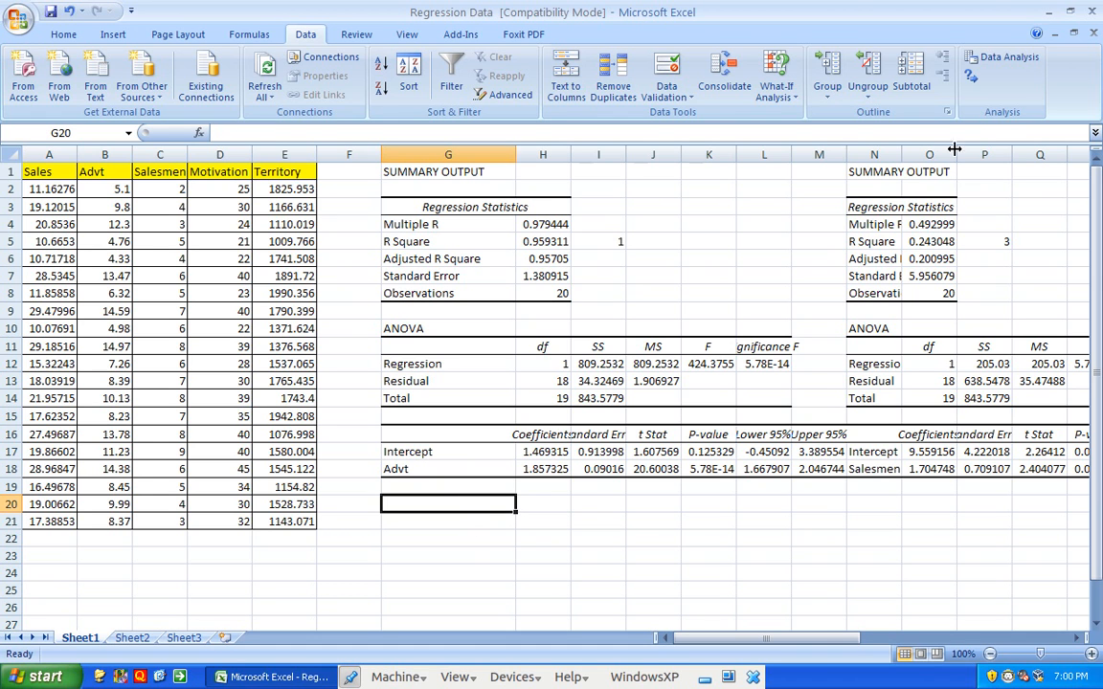
left_click(566, 296)
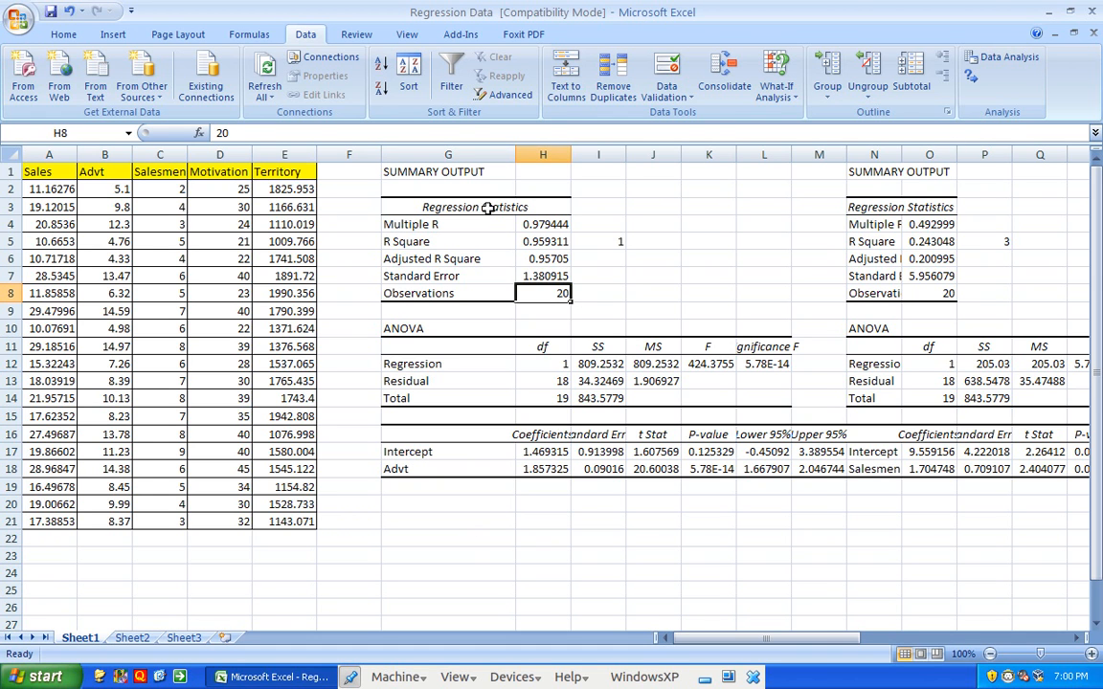
left_click(524, 239)
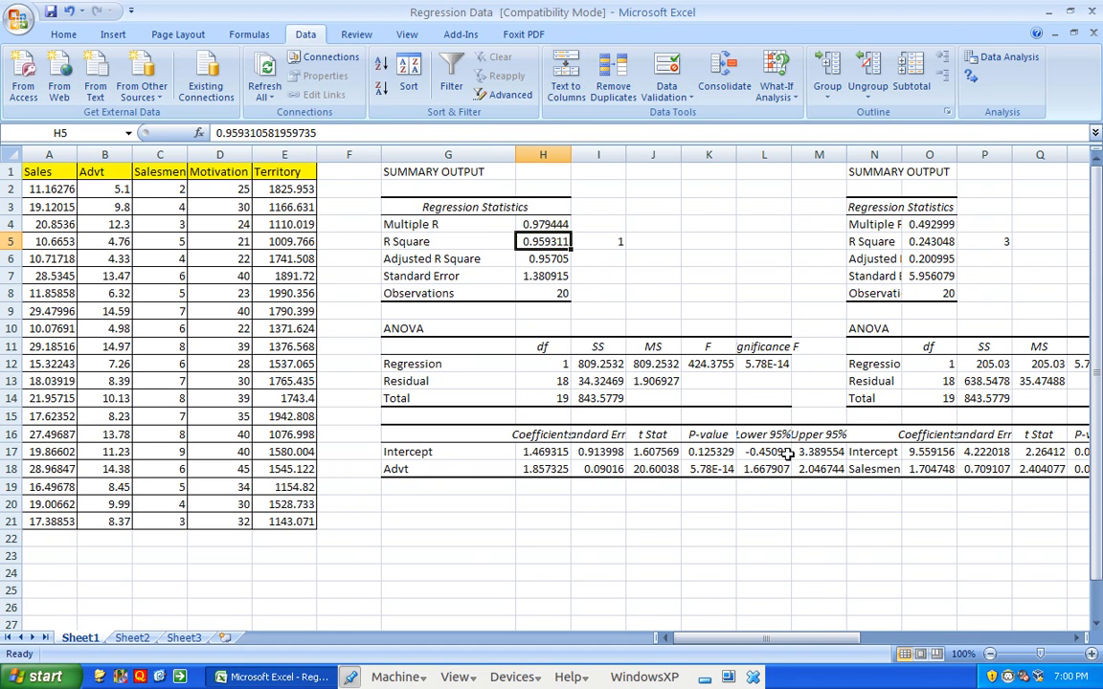
key("Right")
key("Right")
key("Right")
key("Right")
key("Right")
key("Right")
key("Right")
key("Right")
key("Right")
key("Right")
key("Right")
key("Right")
key("Right")
key("Right")
key("Right")
key("Right")
key("Right")
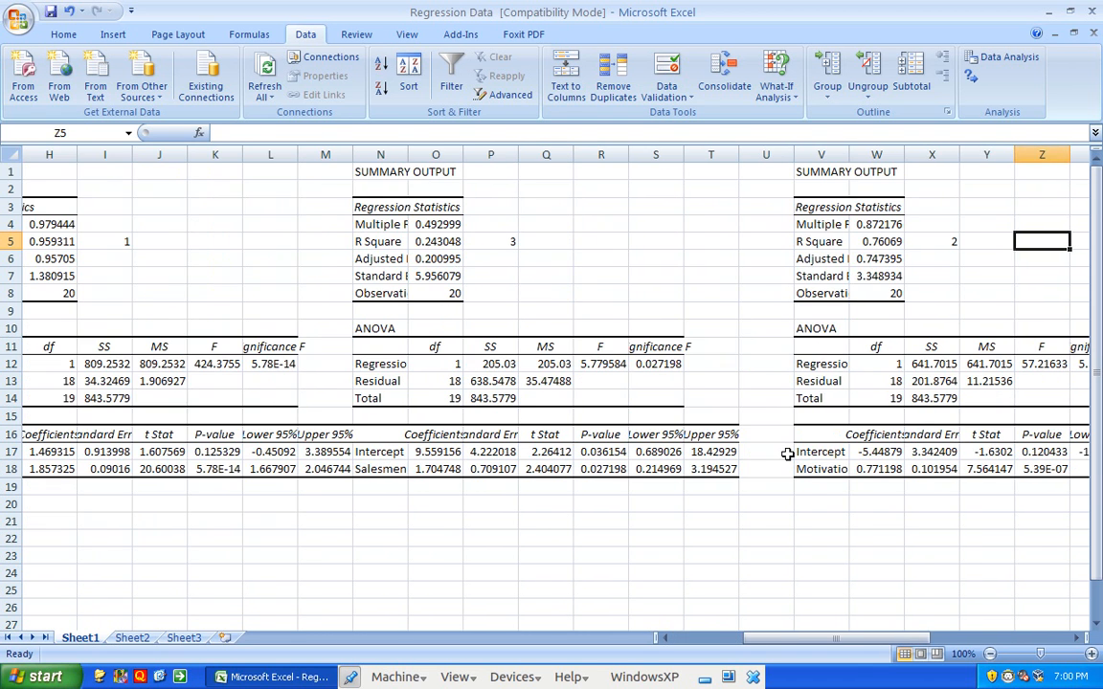
key("Left")
key("Left")
key("Left")
key("Left")
key("Left")
key("Left")
key("Left")
key("Left")
key("Left")
key("Left")
key("Left")
key("Left")
key("Left")
key("Left")
key("Left")
key("Left")
key("Left")
key("Left")
key("Left")
key("Left")
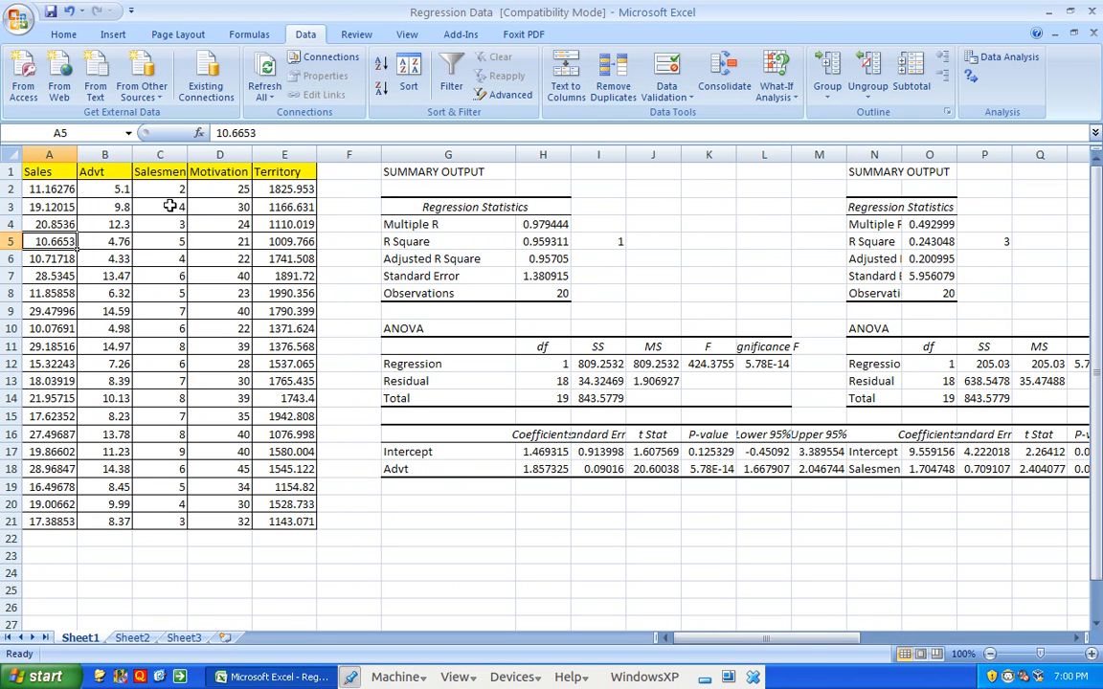
Move the Salesmen data with its header from column C to column F, beside Territory.
left_click(173, 172)
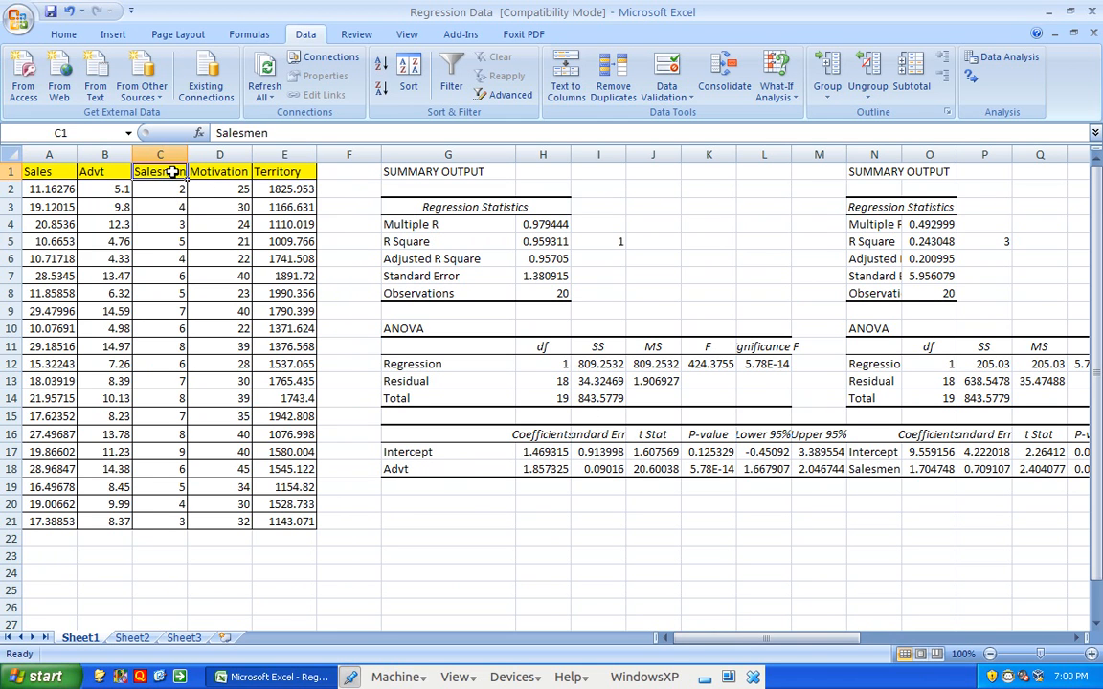
key("ctrl+shift+Down")
key("ctrl+x")
key("Right")
key("Right")
key("Right")
key("ctrl+v")
Move the Motivation data with its header from column D to column C, directly beside Advt.
key("Left")
key("Left")
key("ctrl+shift+Down")
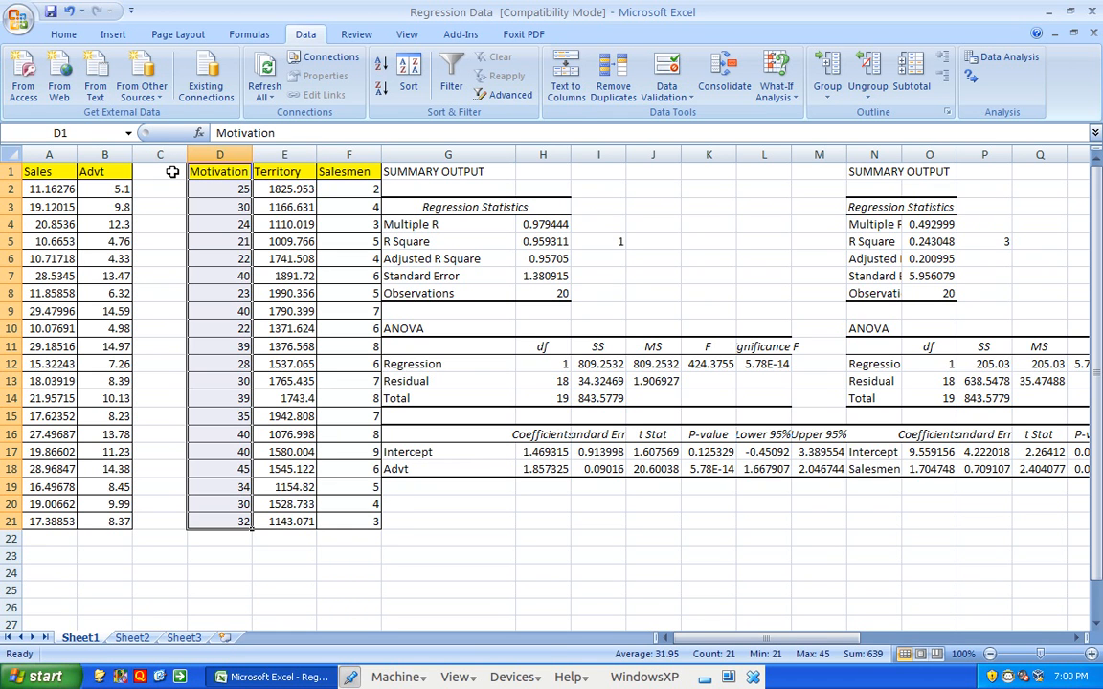
key("ctrl+x")
key("Left")
key("ctrl+v")
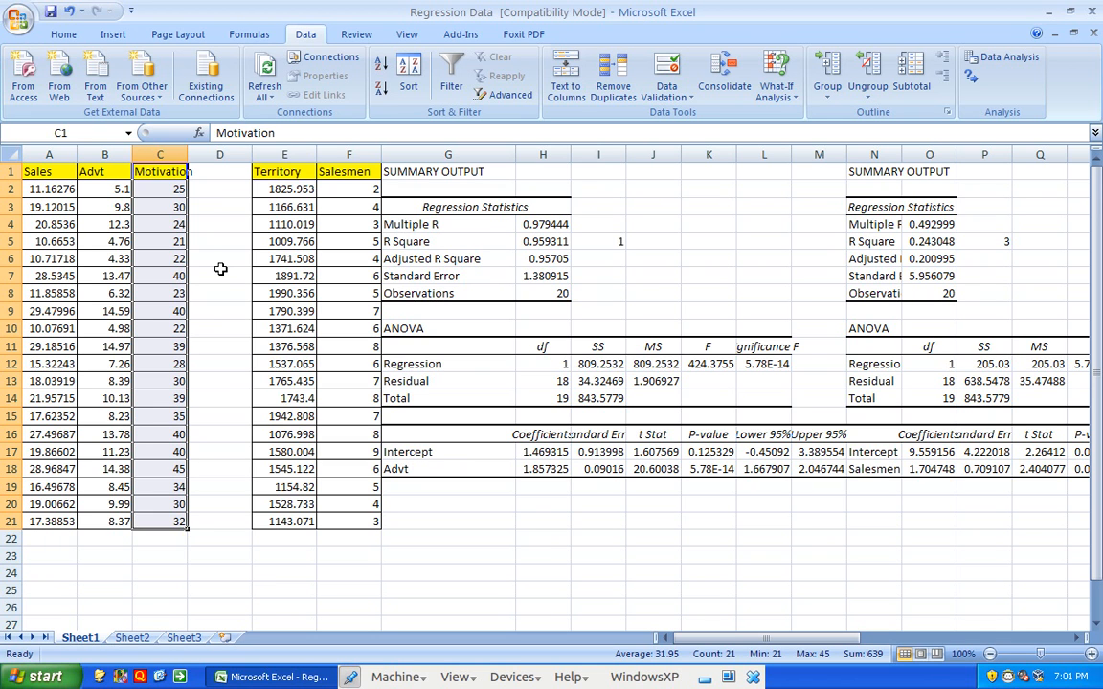
Start a new Regression analysis of Sales with the Advt and Motivation columns, $B$1:$C$21, as the X range.
left_click(1001, 57)
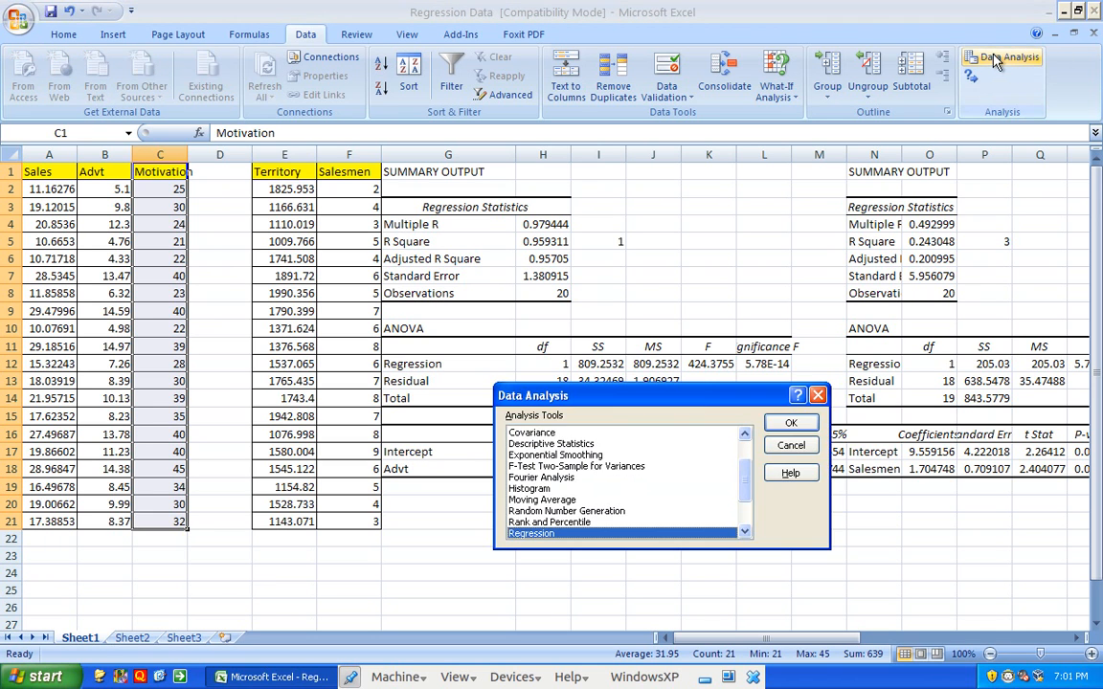
left_click(788, 428)
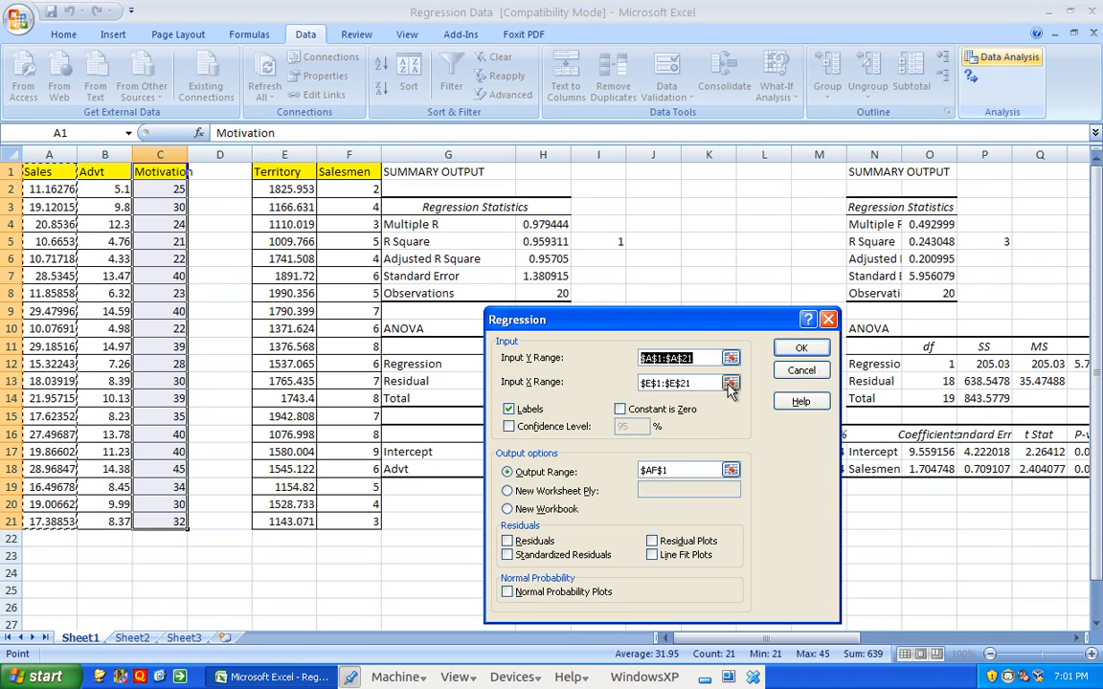
left_click(662, 348)
left_click_drag(155, 514, 108, 140)
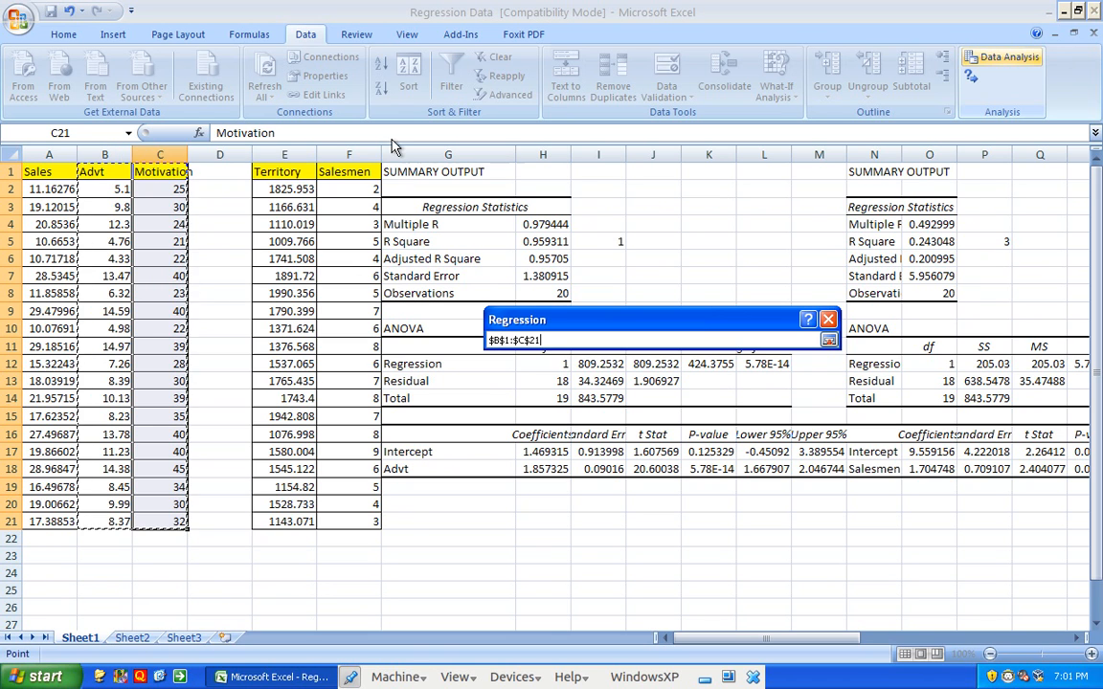
key("Return")
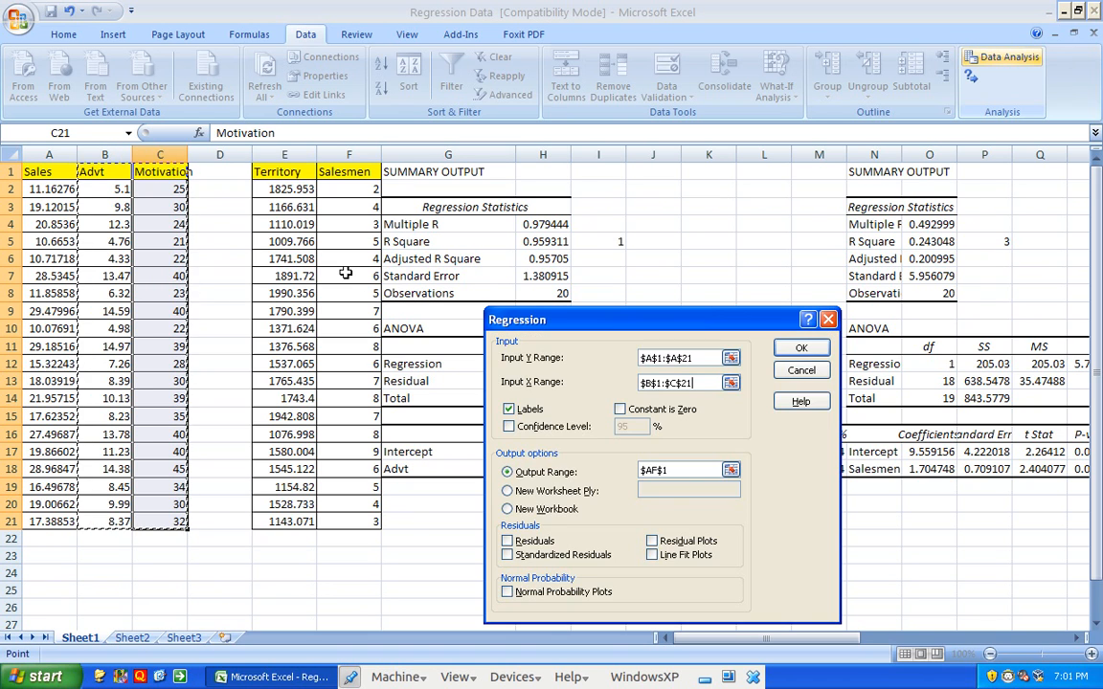
Set the regression's output range to cell G23, below the Advt output, and run the analysis.
left_click(731, 470)
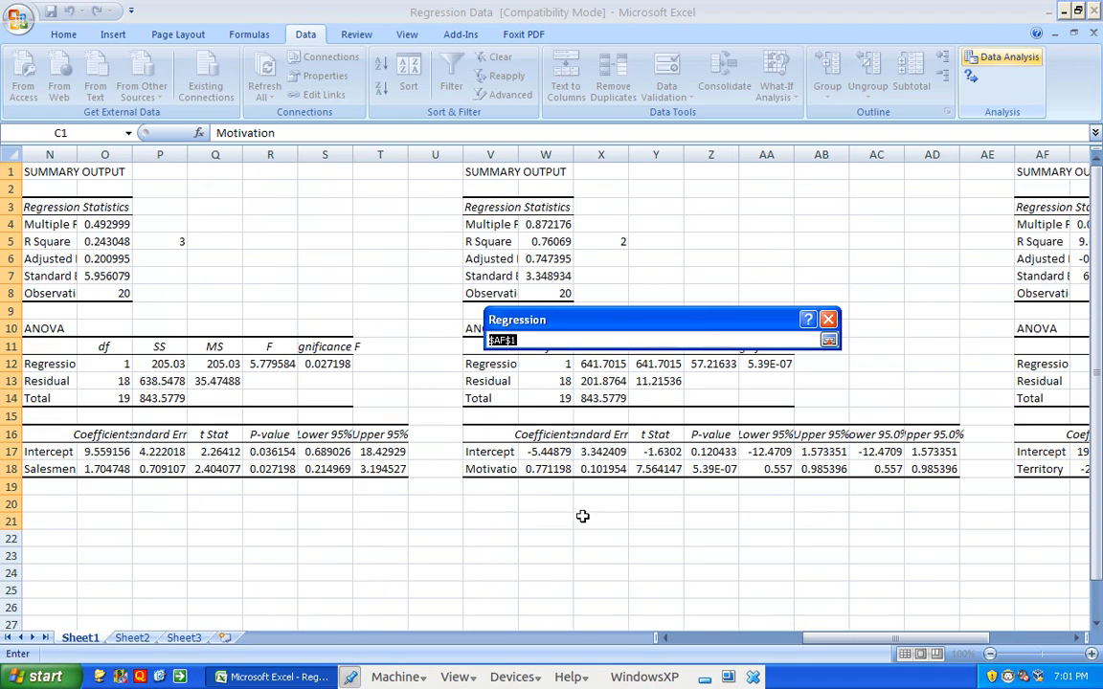
left_click(49, 525)
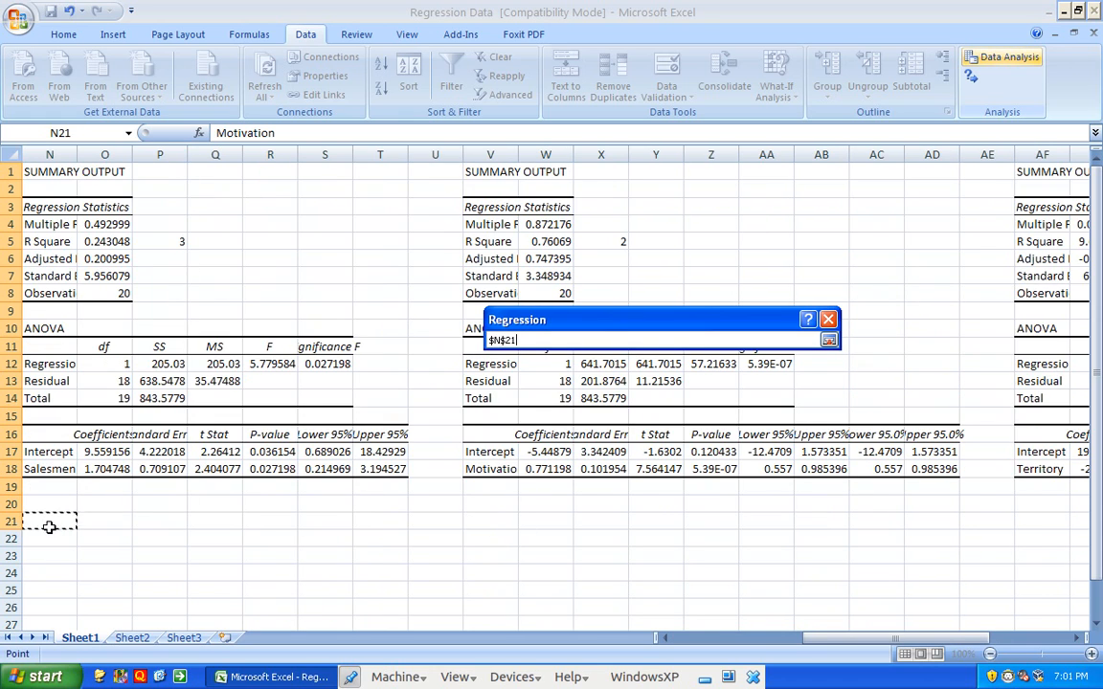
key("Left")
key("Left")
key("Left")
key("Left")
key("Left")
key("Left")
key("Left")
key("Left")
key("Left")
key("Left")
key("Left")
key("Left")
key("Left")
key("Right")
key("Right")
key("Right")
key("Right")
key("Right")
key("Right")
key("Right")
key("Down")
key("Left")
key("Down")
key("Return")
key("Return")
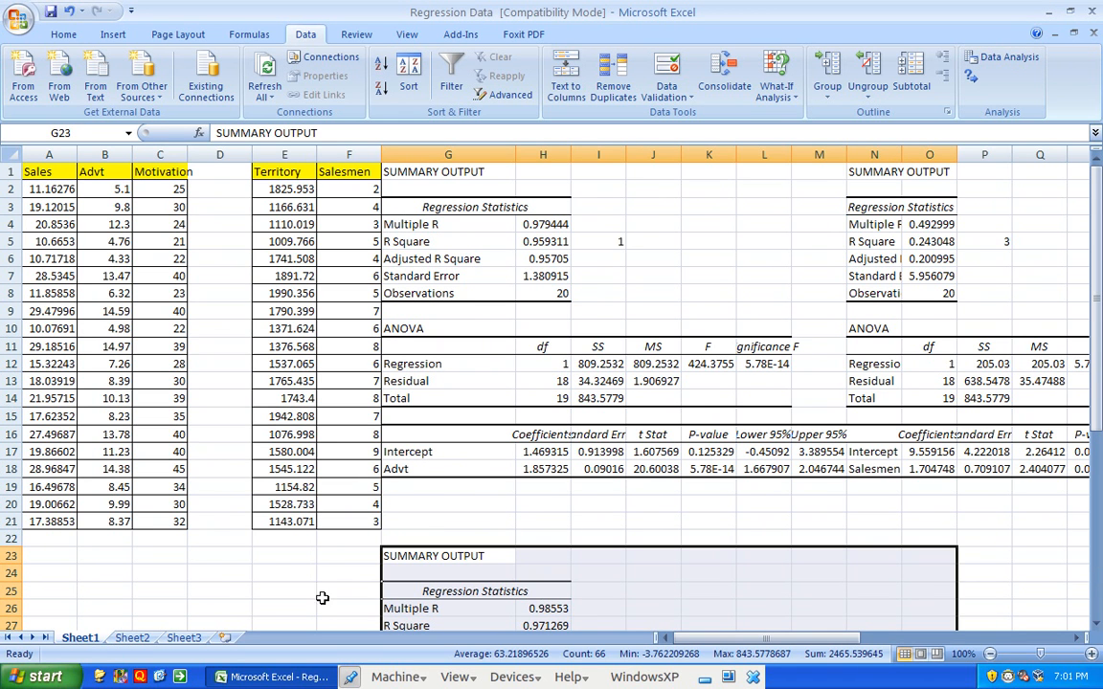
Compare the R Square of the Advt and Motivation regression with those of the single-predictor regressions.
left_click(551, 626)
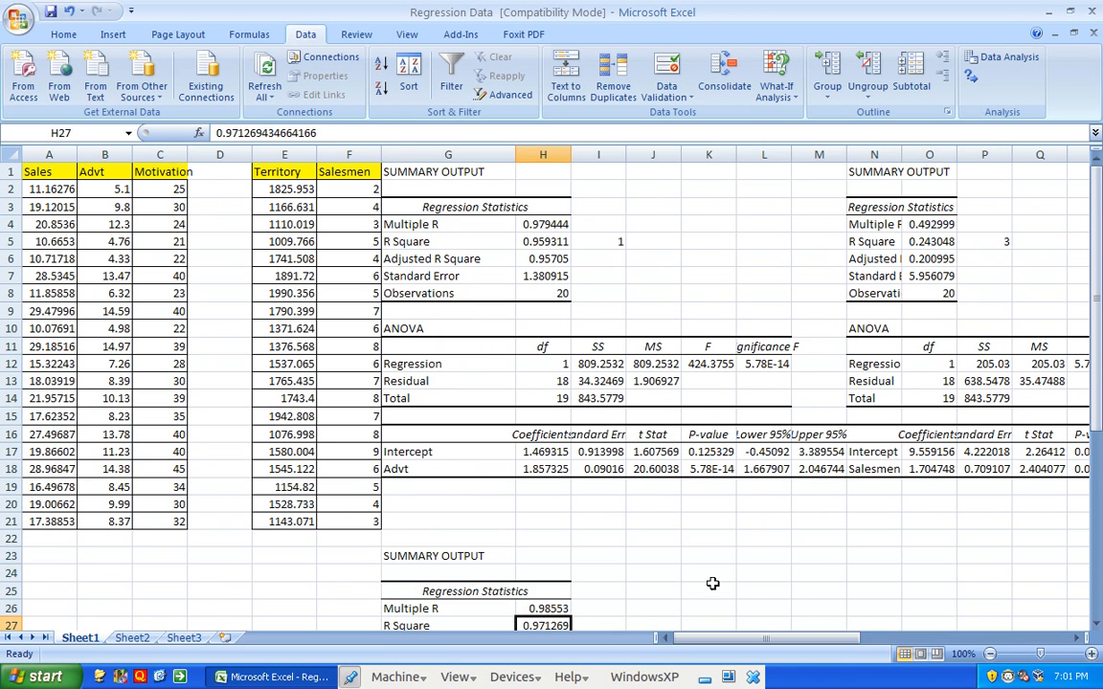
mouse_move(1098, 307)
left_mouse_down()
mouse_move(1099, 350)
mouse_move(1099, 329)
left_mouse_up()
left_click(545, 206)
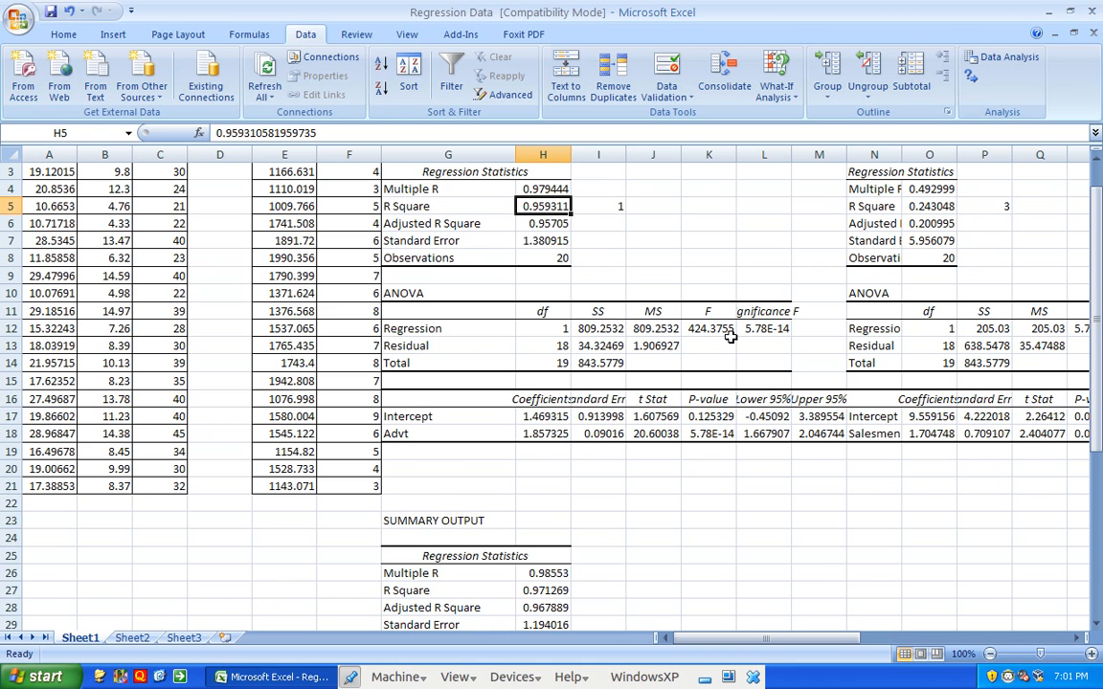
key("Right")
key("Right")
key("Right")
key("Right")
key("Right")
key("Right")
key("Right")
key("Right")
key("Right")
key("Right")
key("Right")
key("Right")
key("Right")
key("Right")
key("Right")
key("Right")
key("Right")
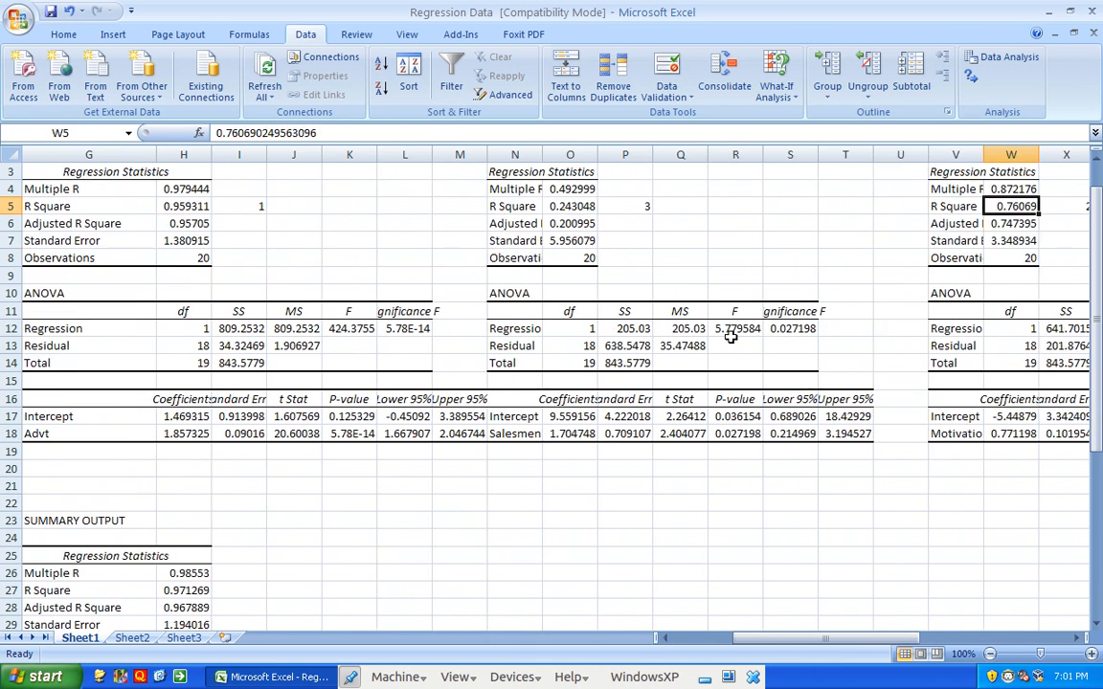
key("Left")
key("Left")
key("Left")
key("Left")
key("Left")
key("Left")
key("Left")
key("Left")
key("Left")
key("Left")
key("Left")
key("Left")
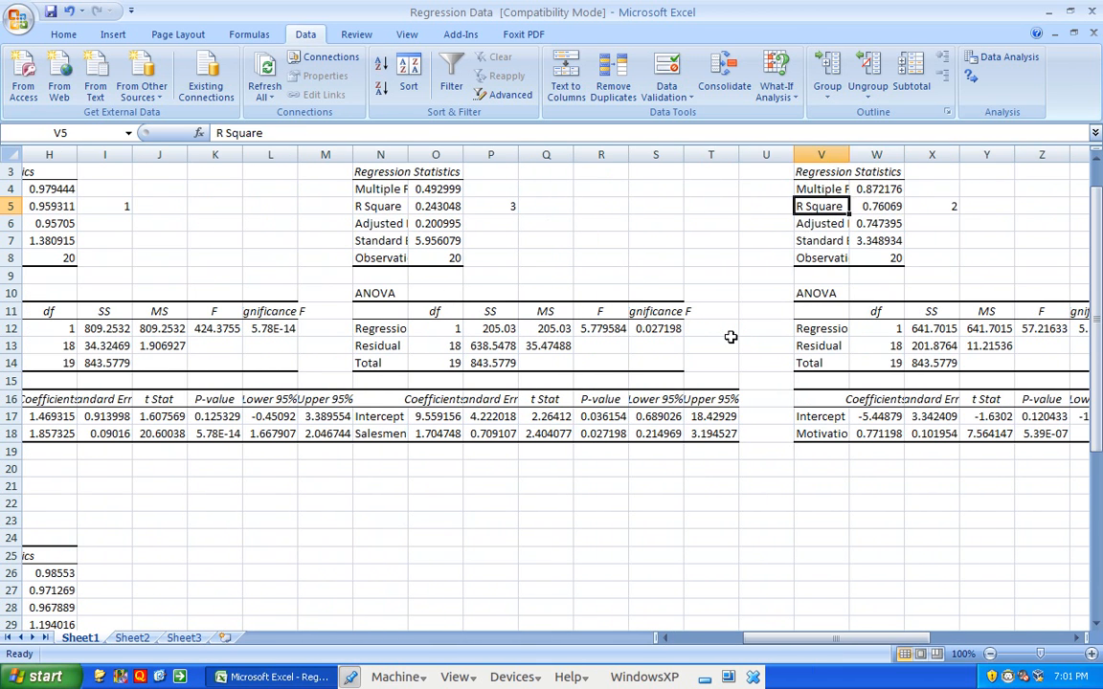
Examine the P-values of the Intercept, Advt and Motivation in the two-predictor regression output below the Advt output.
key("Home")
key("Right")
key("Right")
key("Right")
key("Right")
key("Right")
key("Right")
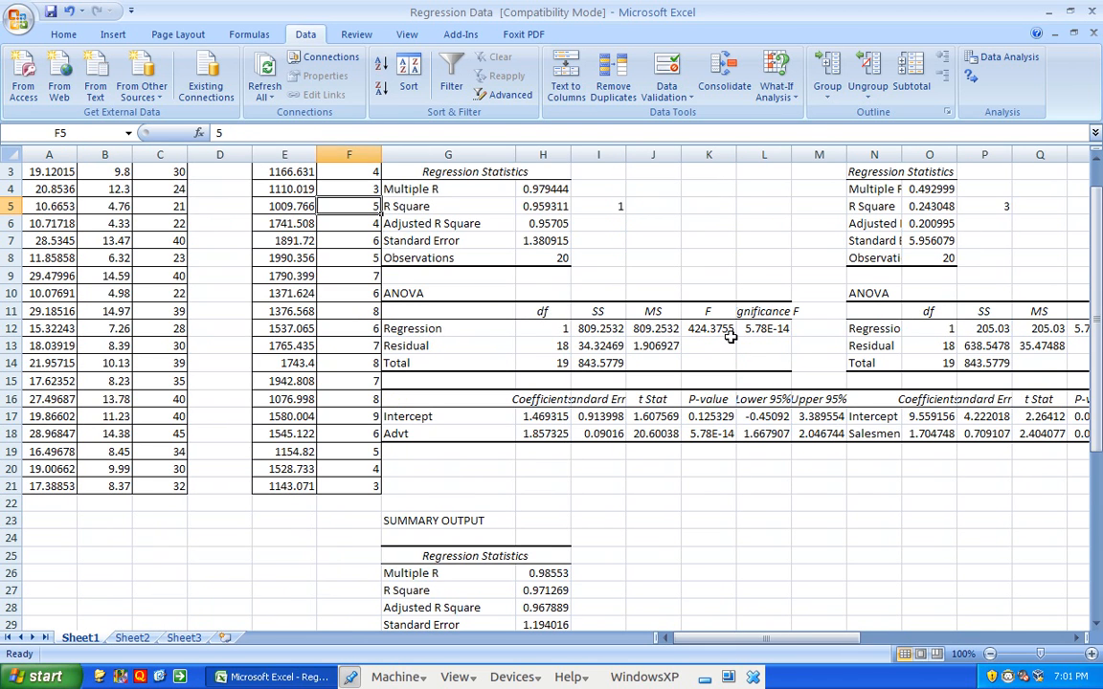
key("Down")
key("Down")
key("Down")
key("Down")
key("Down")
key("Down")
key("Down")
key("Down")
key("Down")
key("Down")
key("Down")
key("Down")
key("Down")
key("Down")
key("Down")
key("Down")
key("Down")
key("Down")
key("Down")
key("Down")
key("Down")
key("Up")
key("Up")
key("Right")
key("Down")
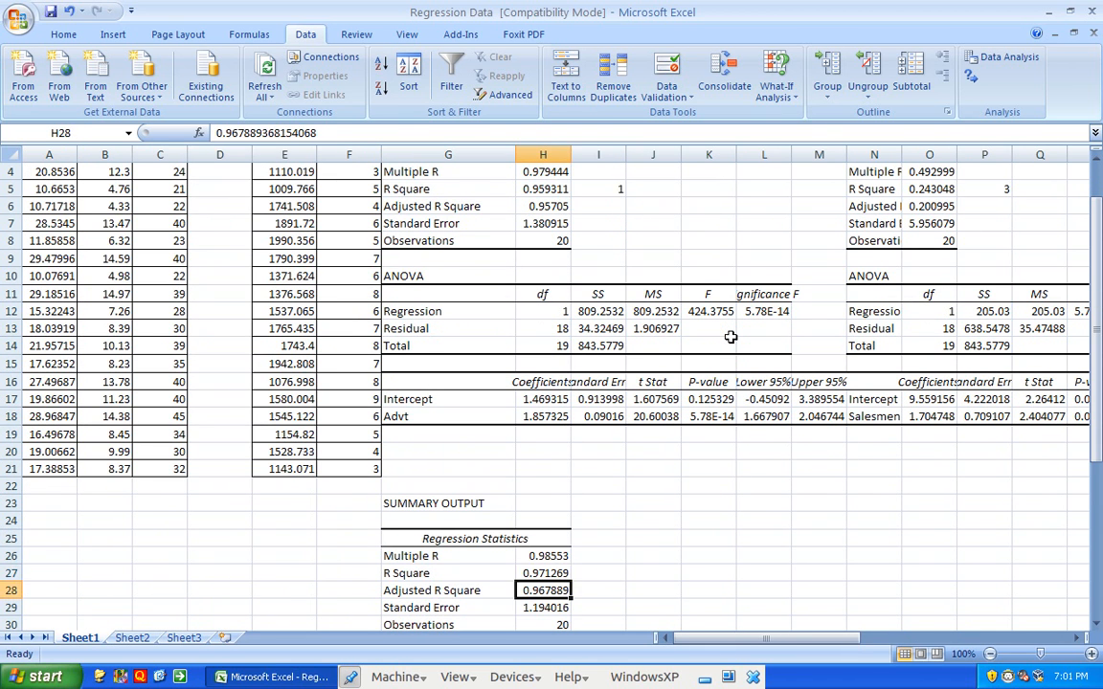
key("Down")
key("Down")
key("Down")
key("Down")
key("Down")
key("Down")
key("Down")
key("Down")
key("Down")
key("Down")
key("Down")
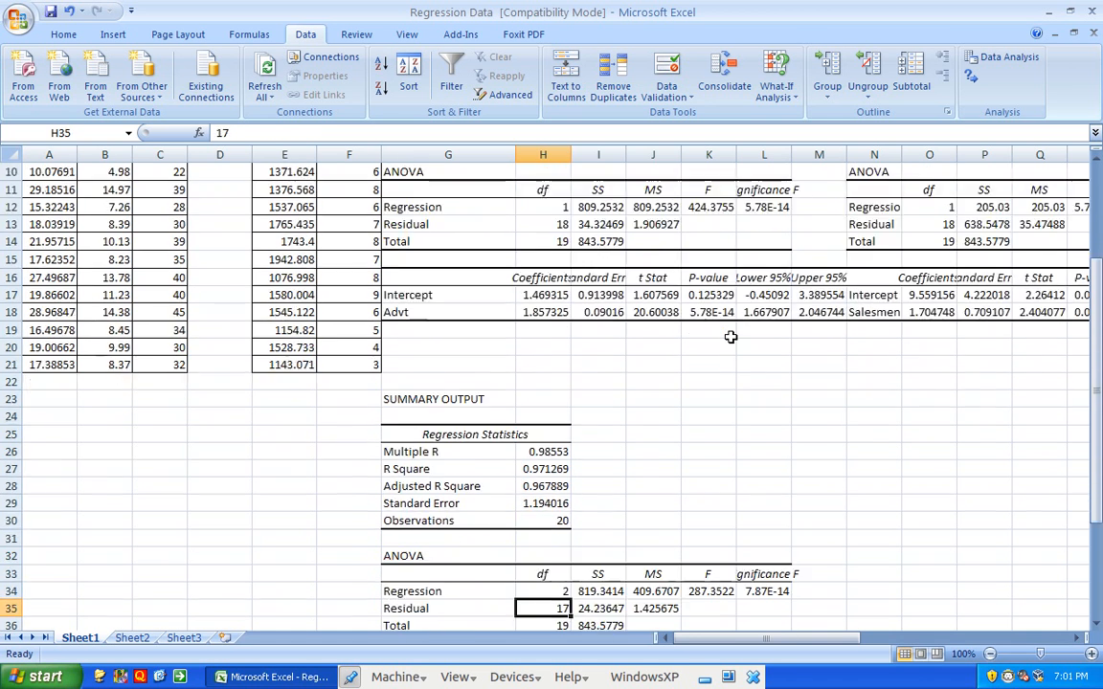
key("Down")
key("Down")
key("Down")
key("Up")
key("Up")
key("Up")
key("Right")
key("Right")
key("Right")
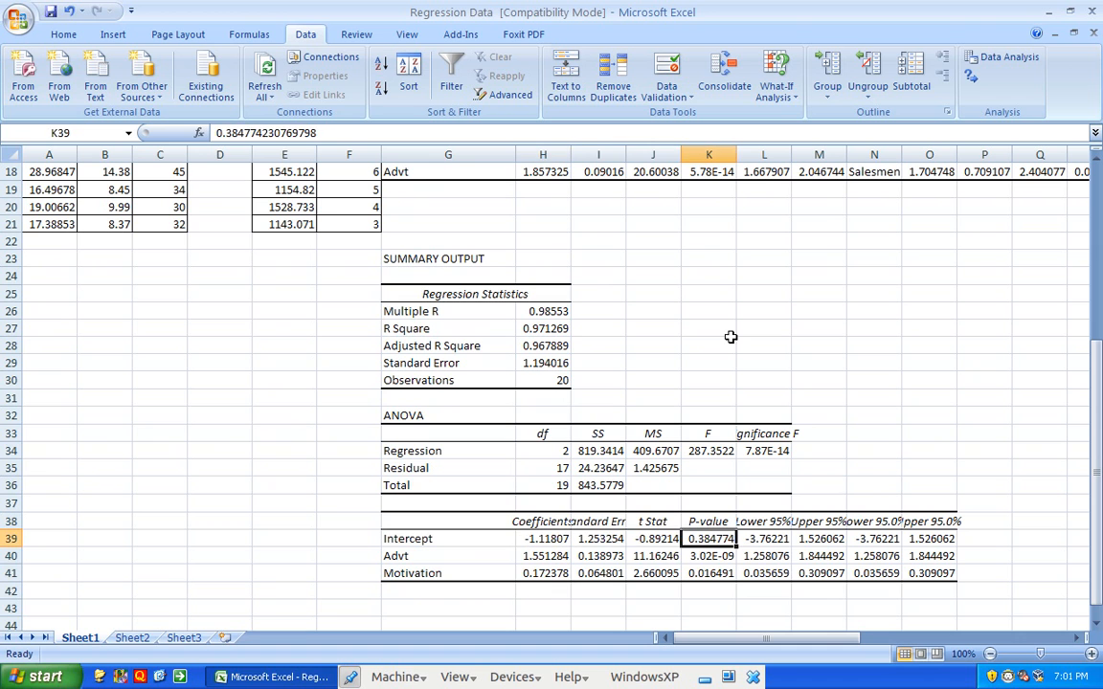
key("Down")
key("Down")
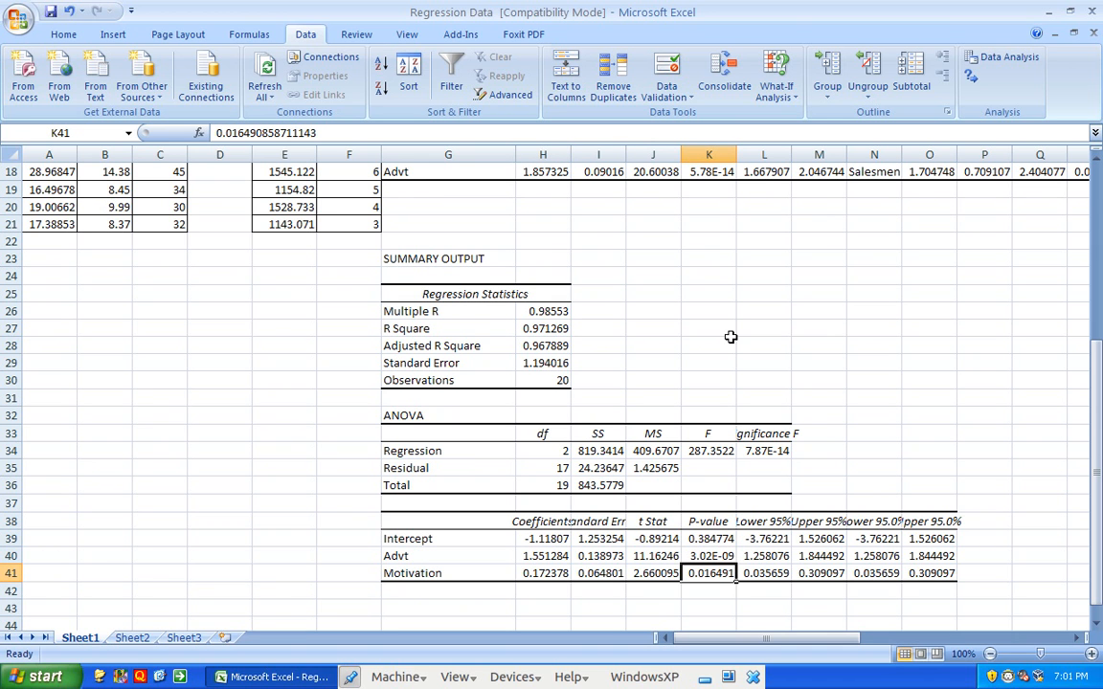
Compare the Adjusted R Square of the Advt-only regression with that of the Advt and Motivation regression.
key("Up")
key("Up")
key("Up")
key("Up")
key("Up")
key("Up")
key("Up")
key("Up")
key("Up")
key("Up")
key("Up")
key("Up")
key("Up")
key("Up")
key("Up")
key("Up")
key("Up")
key("Up")
key("Up")
key("Up")
key("Up")
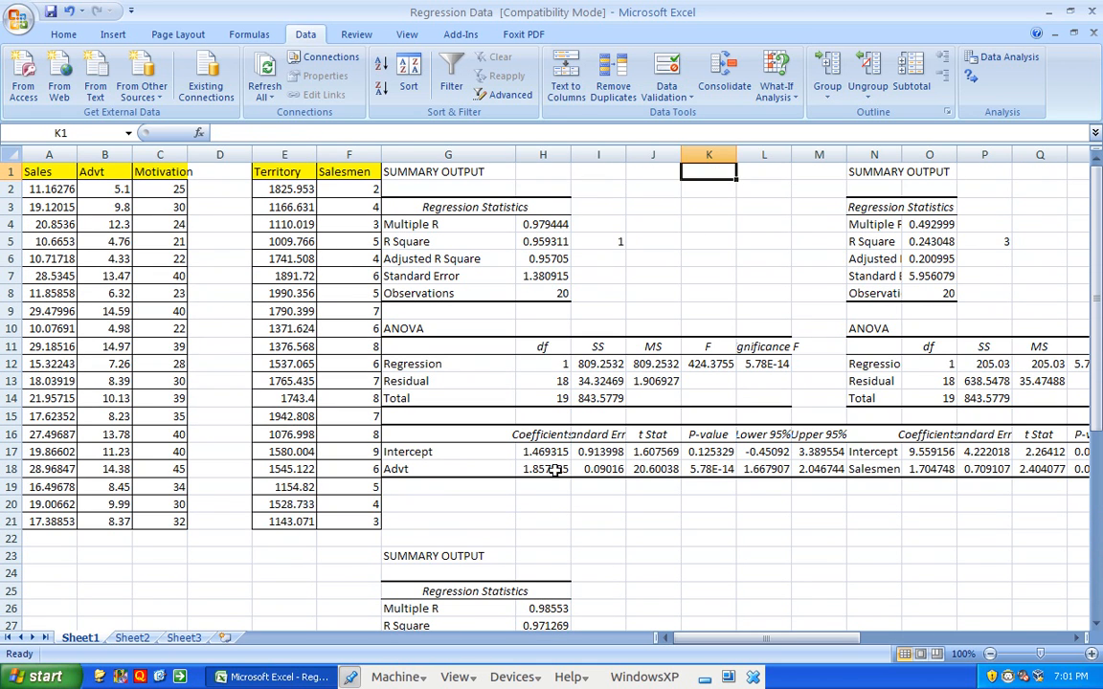
left_click(558, 259)
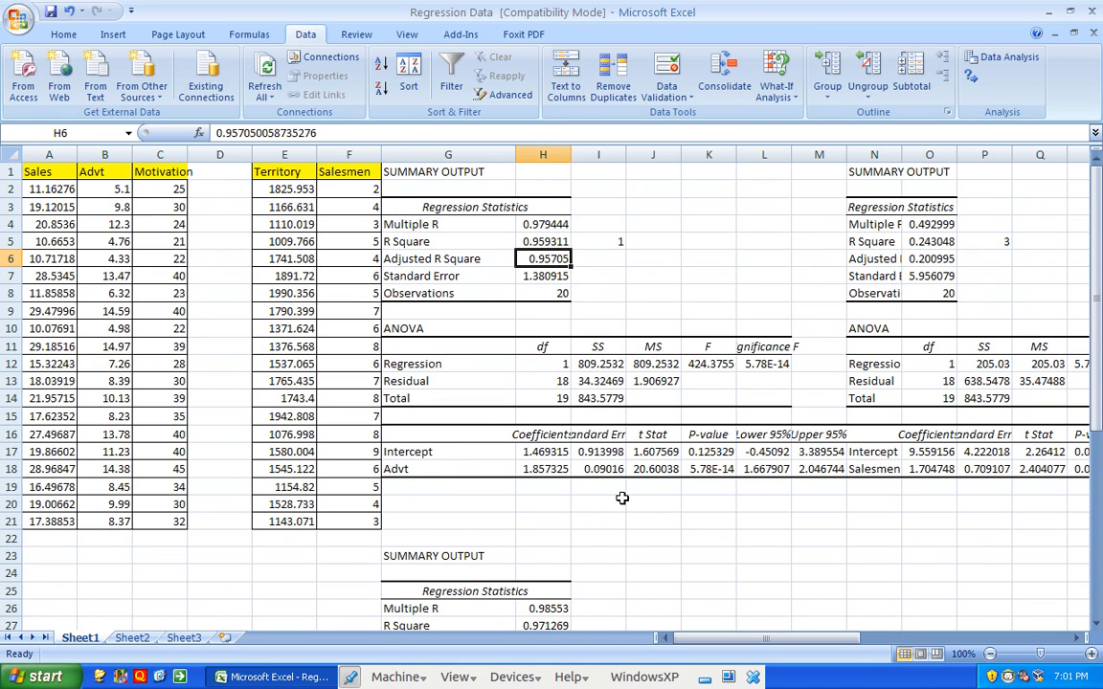
left_click(528, 622)
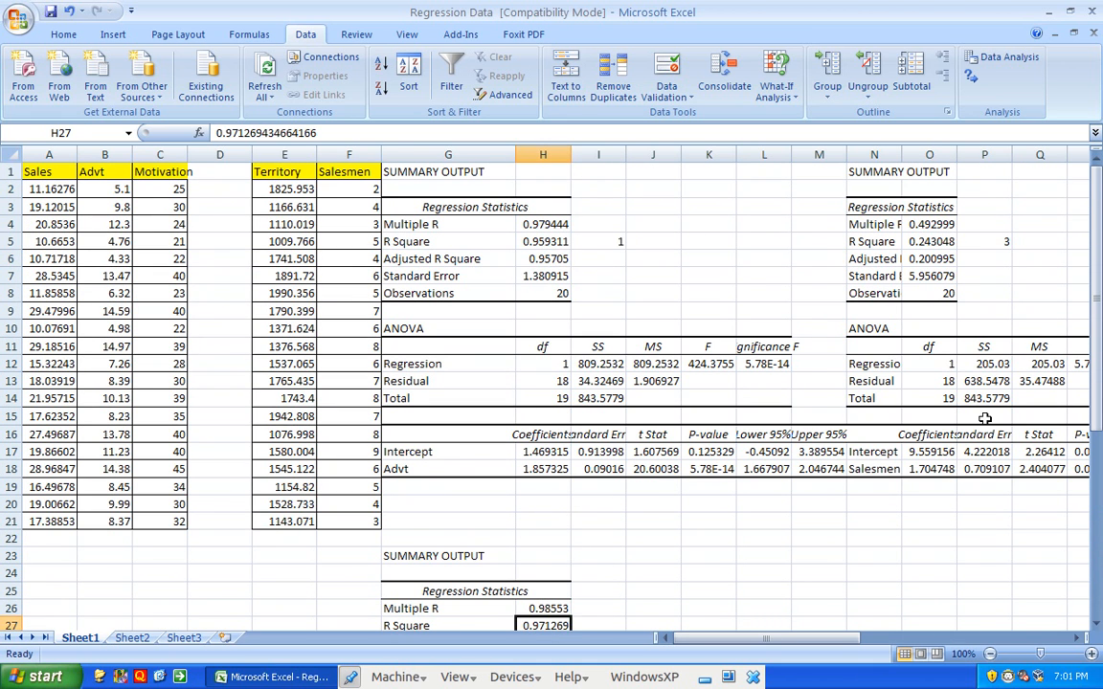
key("Down")
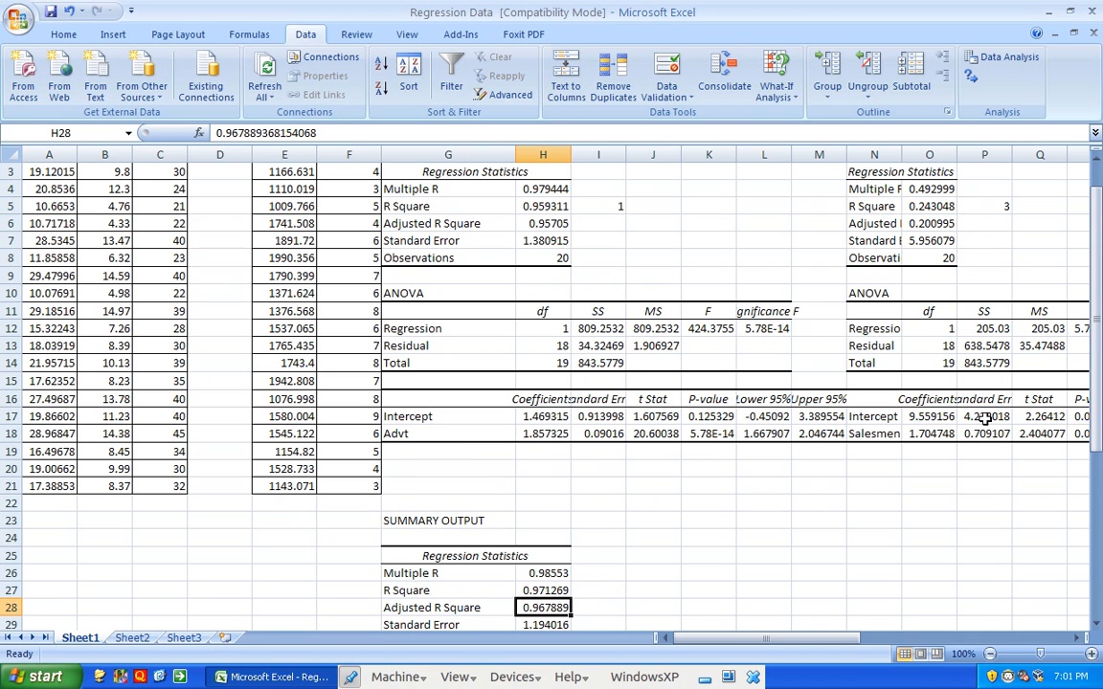
left_click(538, 224)
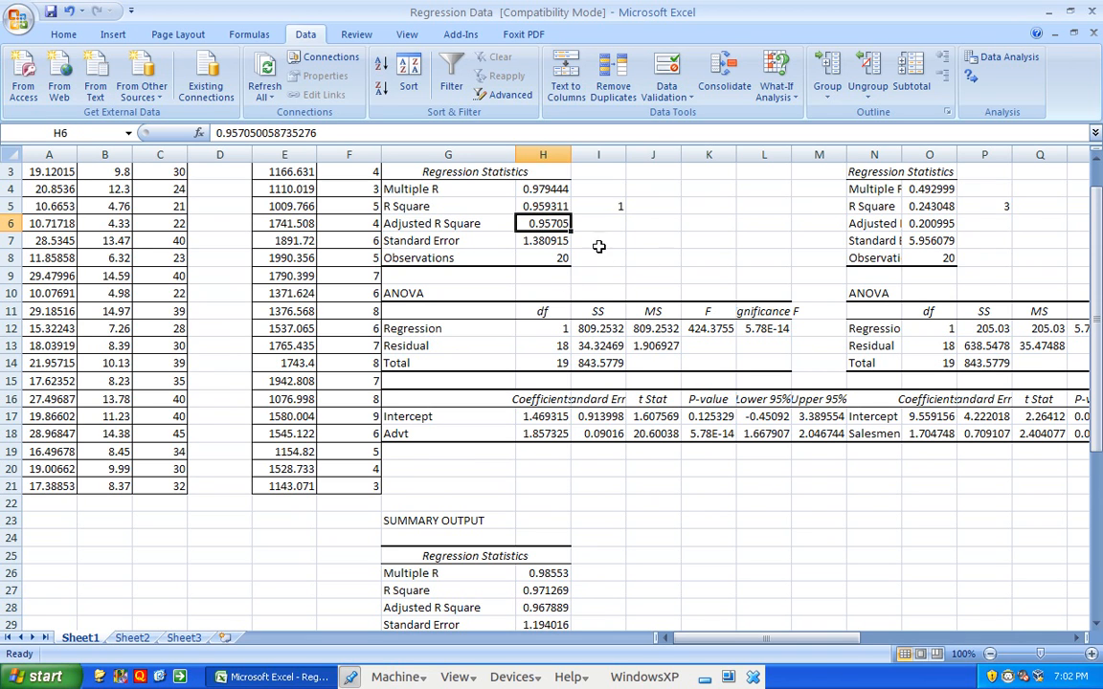
left_click(560, 608)
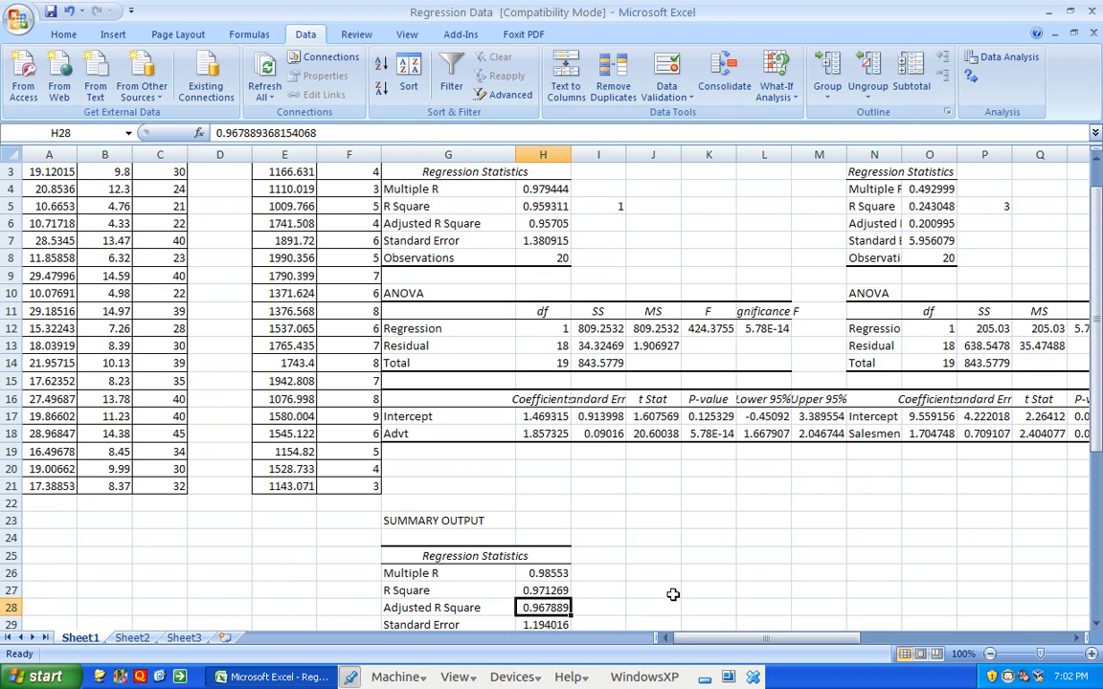
Check the Motivation standard error and the P-values of Motivation and Advt in the two-predictor coefficient table.
scroll(673, 594, "down", 5)
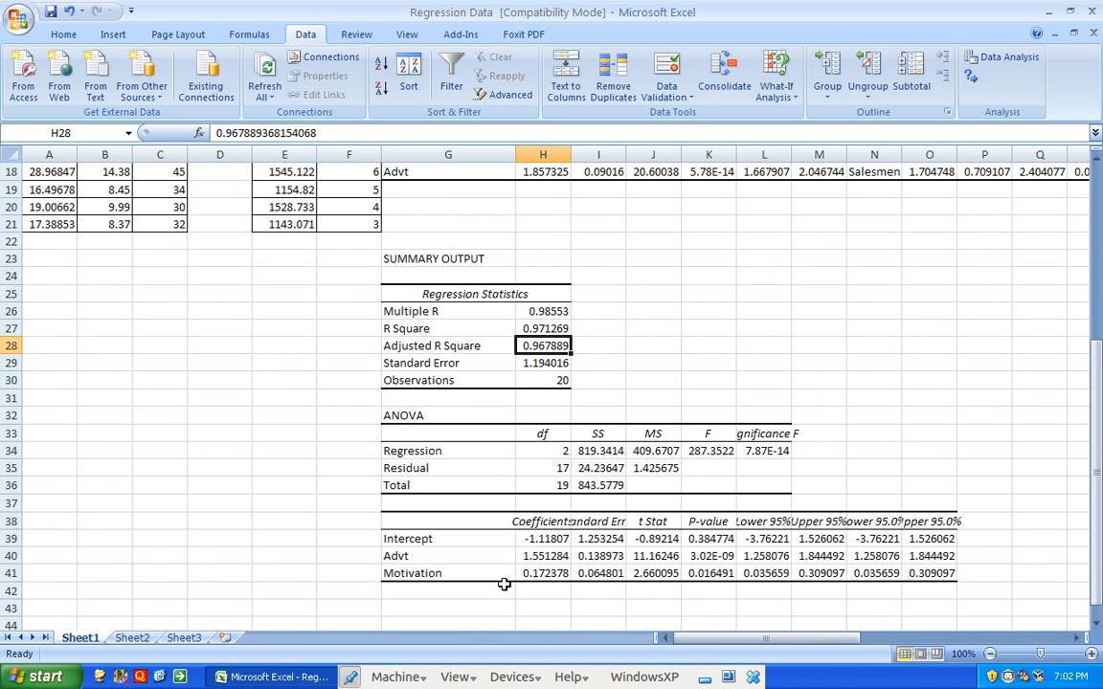
left_click(587, 573)
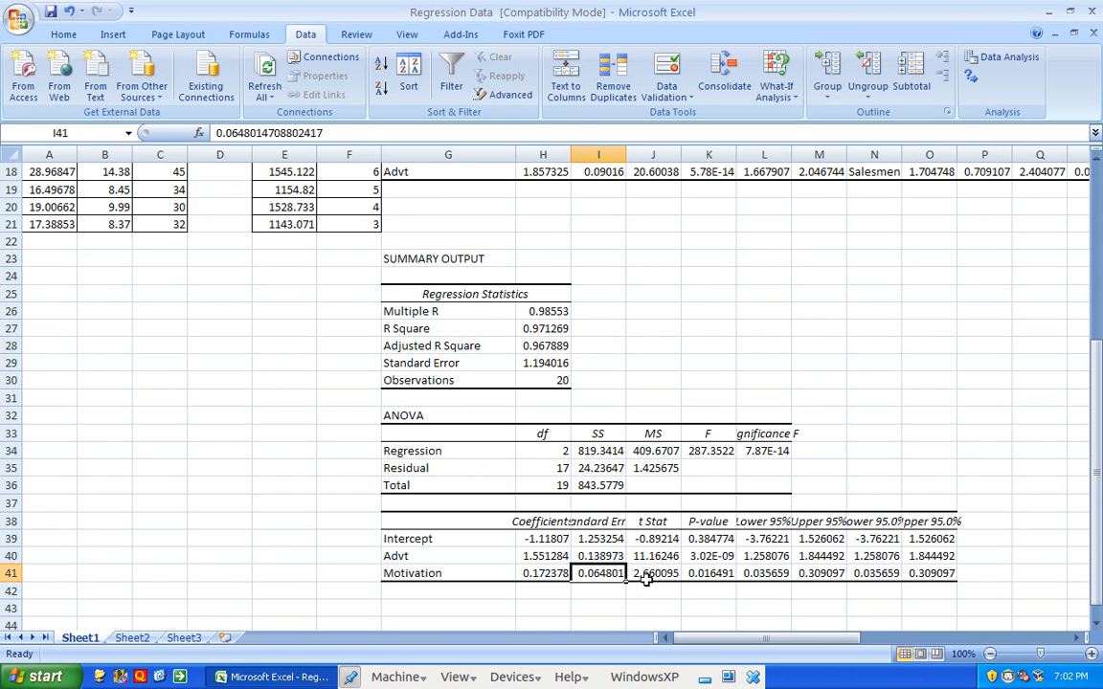
left_click(721, 571)
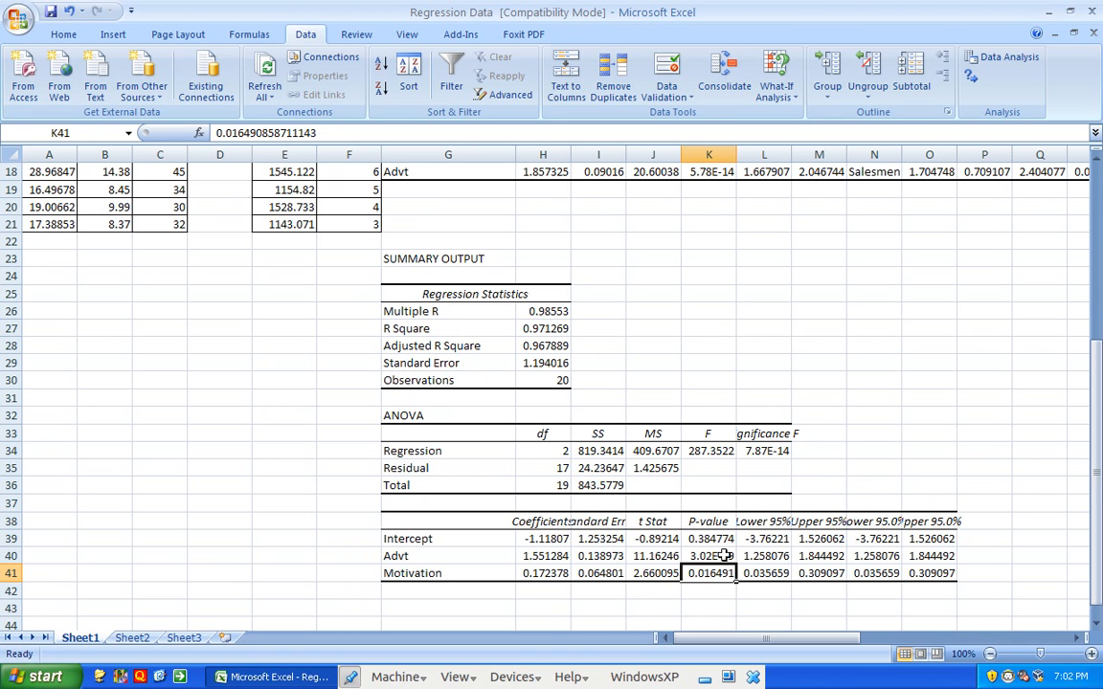
left_click(721, 557)
left_click(718, 333)
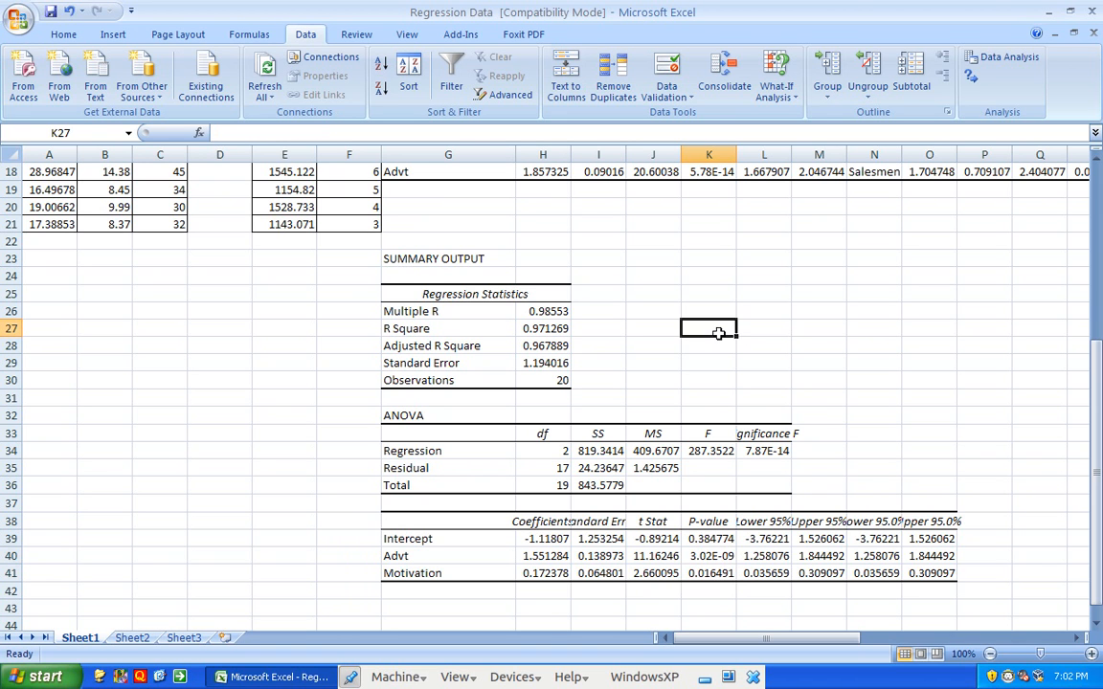
key("Up")
key("Up")
key("Up")
key("Up")
key("Up")
key("Right")
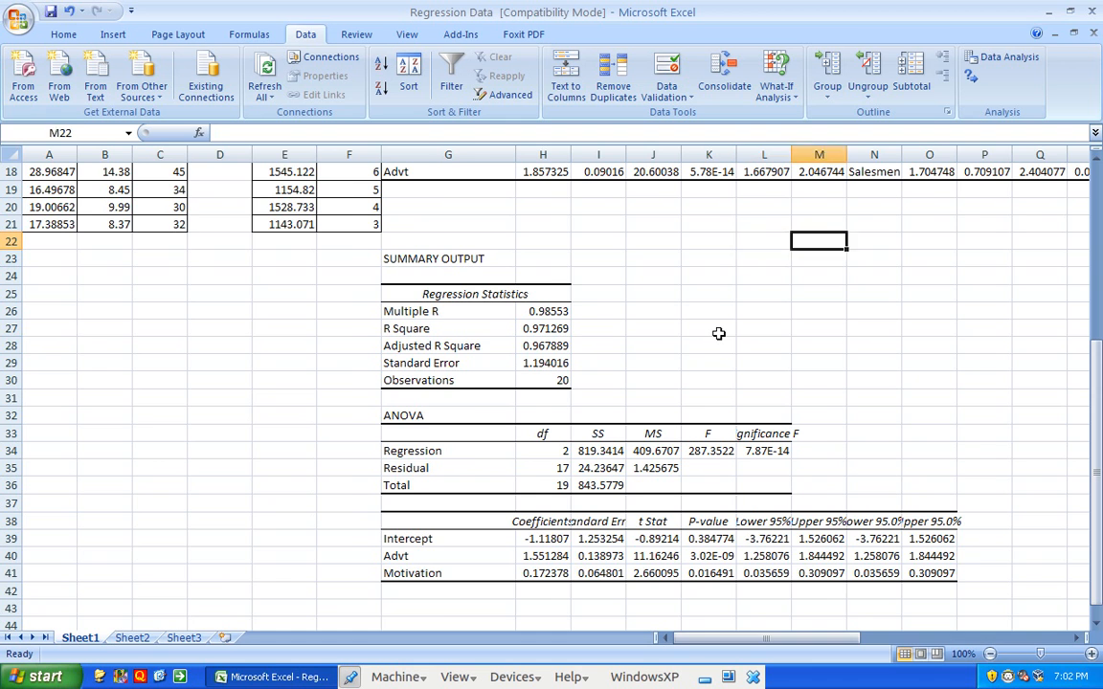
key("Right")
key("Right")
key("Right")
key("Right")
key("Right")
key("Right")
key("Right")
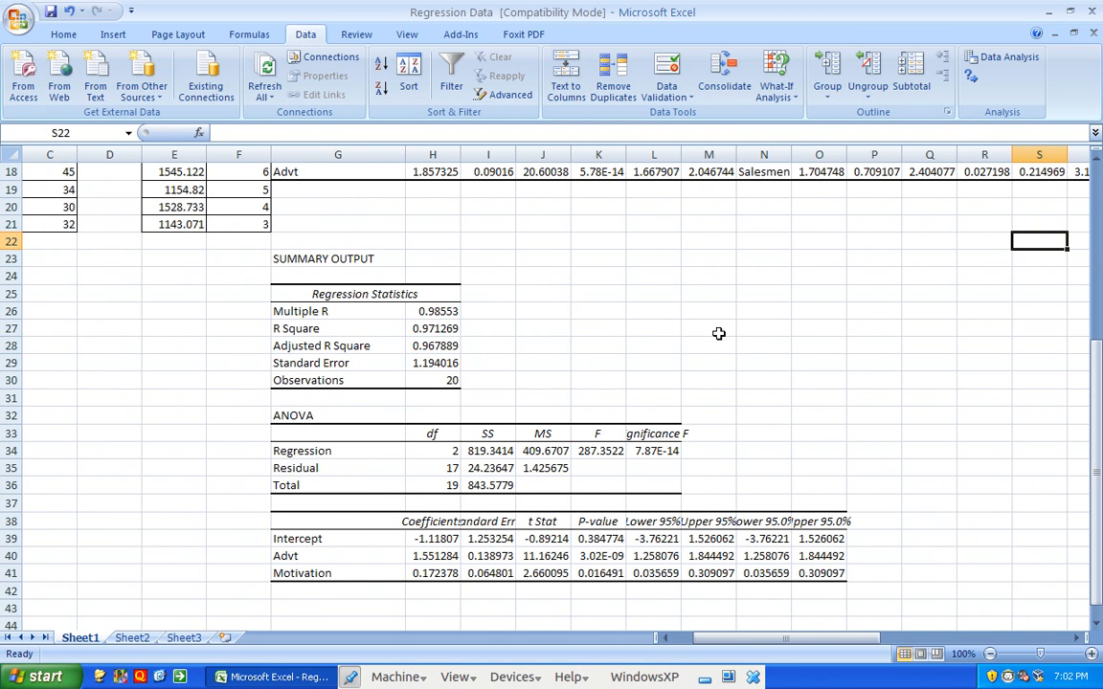
left_click(1001, 58)
left_click(791, 423)
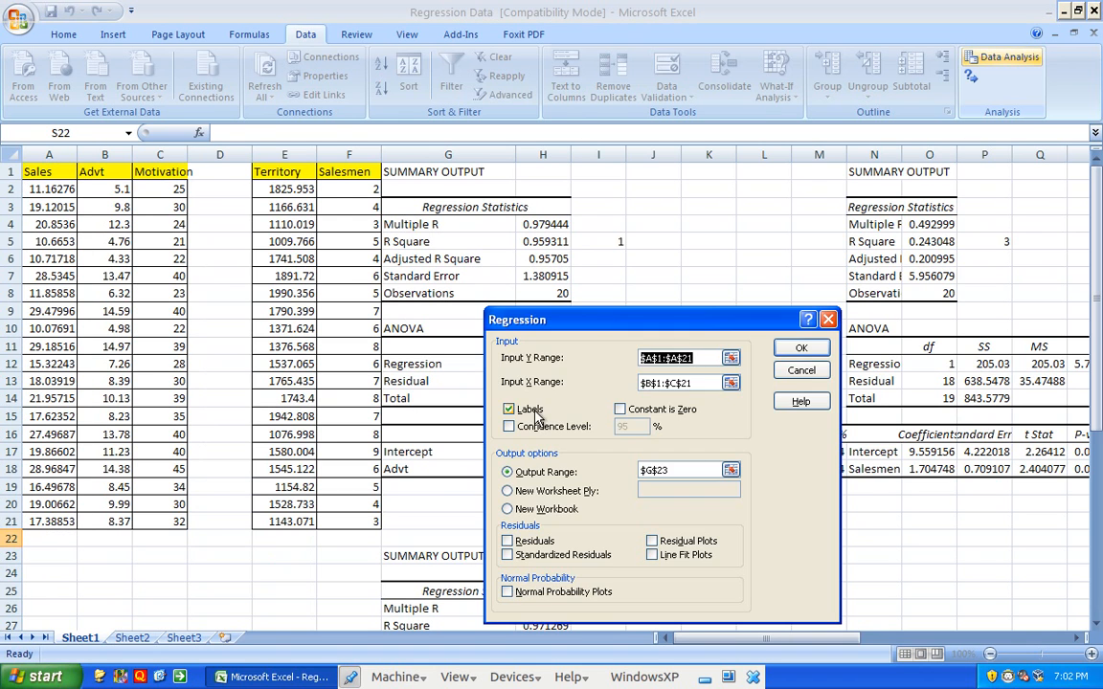
key("Escape")
key("Escape")
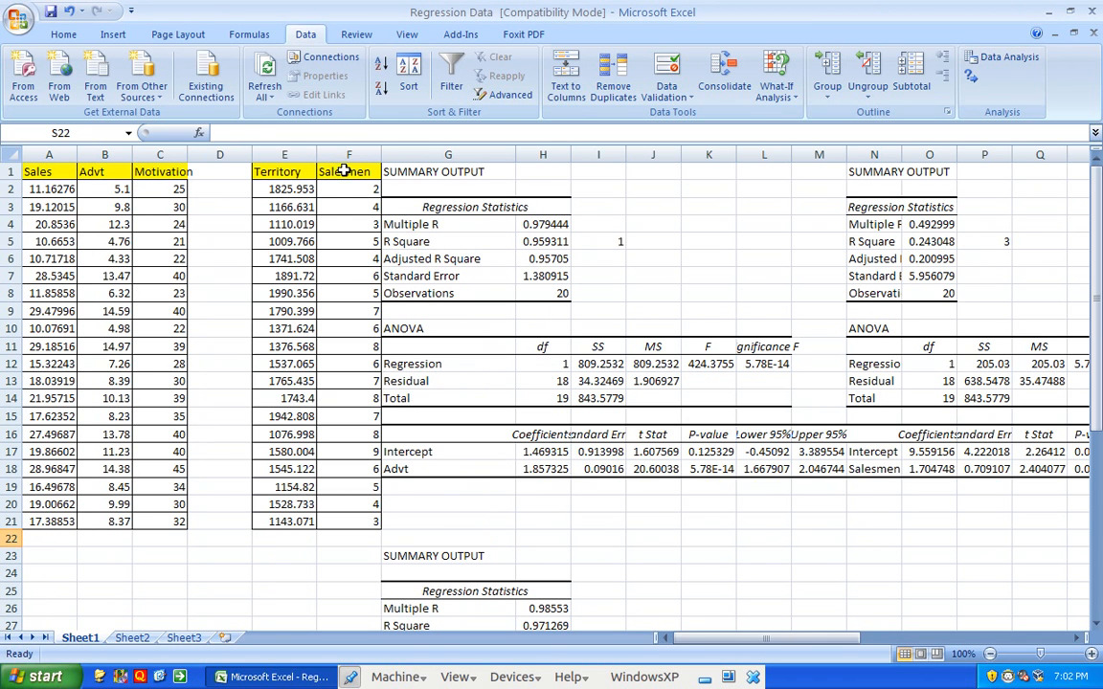
Move the Salesmen data with its header from column F to column D, directly beside Motivation.
left_click(343, 172)
key("ctrl+shift+Down")
key("ctrl+x")
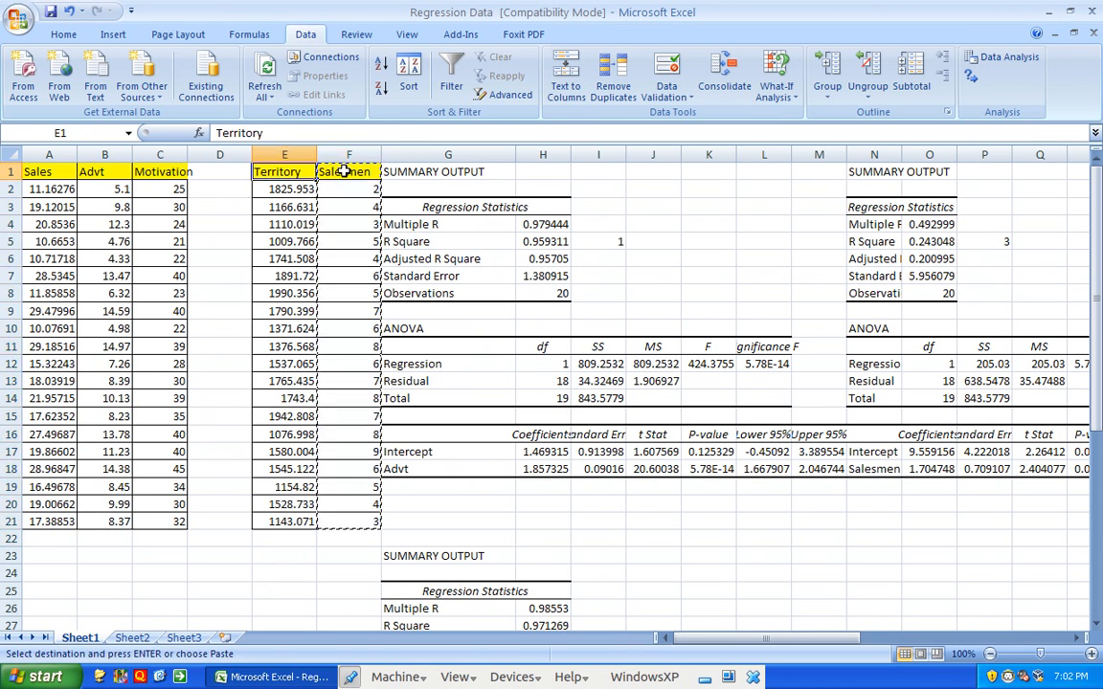
key("Left")
key("Left")
key("Return")
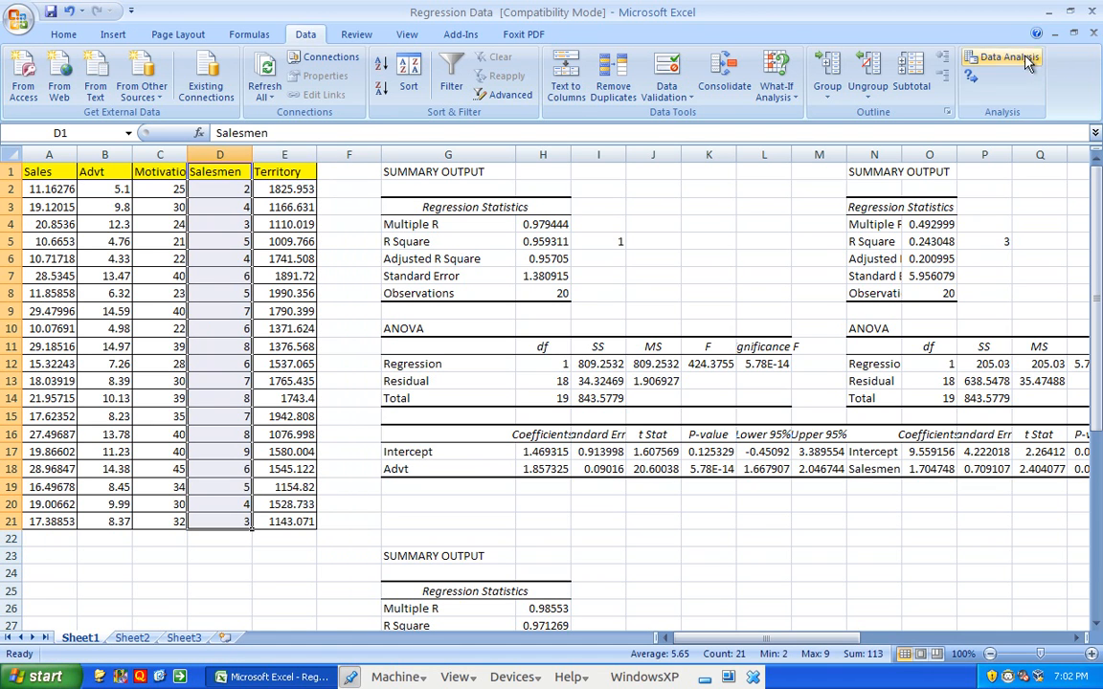
Start a new Regression analysis of Sales with the Advt, Motivation and Salesmen columns, $B$1:$D$21, as the X range.
left_click(1003, 60)
left_click(793, 423)
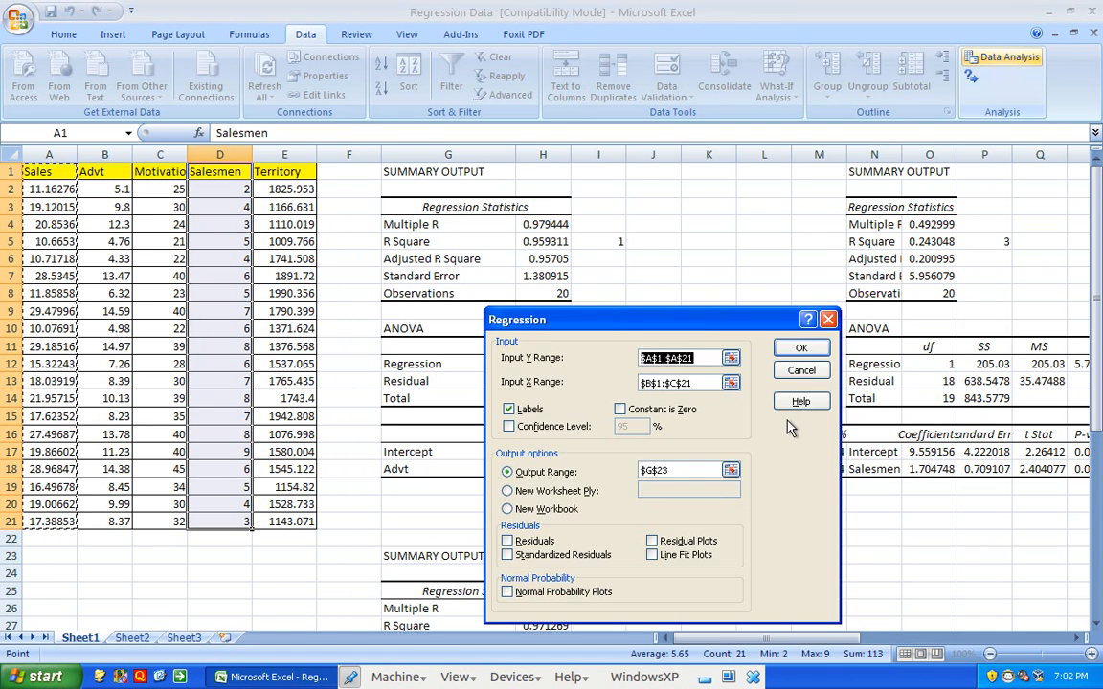
left_click(731, 382)
left_click(220, 518)
left_click_drag(219, 518, 115, 155)
key("Return")
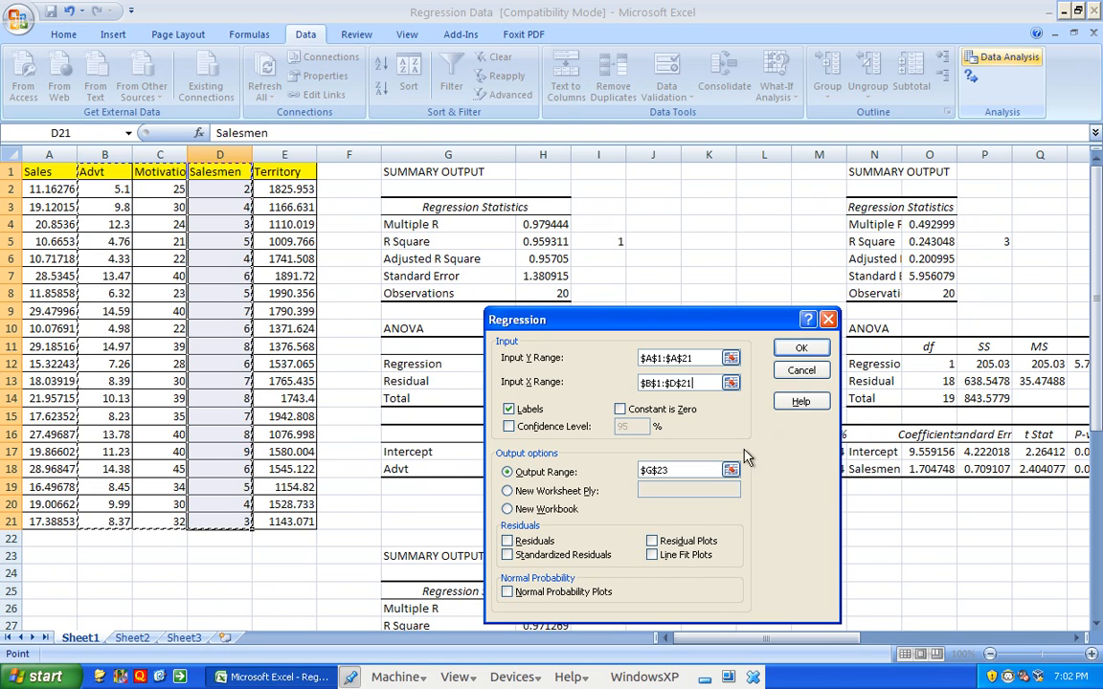
Set the regression's output range to cell N23, below the Salesmen output, and run it, allowing existing data to be overwritten.
left_click(731, 470)
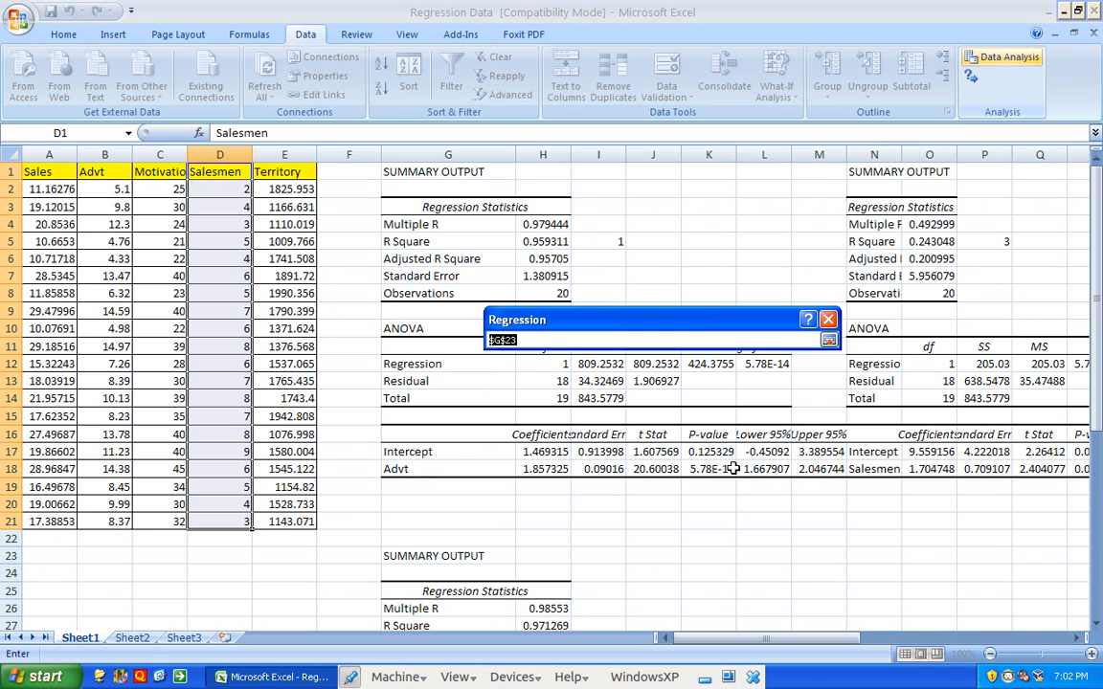
left_click(879, 553)
key("Return")
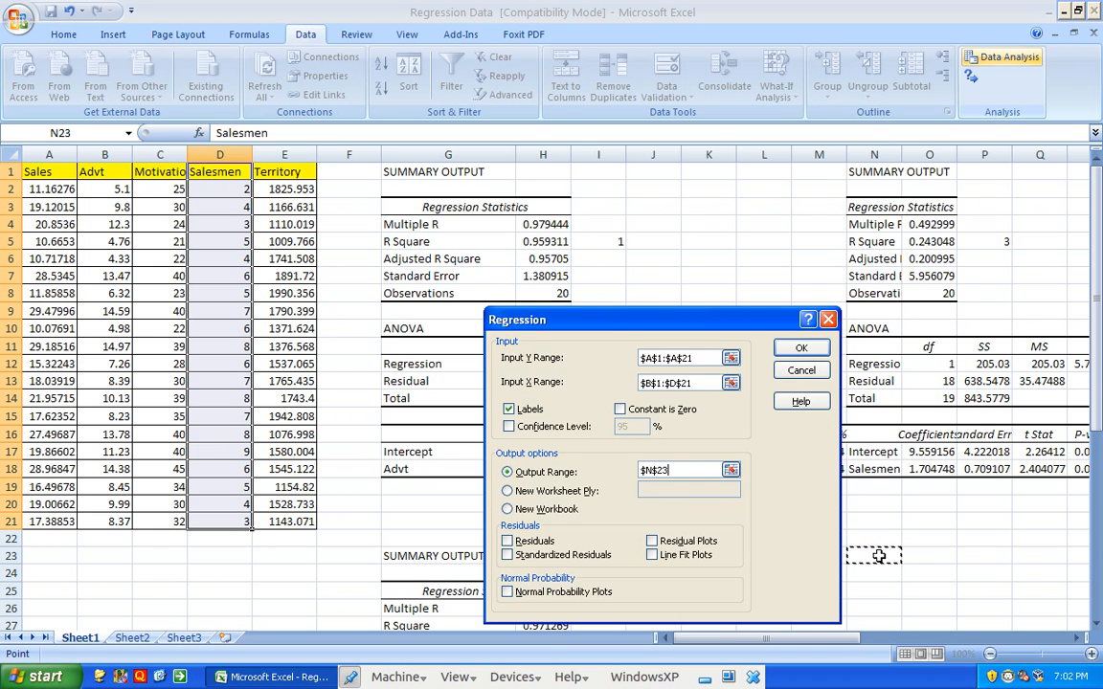
left_click(799, 349)
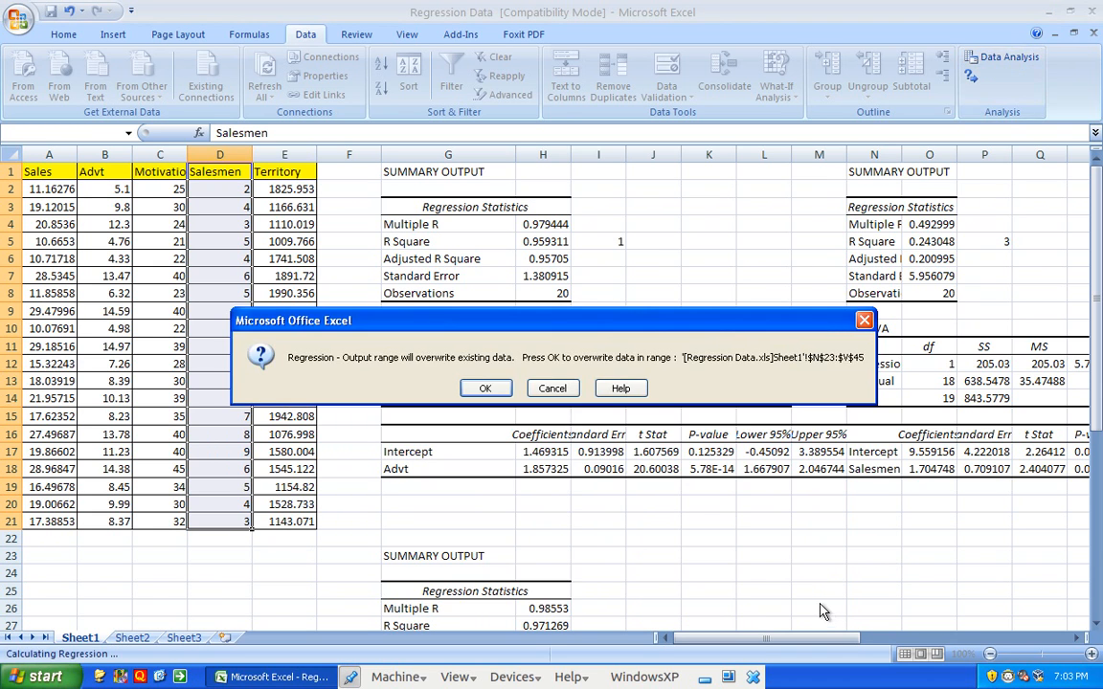
left_click(488, 387)
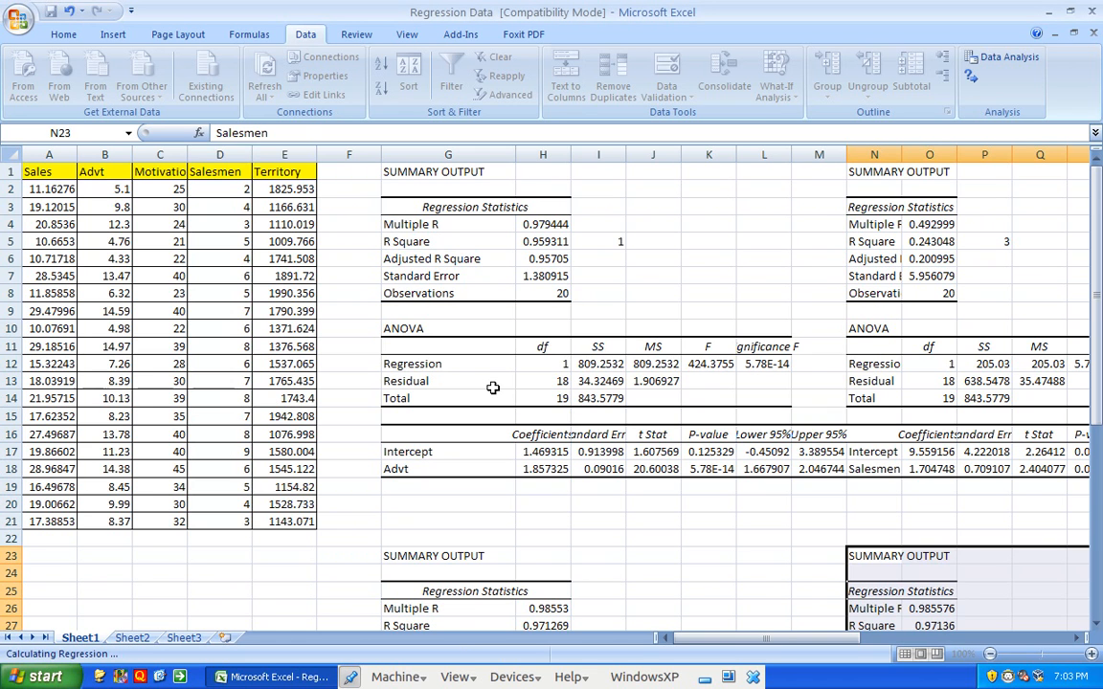
Compare the R Square and Adjusted R Square of the three-predictor regression with those of the Advt and Motivation regression.
key("Down")
key("Down")
key("Down")
key("Down")
key("Down")
key("Down")
key("Down")
key("Down")
key("Down")
key("Down")
key("Down")
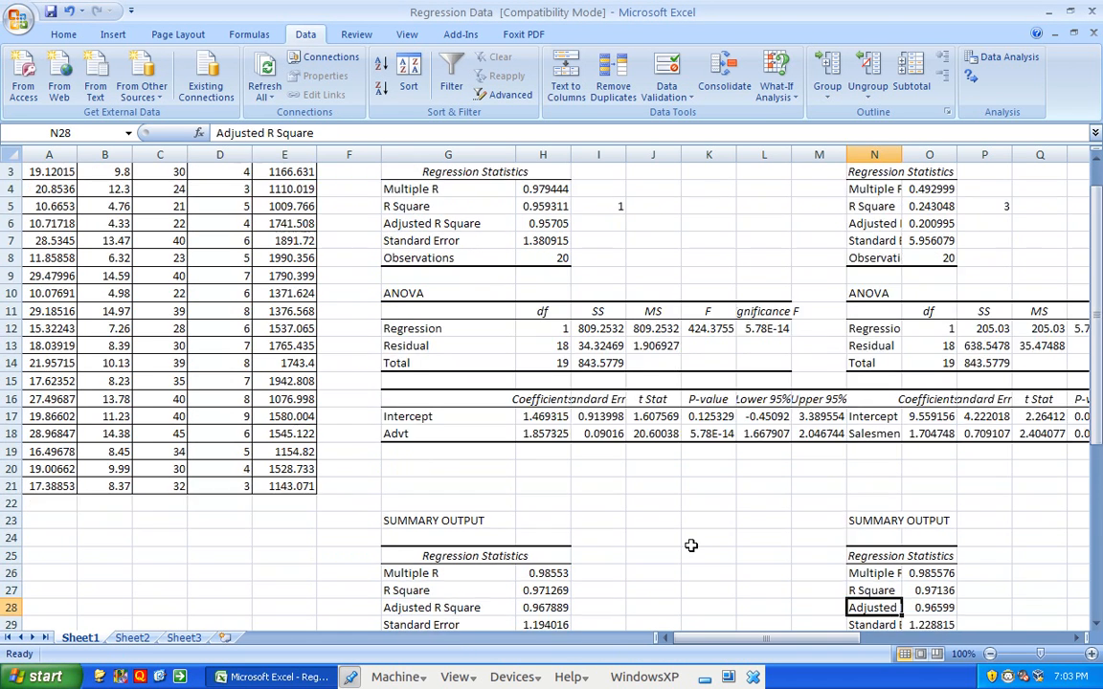
key("Down")
key("Down")
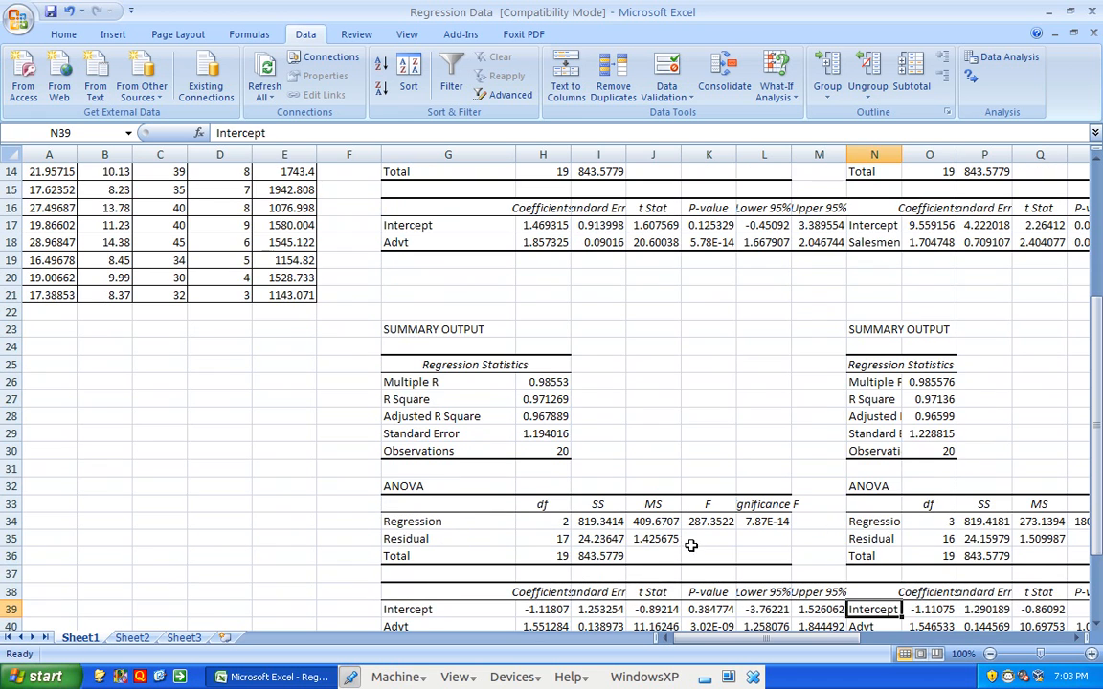
left_click(933, 399)
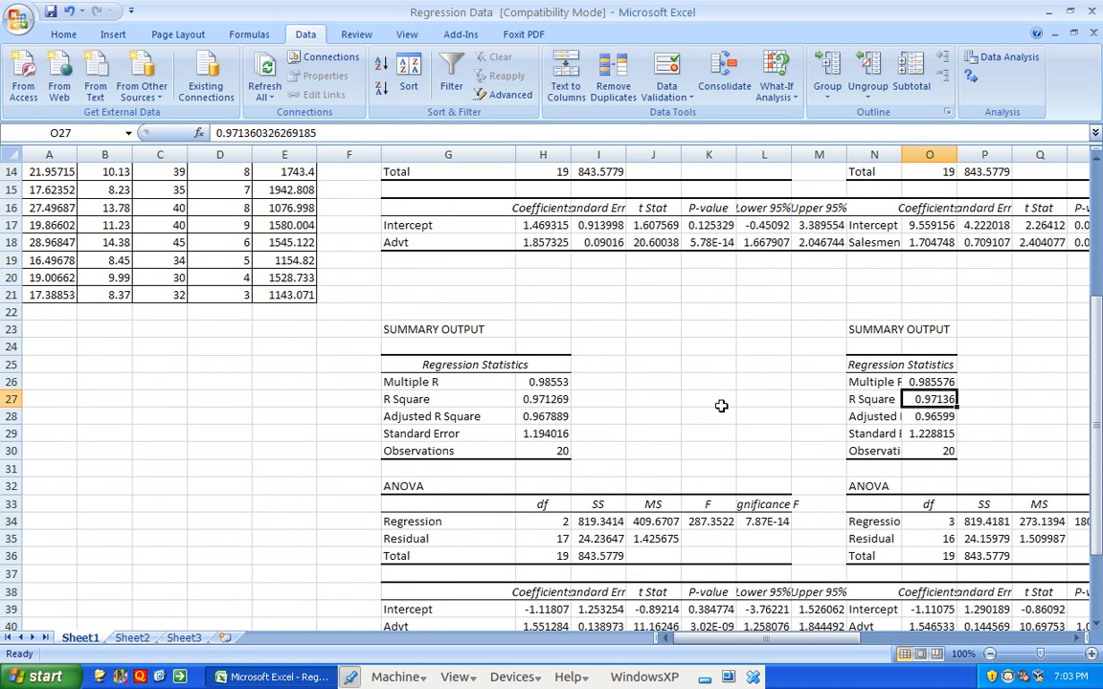
left_click(548, 400)
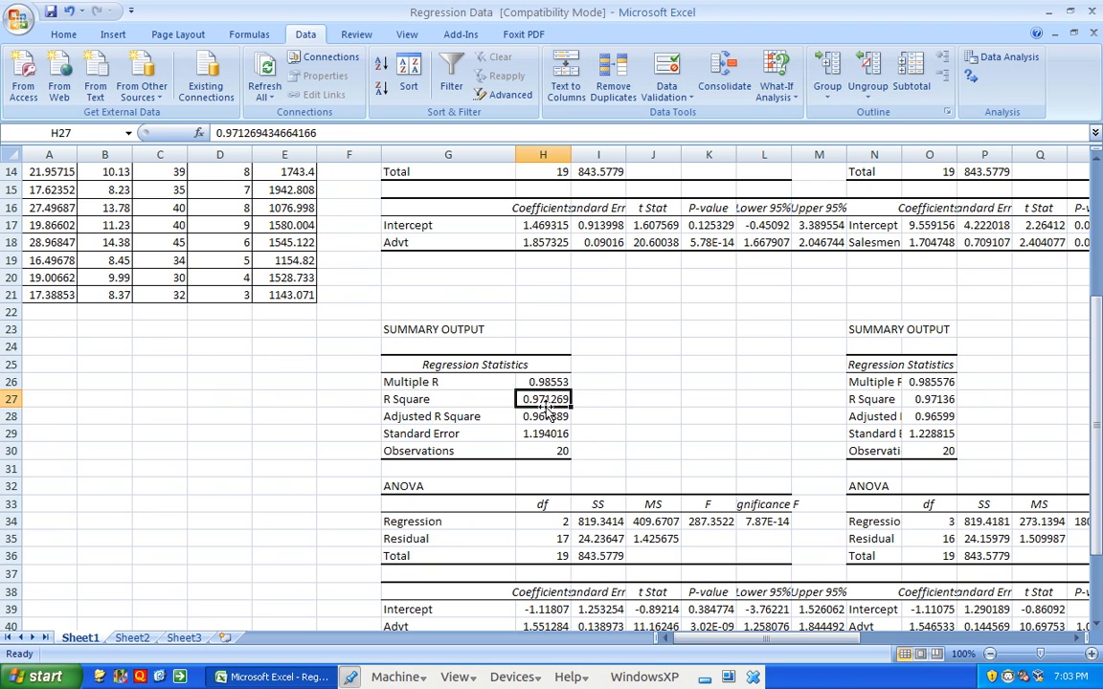
left_click(543, 418)
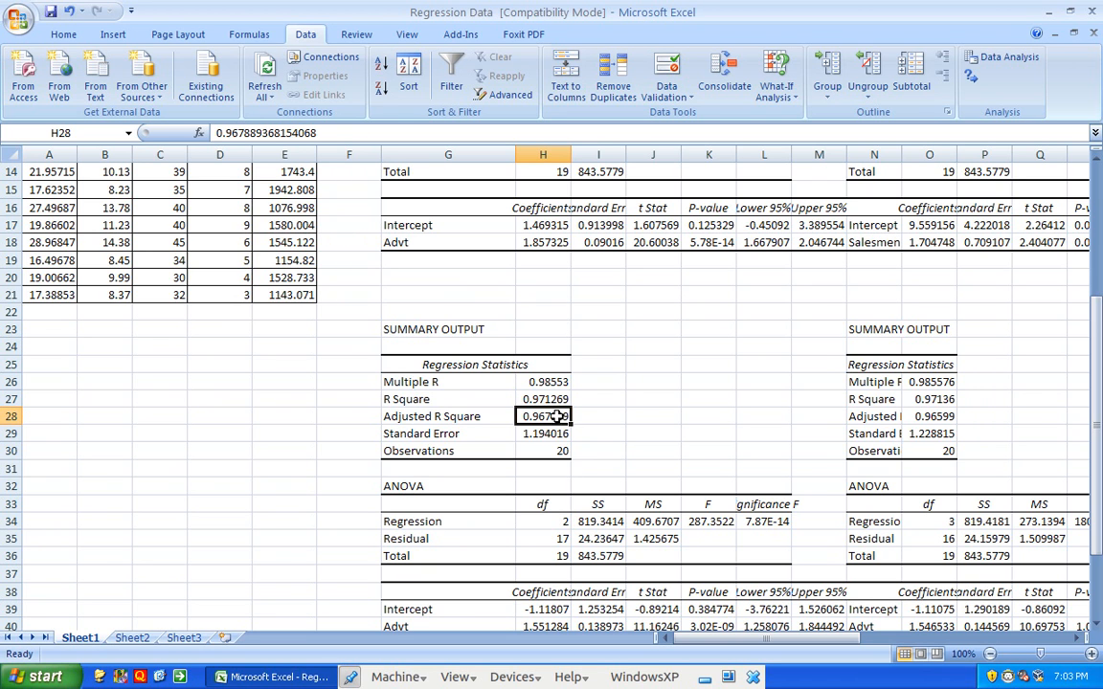
left_click(926, 417)
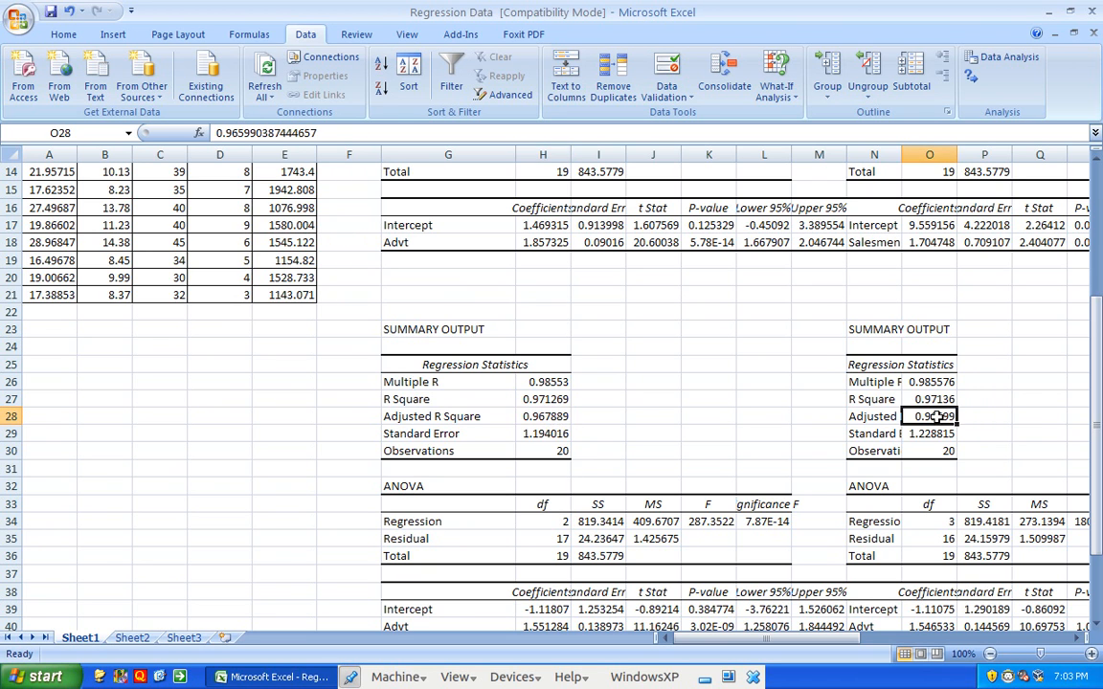
left_click(716, 422)
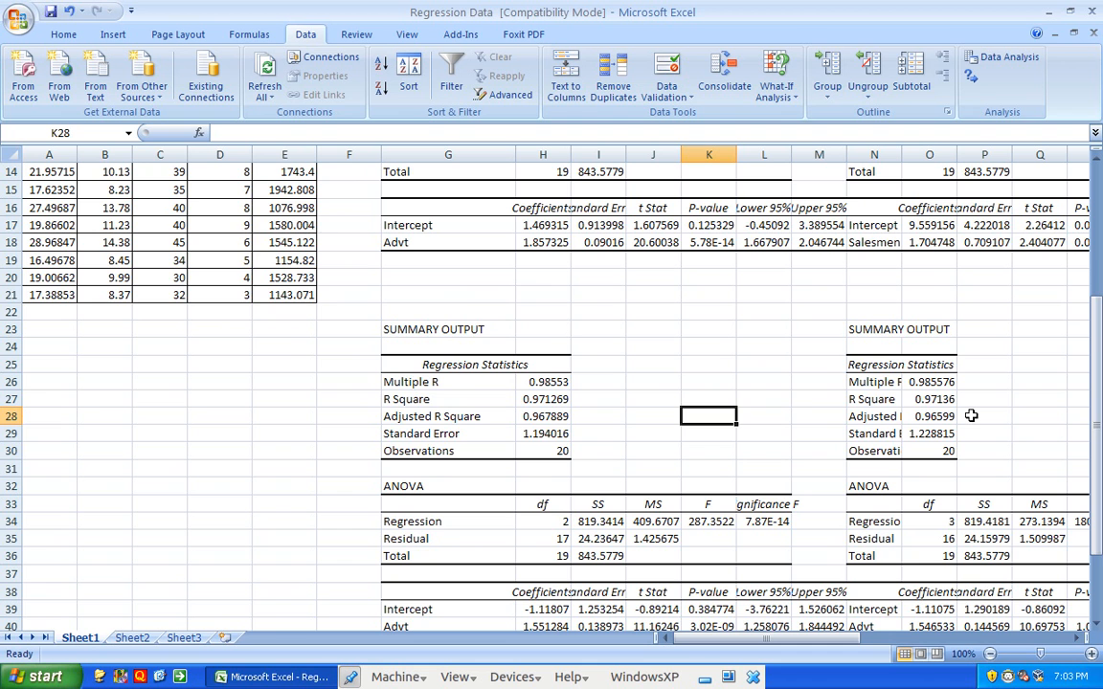
scroll(971, 415, "down", 3)
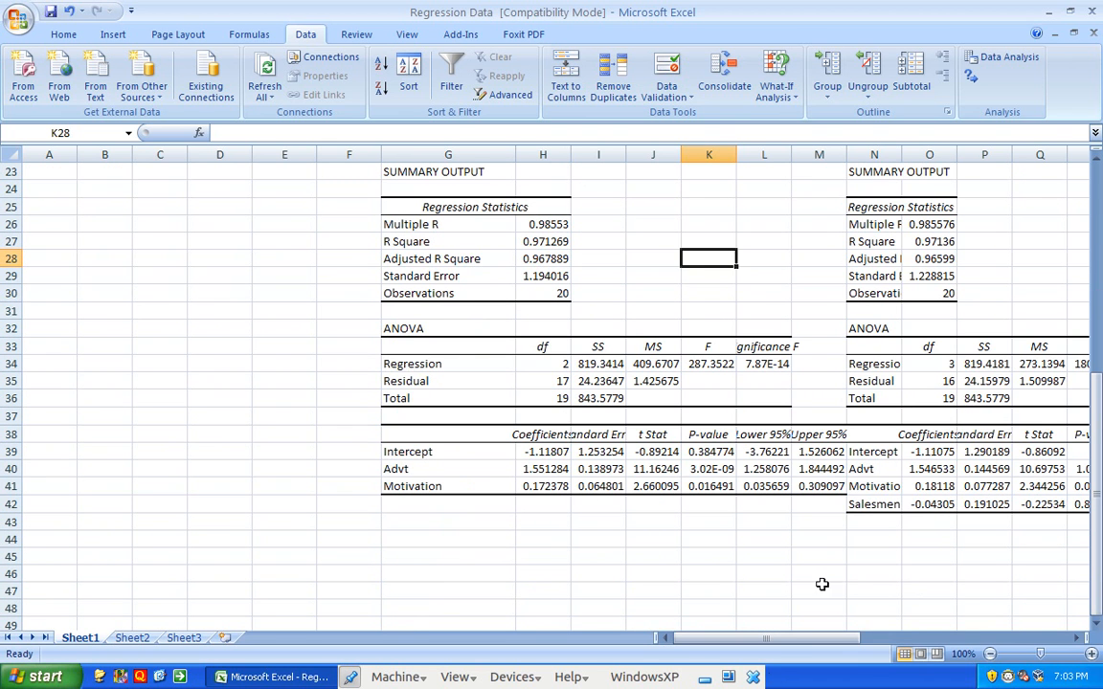
Check the three-predictor regression's P-values and compare its Adjusted R Square with that of the Advt and Motivation regression.
left_click_drag(772, 644, 863, 645)
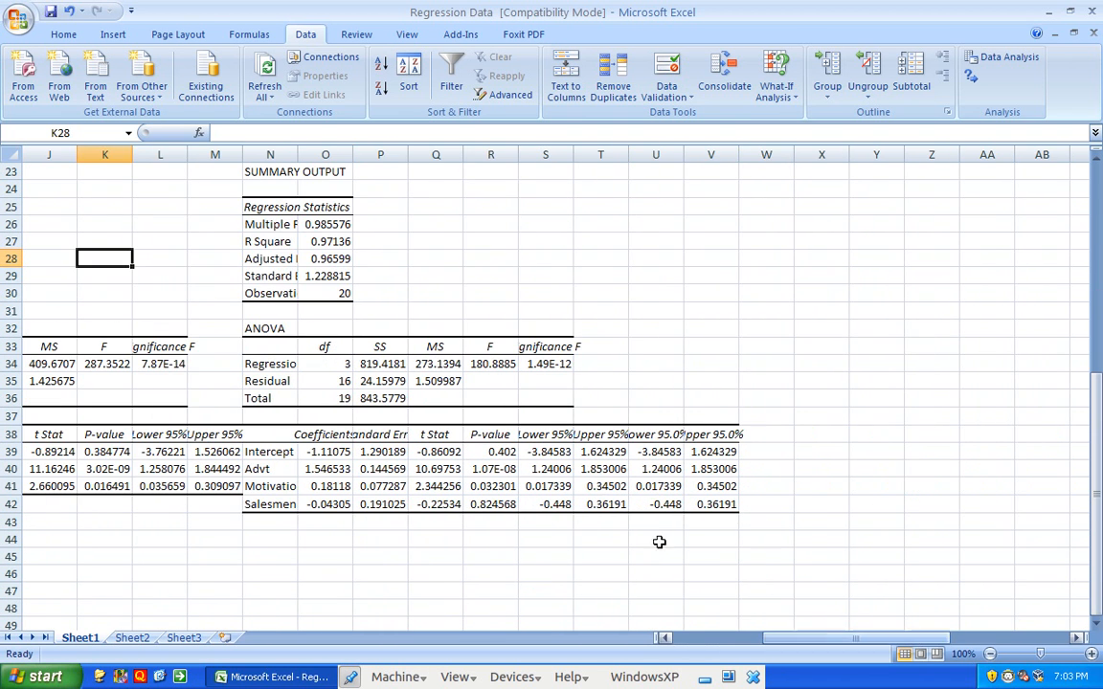
left_click(498, 470)
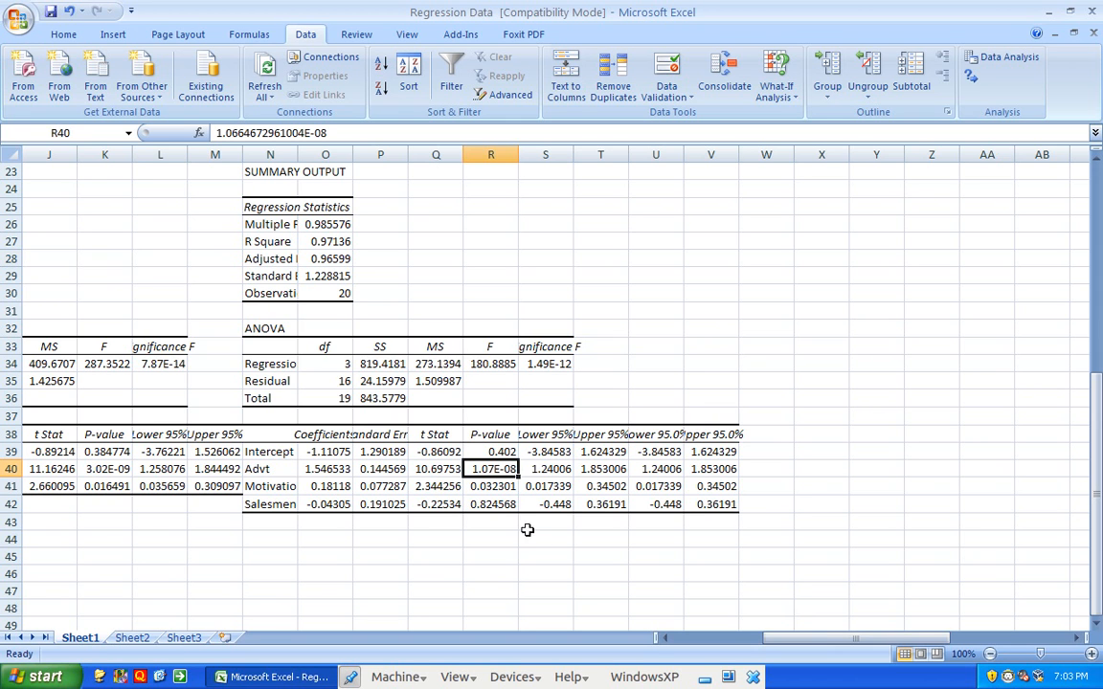
left_click(499, 487)
left_click(499, 508)
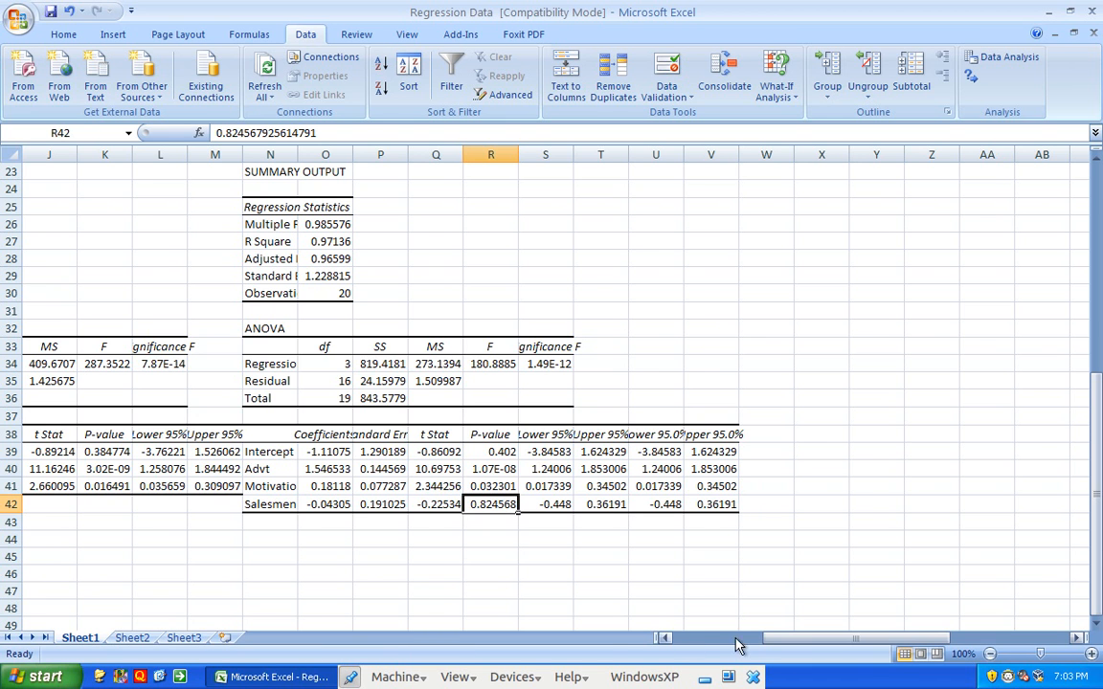
left_click_drag(794, 639, 753, 643)
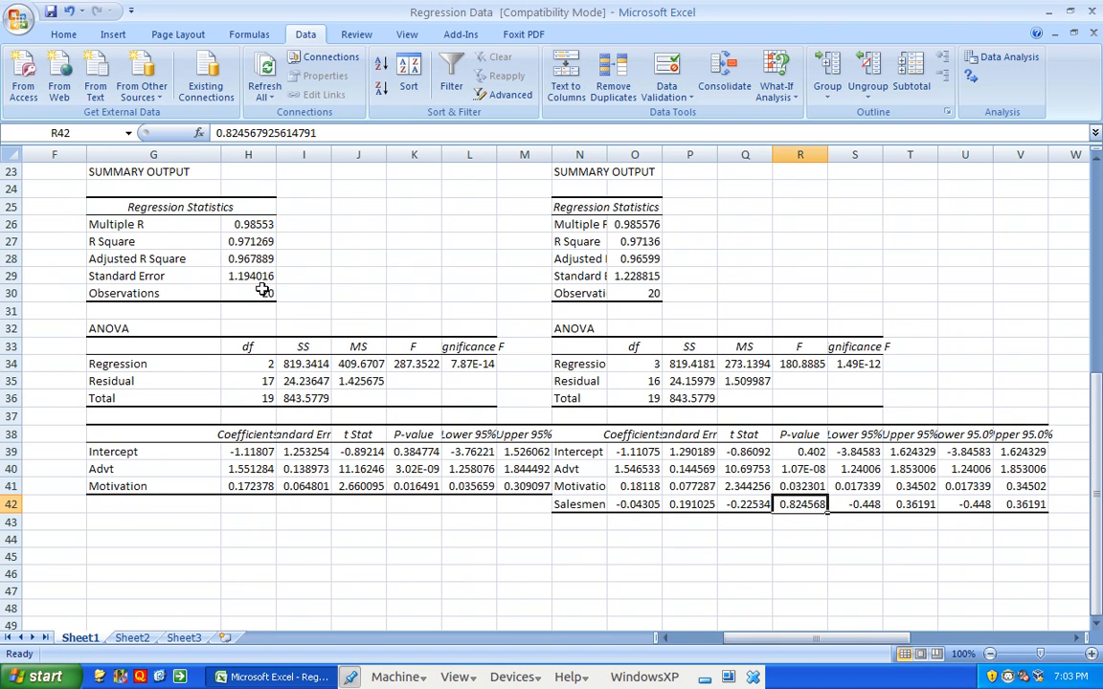
left_click(244, 259)
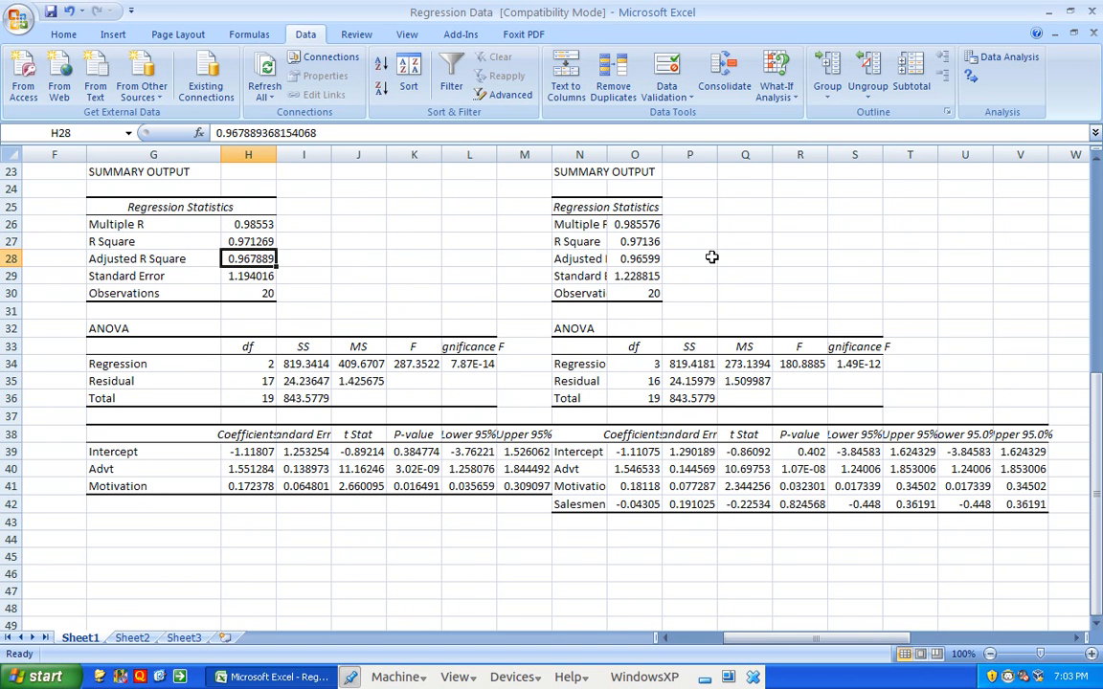
left_click(651, 259)
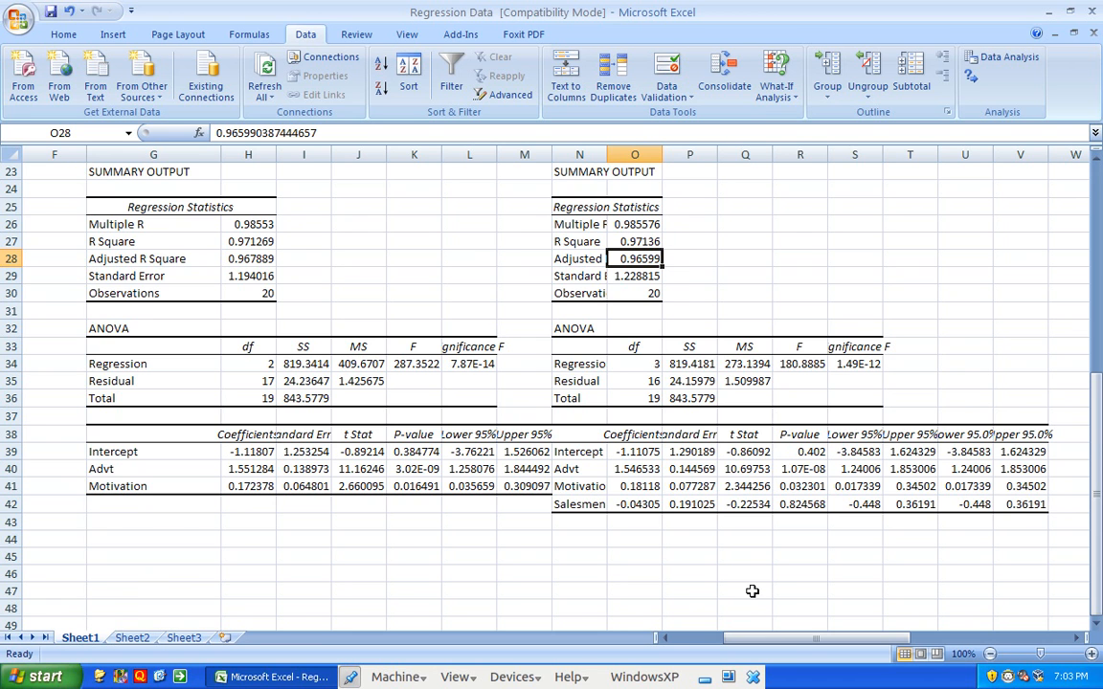
Start a new Regression analysis of Sales with the Advt, Motivation, Salesmen and Territory columns, $B$1:$E$21, as the X range.
left_click_drag(813, 638, 881, 638)
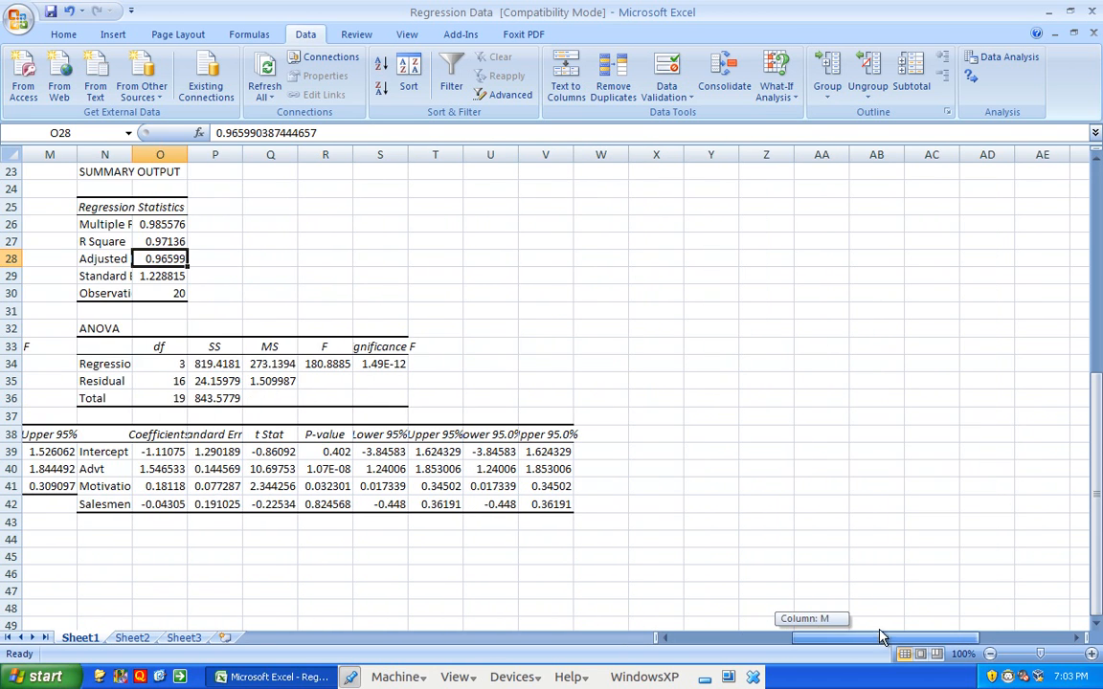
left_click(1014, 60)
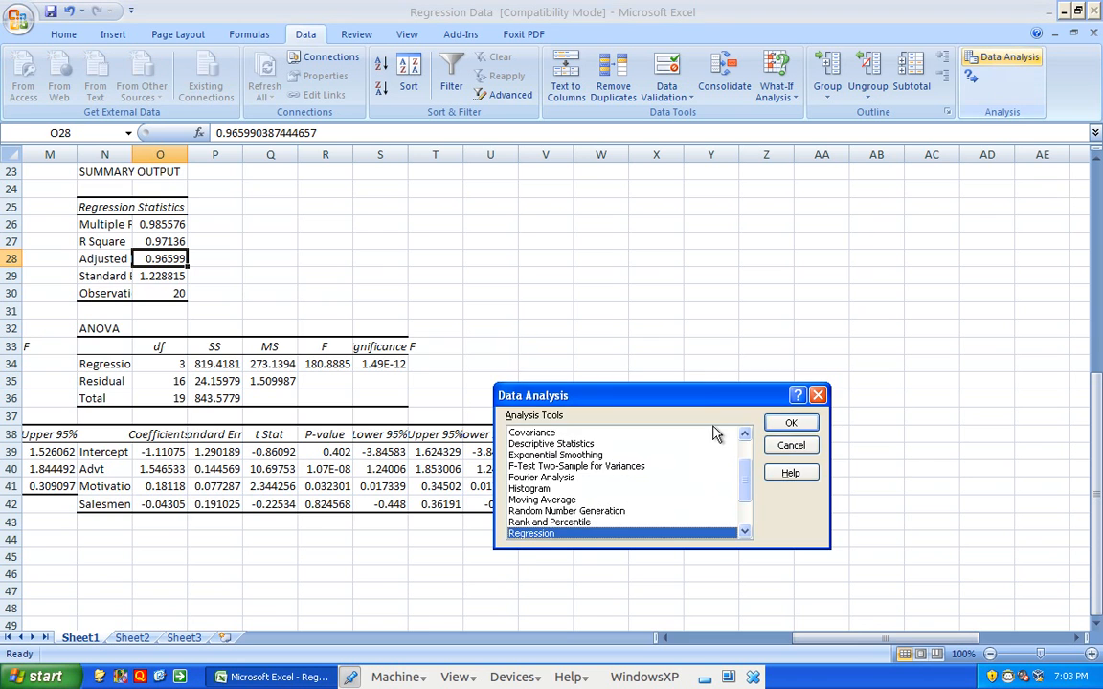
left_click(788, 423)
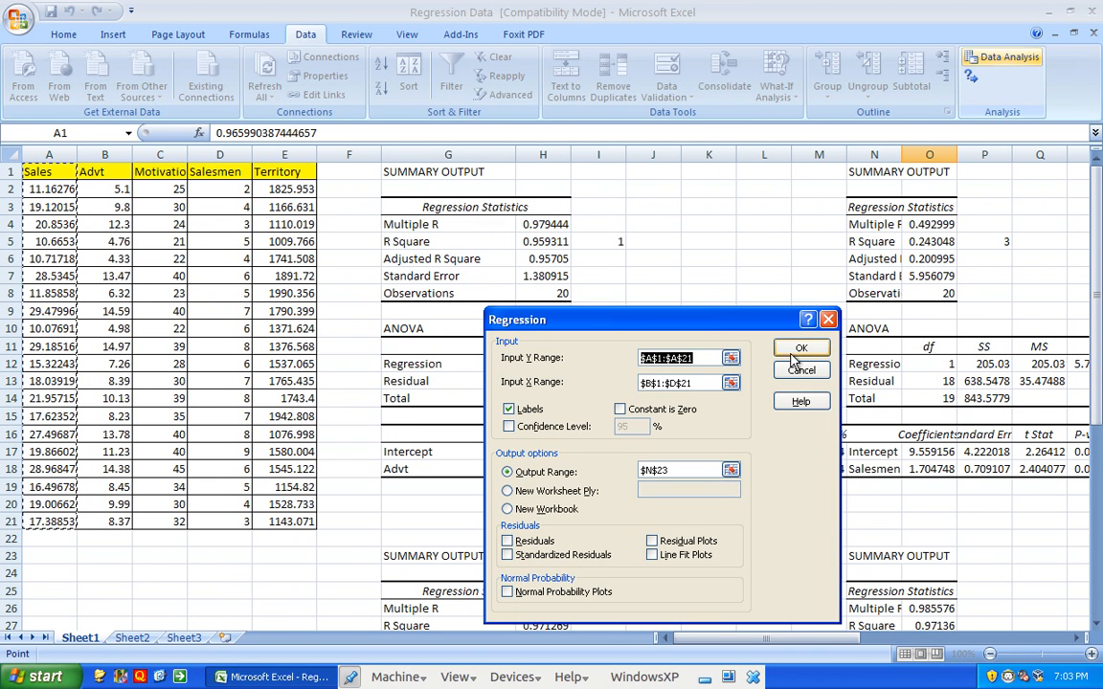
left_click(730, 383)
left_click_drag(287, 520, 111, 172)
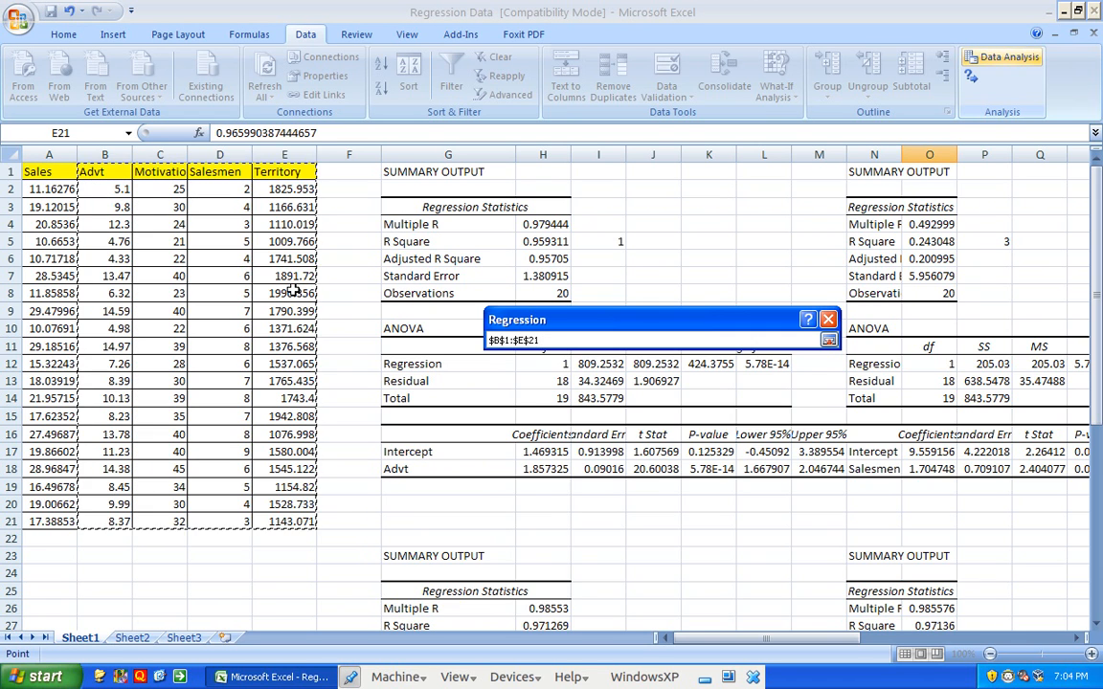
key("Return")
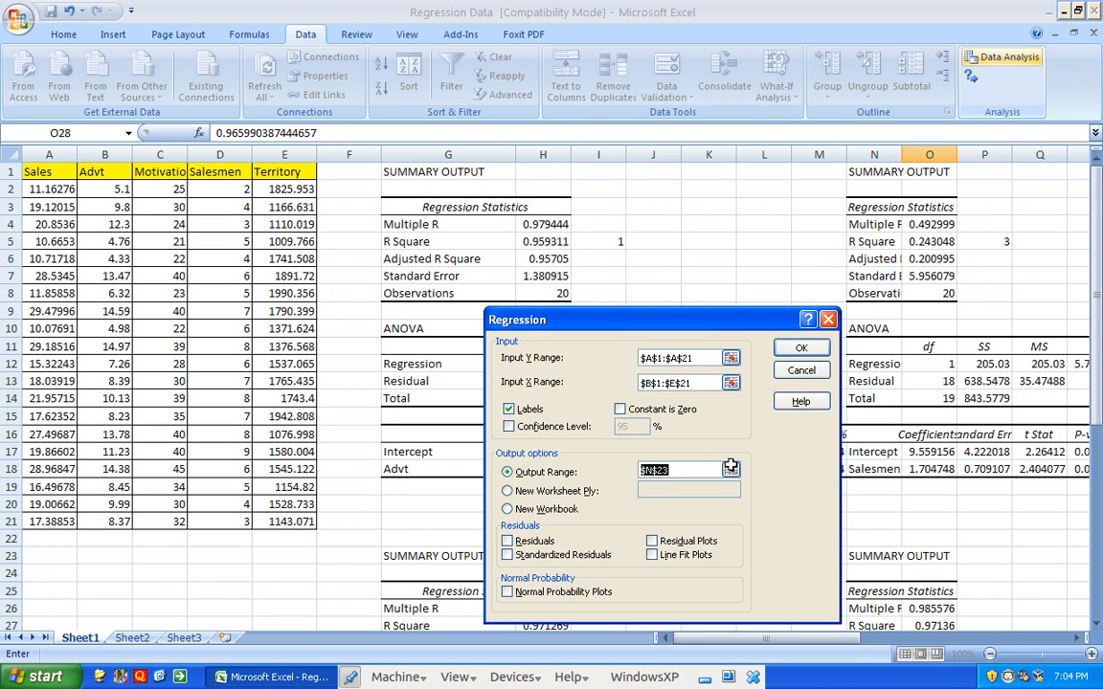
Set the regression's output range to cell V23, below the Motivation output, and run it, allowing existing data to be overwritten.
left_click(730, 470)
left_click(929, 537)
key("Right")
key("Right")
key("Right")
key("Right")
key("Right")
key("Right")
key("Right")
key("Right")
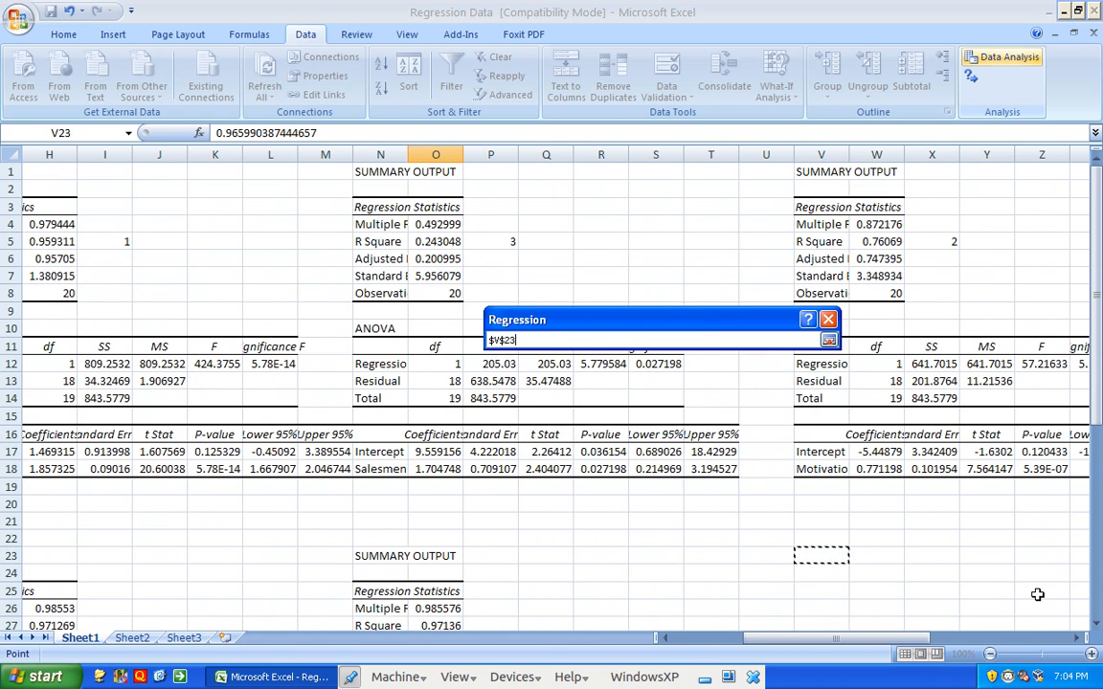
key("Return")
key("Return")
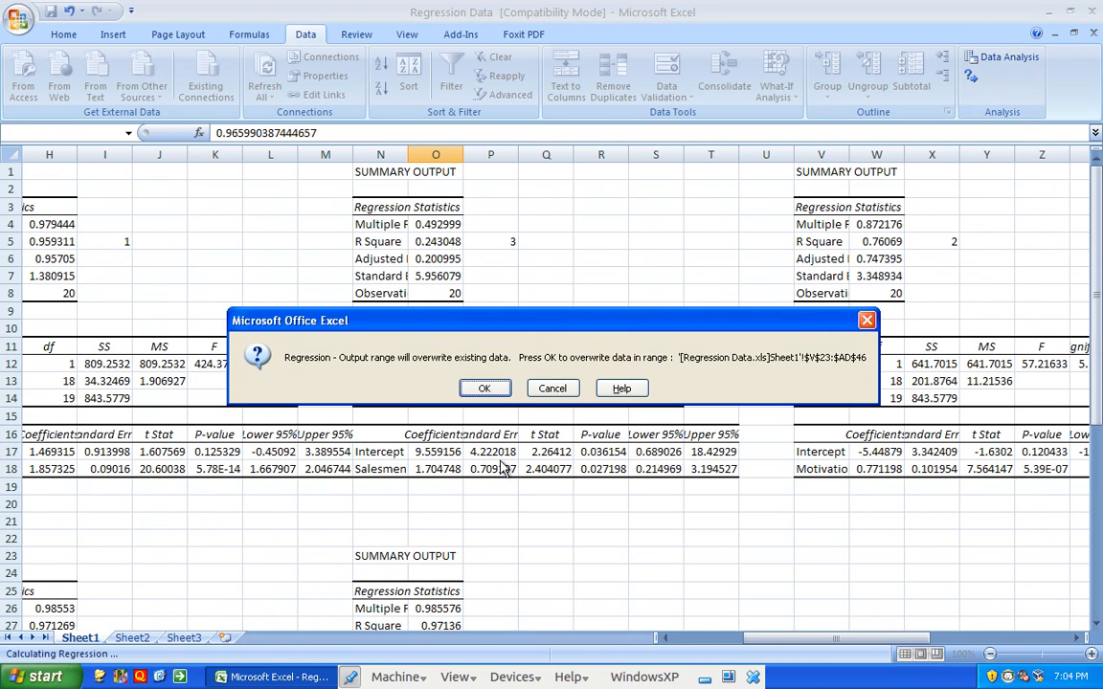
left_click(484, 388)
Compare the R Square and Adjusted R Square of the four-predictor regression with those of the three-predictor regression.
key("Down")
key("Down")
key("Down")
key("Down")
key("Down")
key("Down")
key("Down")
key("Down")
key("Down")
key("Down")
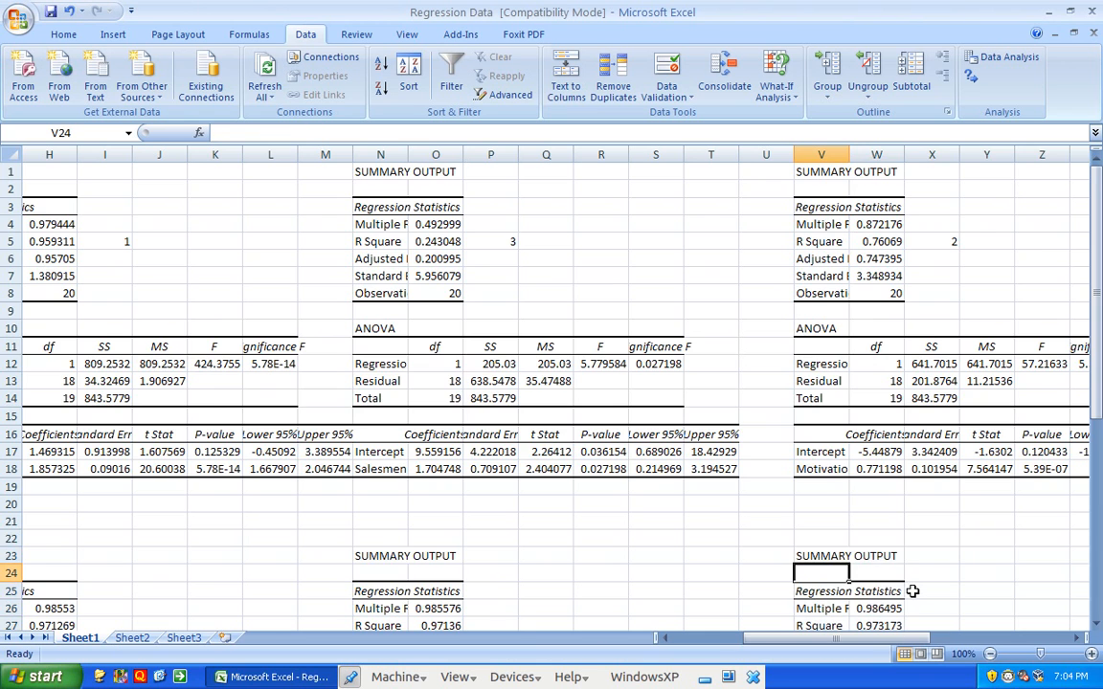
left_click(875, 510)
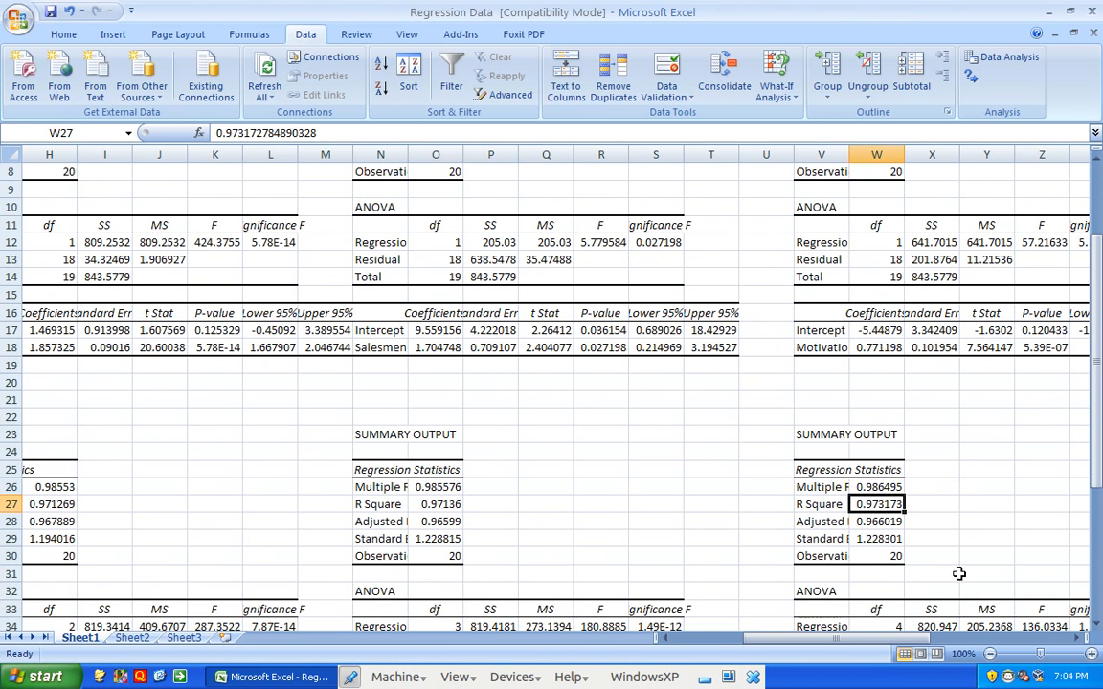
left_click(447, 505)
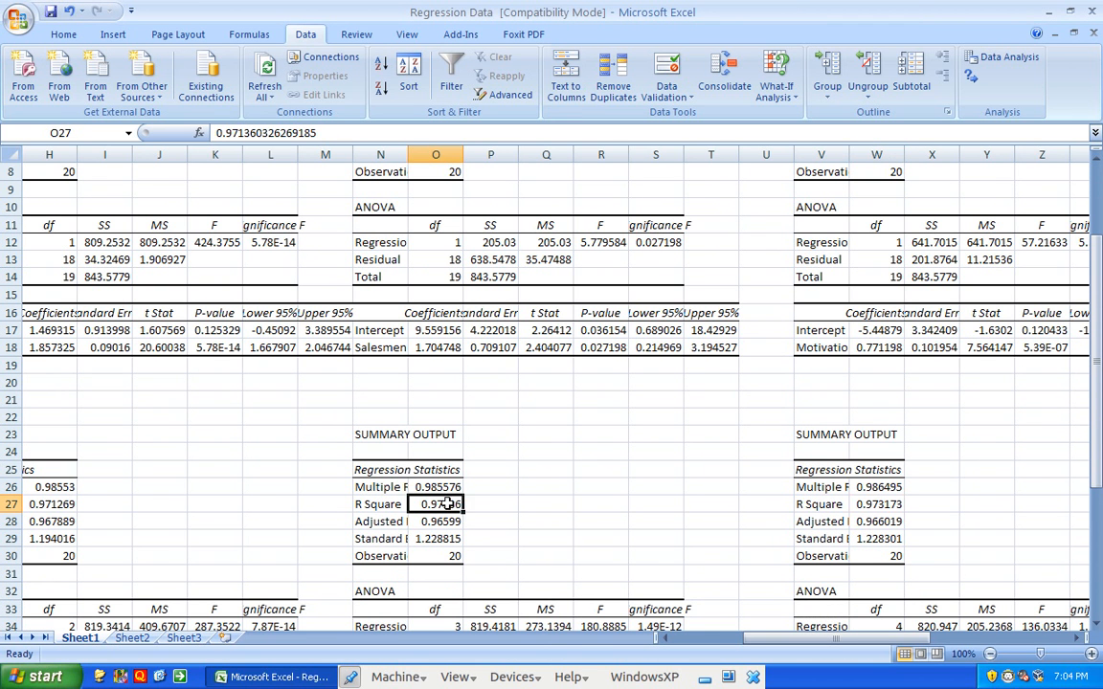
left_click(442, 521)
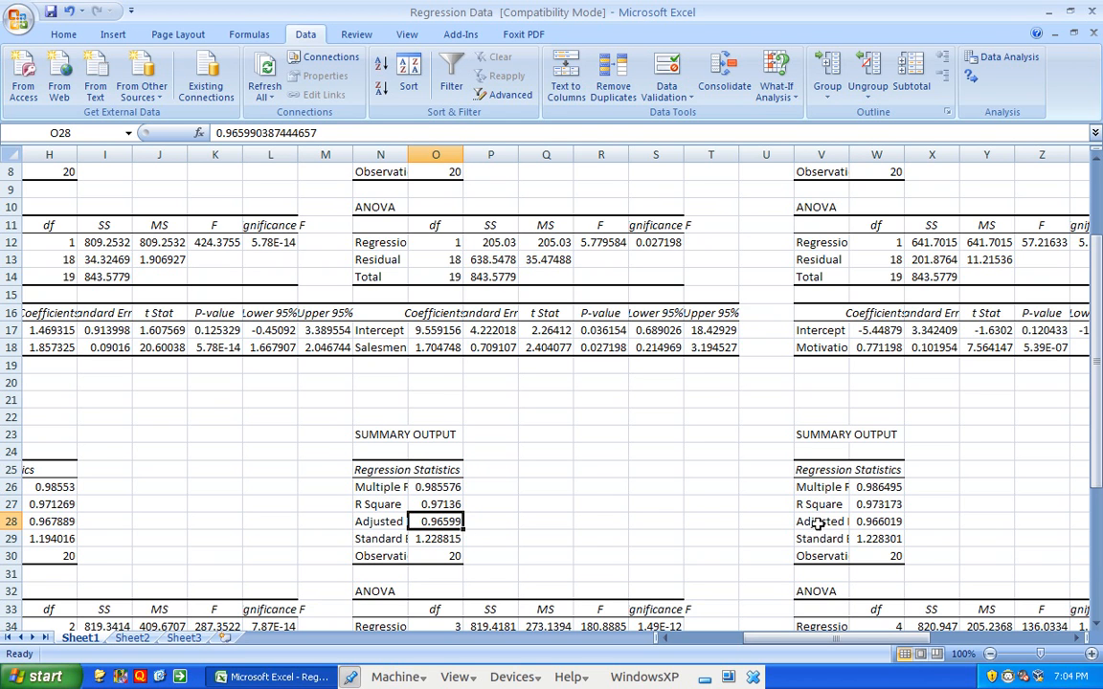
left_click(883, 521)
Examine the P-values of Territory and Salesmen in the four-predictor regression's coefficient table.
key("Down")
key("Down")
key("Down")
key("Down")
key("Down")
key("Down")
key("Down")
key("Down")
key("Down")
key("Down")
key("Down")
key("Down")
key("Down")
key("Down")
key("Down")
key("Down")
key("Down")
key("Up")
key("Up")
key("Right")
key("Right")
key("Right")
key("Right")
key("Right")
key("Left")
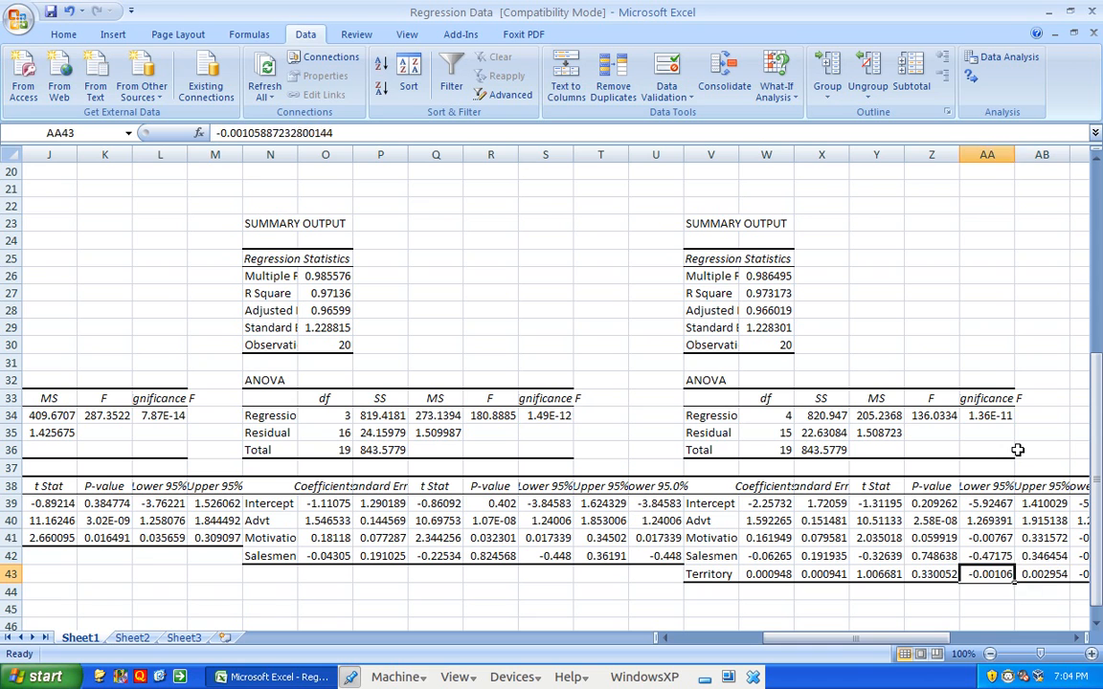
key("Left")
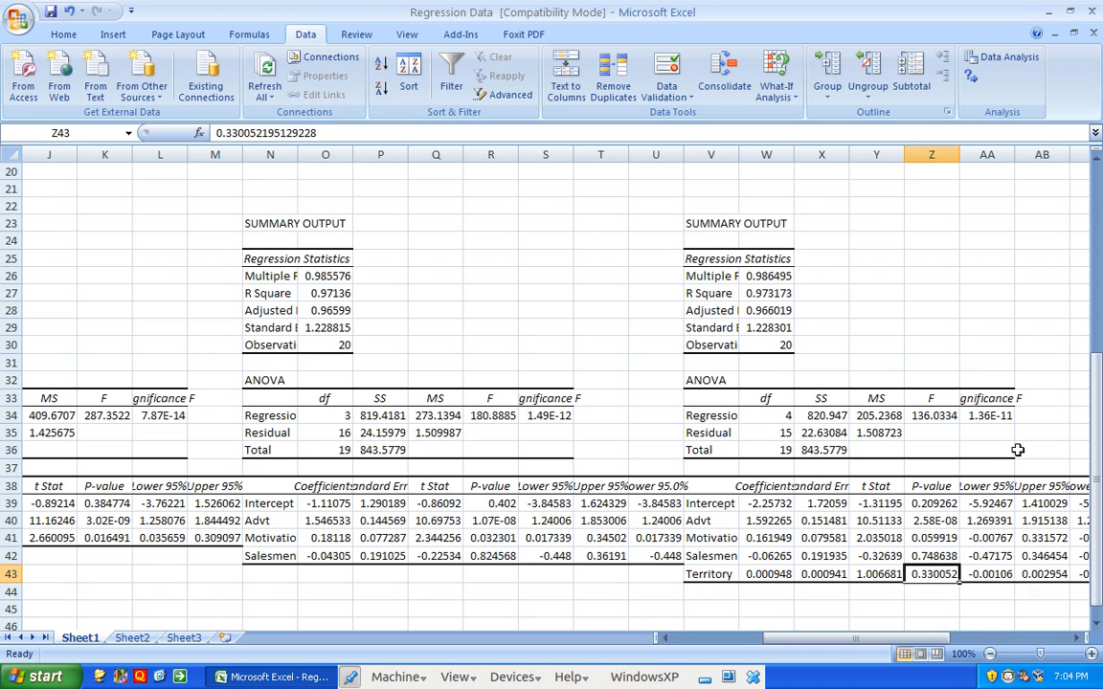
left_click(933, 556)
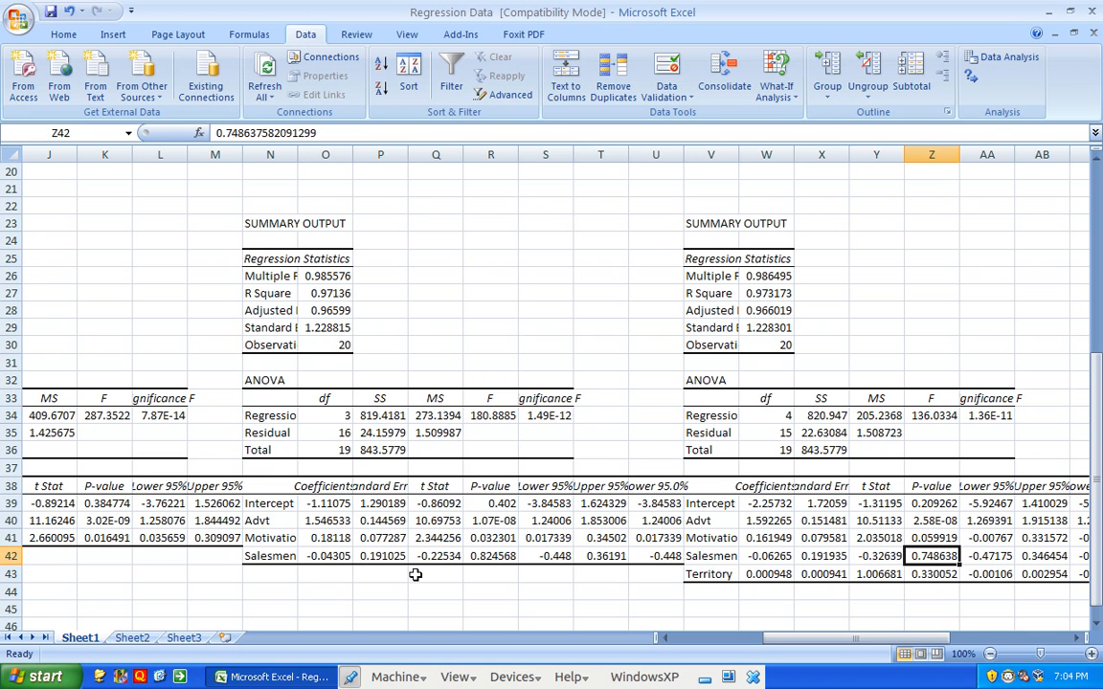
Start a Correlation analysis with the Advt, Motivation, Salesmen and Territory columns, $B$1:$E$21, as the input range.
left_click_drag(415, 574, 987, 161)
left_click(1000, 59)
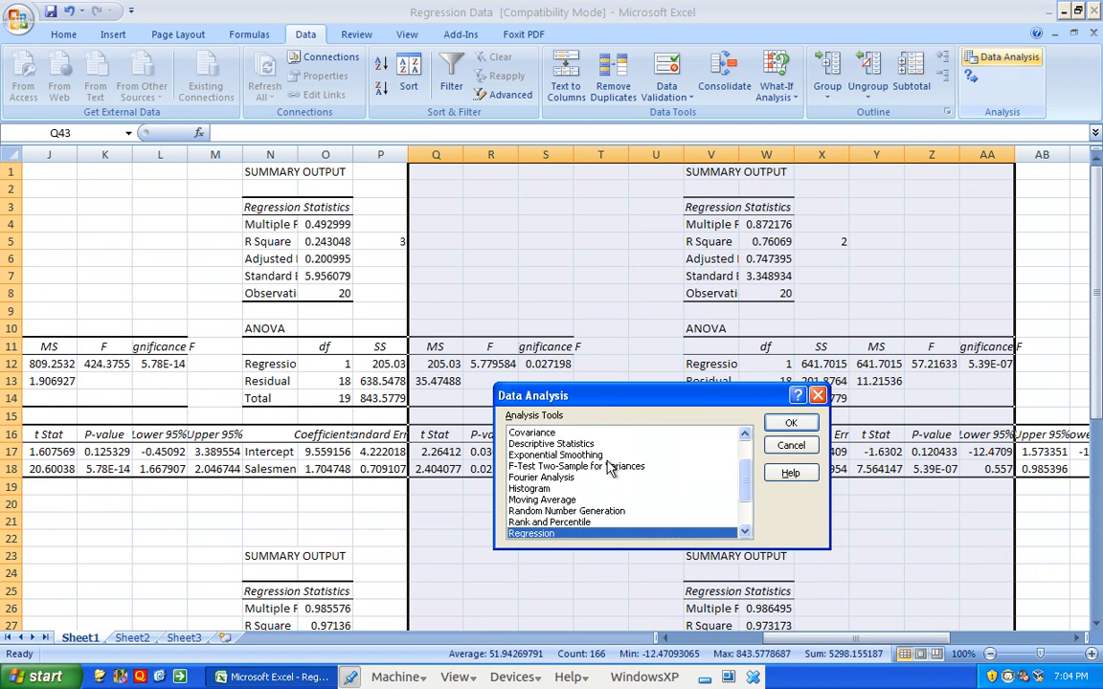
left_click(551, 434)
key("Up")
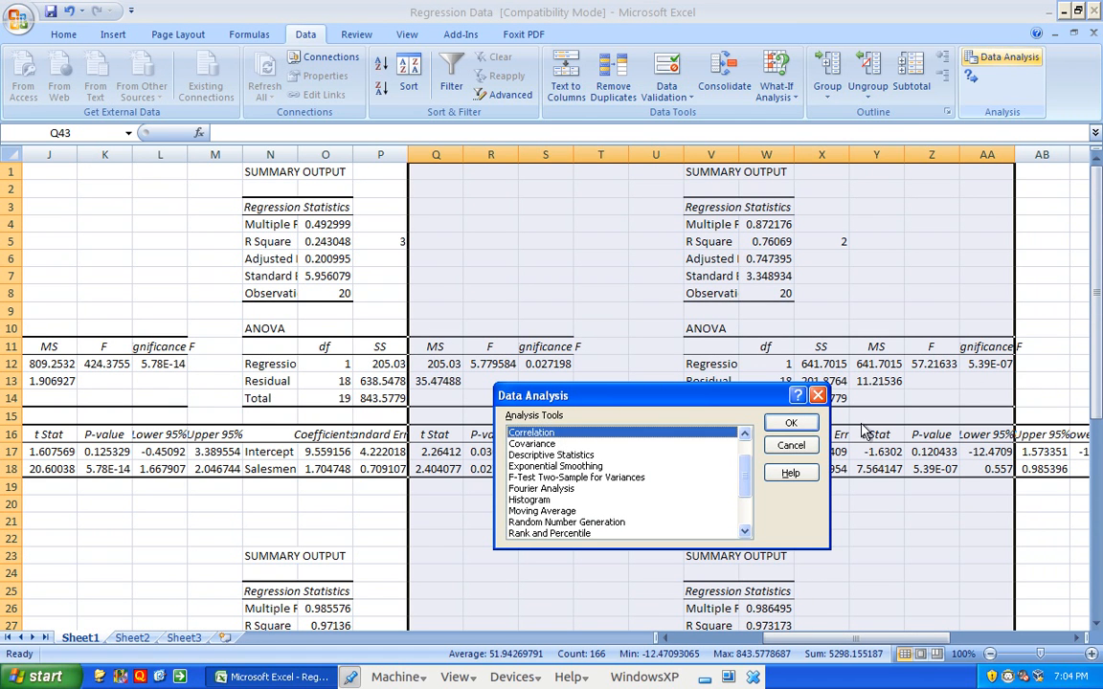
left_click(791, 423)
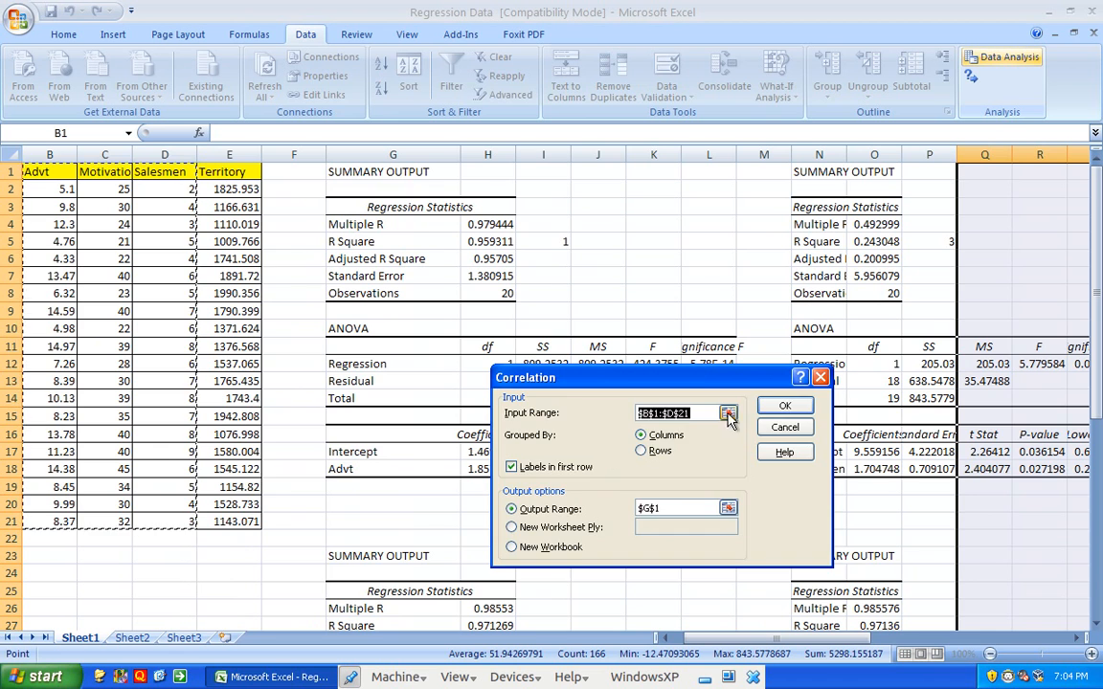
left_click(728, 412)
left_click_drag(238, 521, 50, 147)
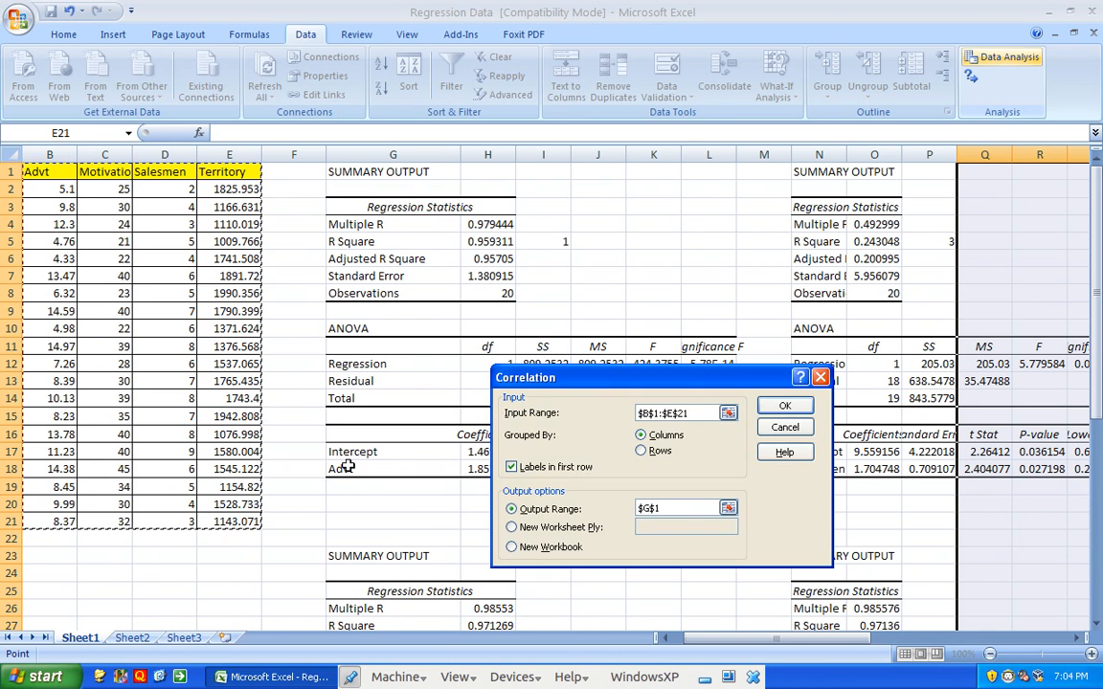
Set the correlation's output range to cell B24, below the predictor data, and run it.
left_click(729, 508)
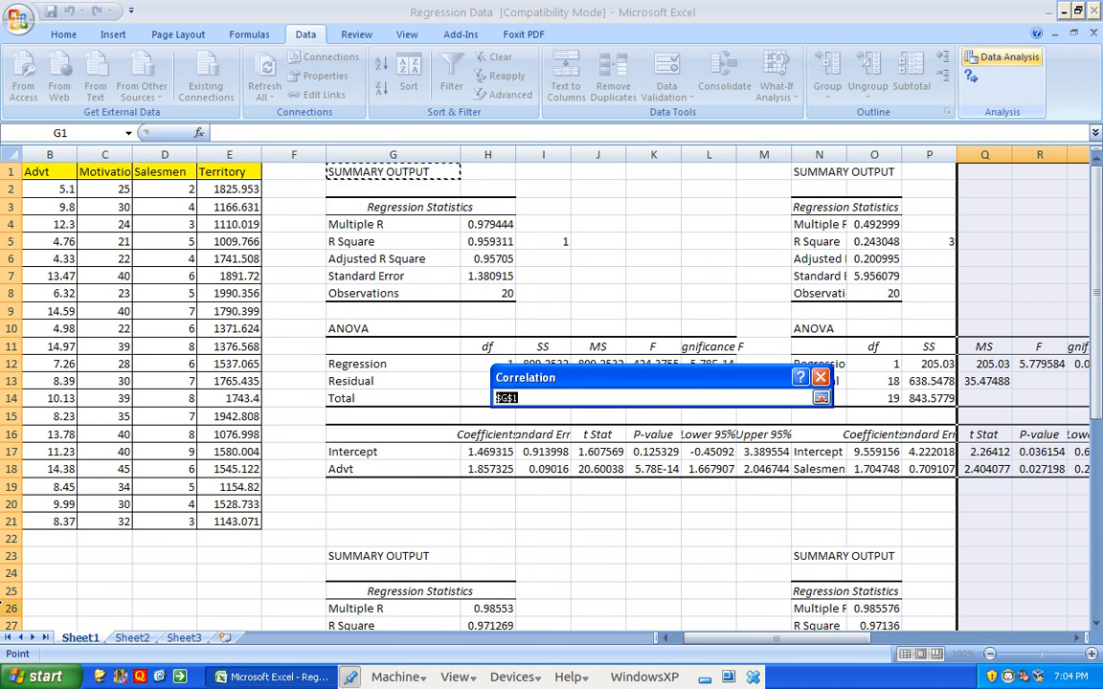
left_click(39, 573)
key("Return")
key("Return")
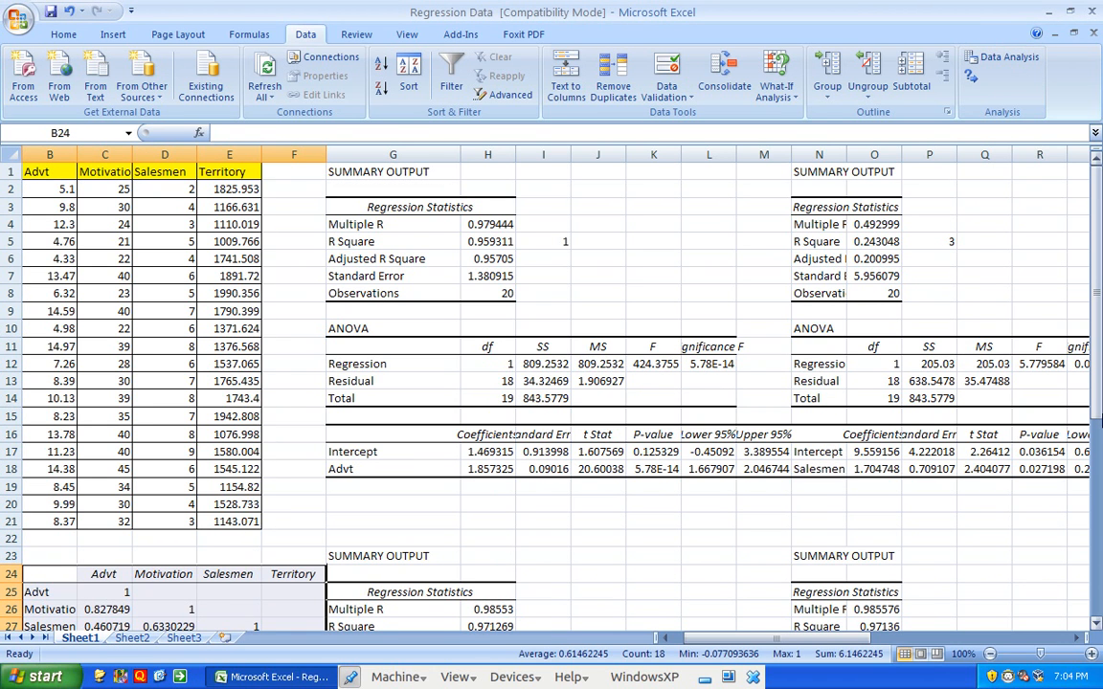
Examine the correlation matrix for the coefficients between each pair of predictors, especially Advt with Motivation.
scroll(1097, 410, "down", 2)
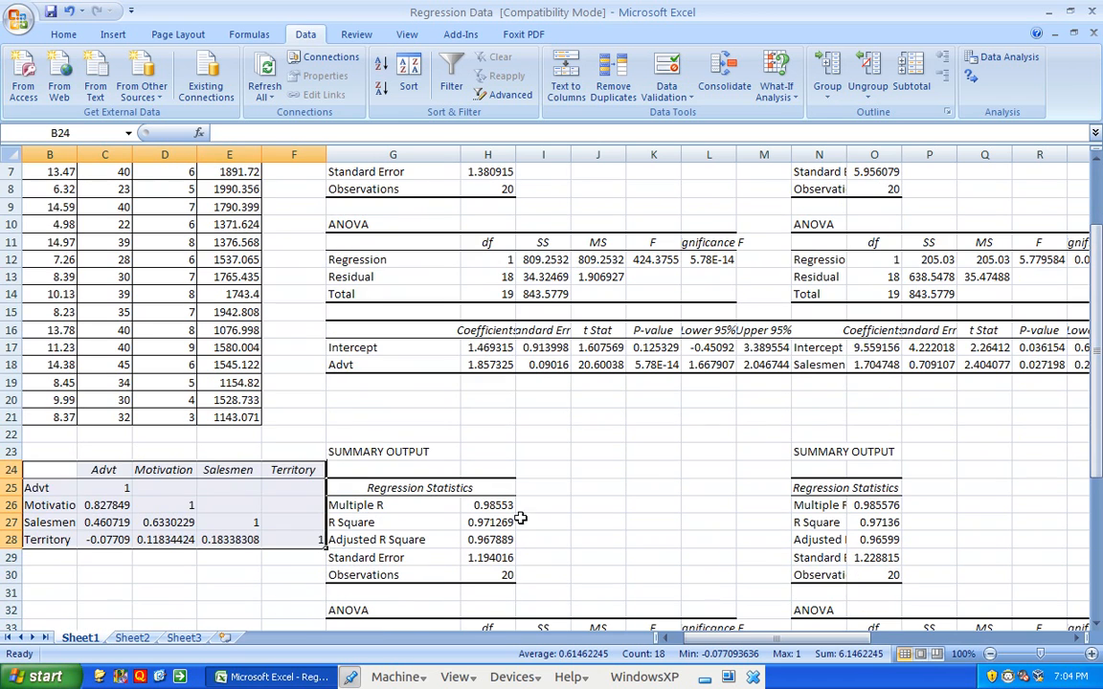
left_click(127, 506)
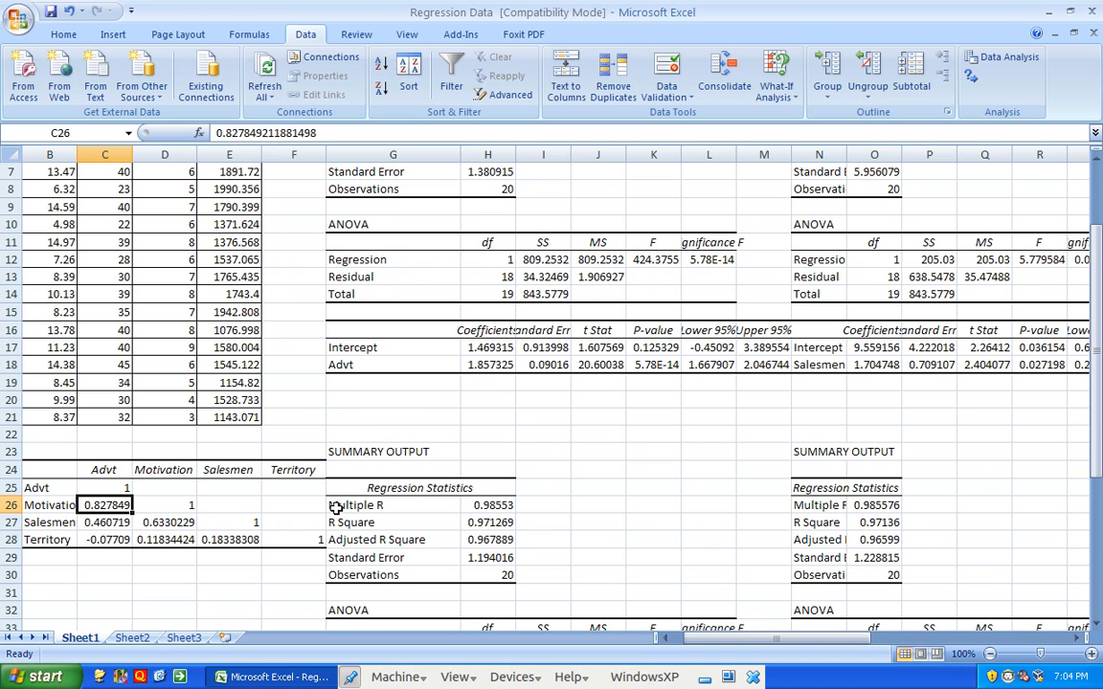
key("Down")
key("Right")
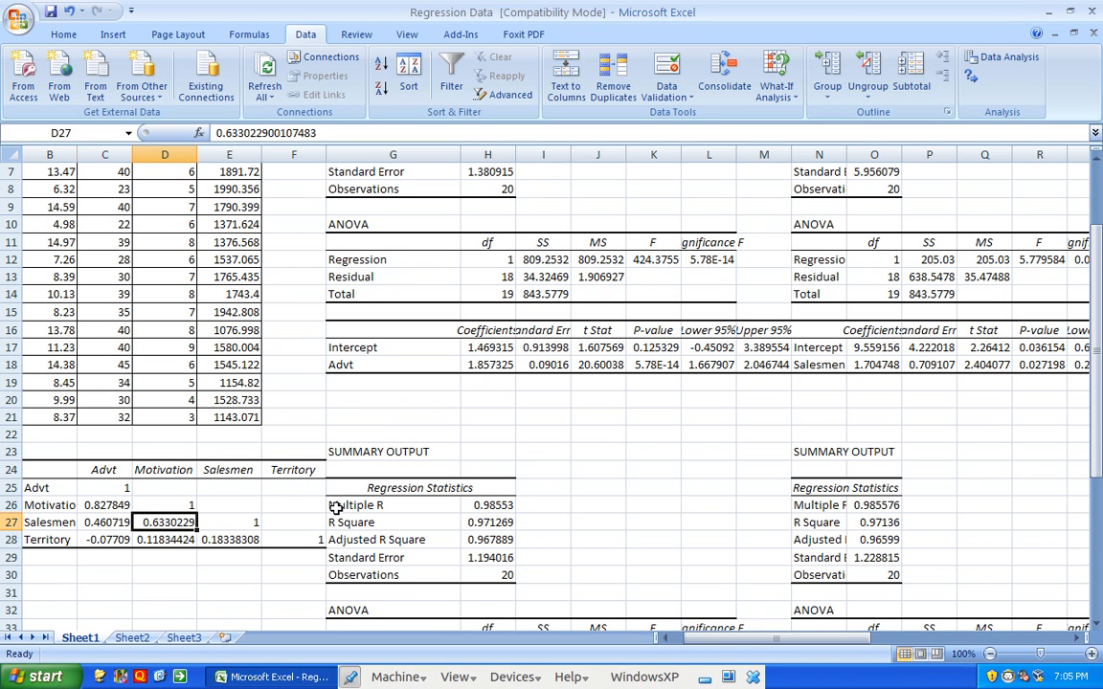
key("Down")
key("Left")
key("Right")
key("Right")
key("Left")
key("Left")
key("Up")
key("Up")
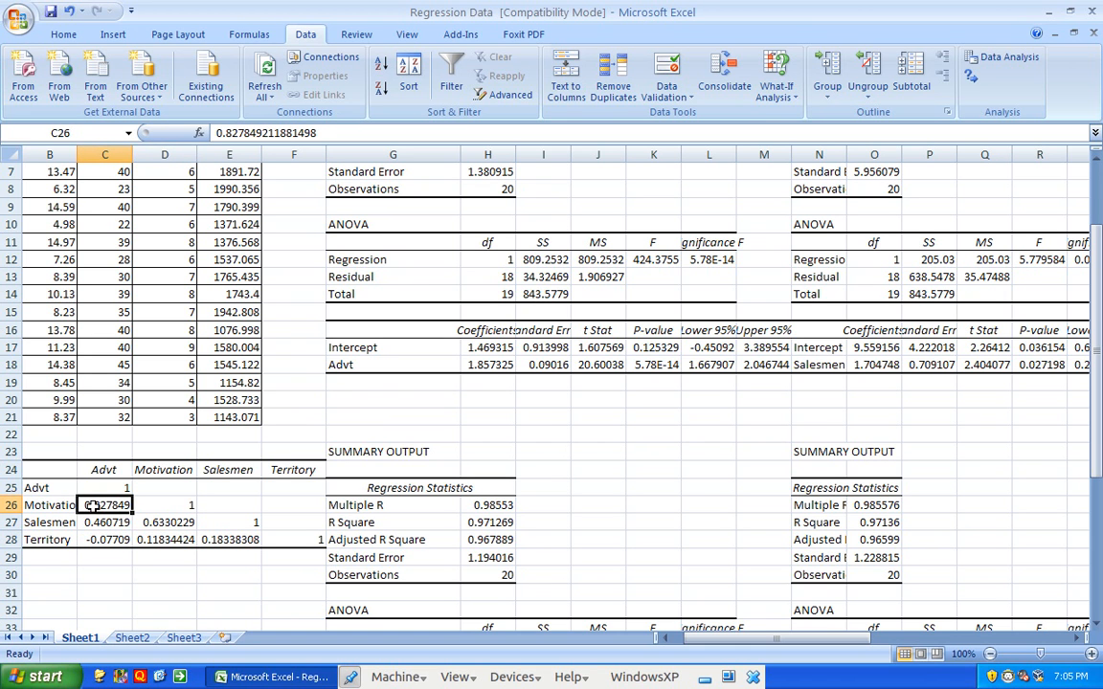
Compare the Adjusted R Square of the Advt-only regression with that of the Advt and Motivation regression.
left_click(520, 499)
scroll(522, 498, "up", 2)
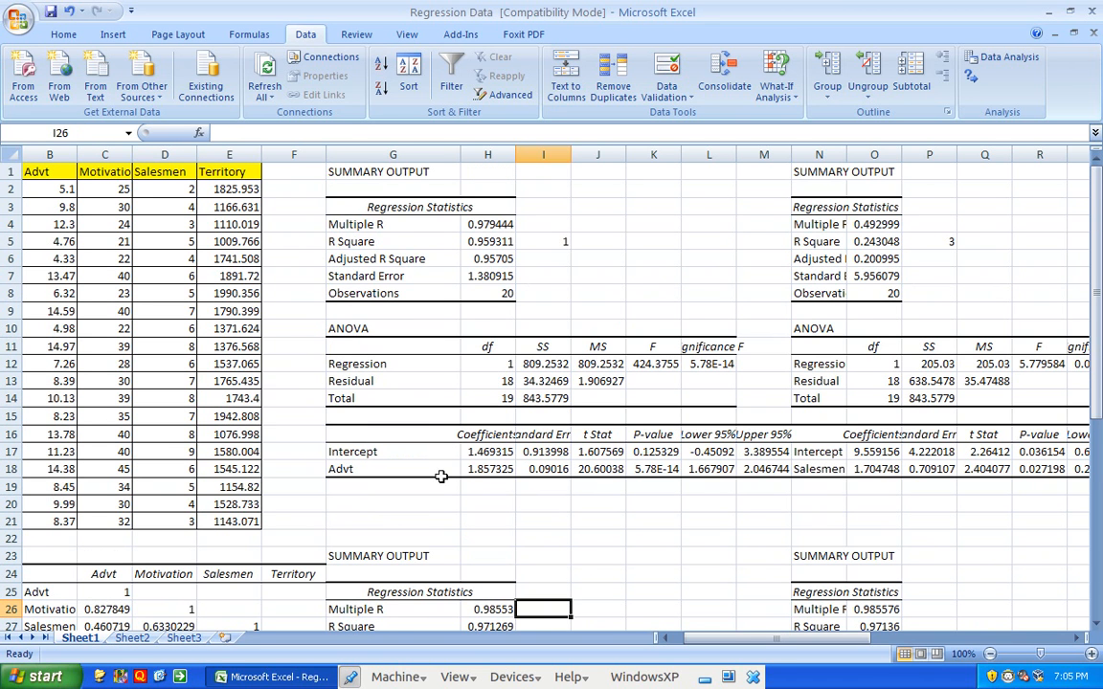
left_click(495, 262)
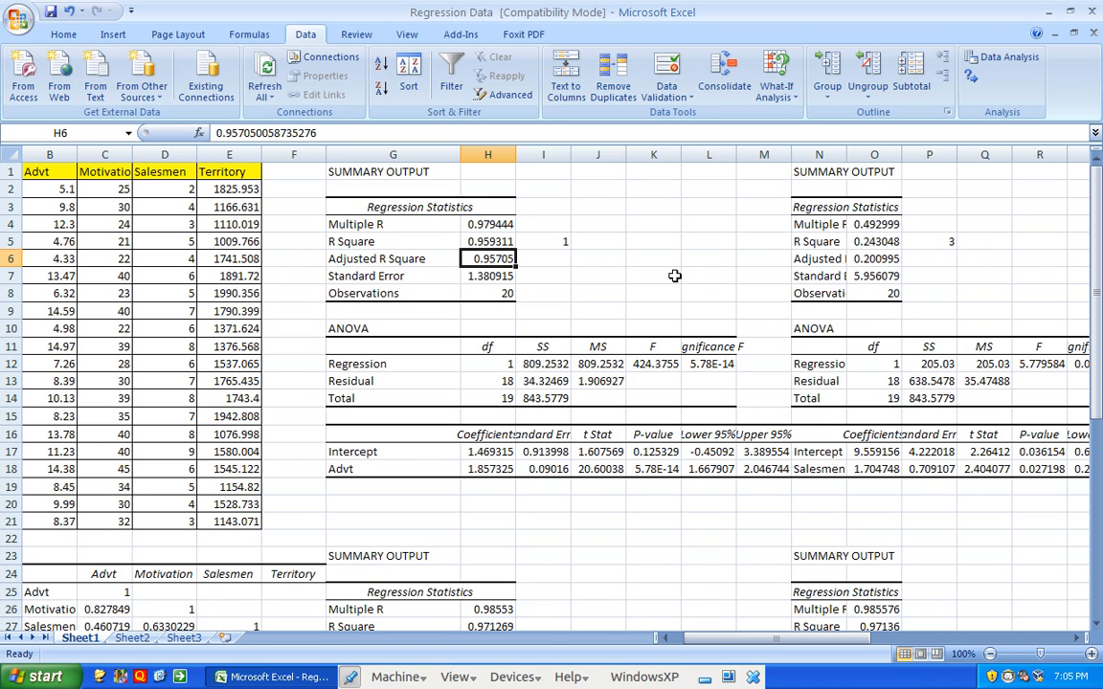
left_click(465, 570)
key("Down")
key("Down")
key("Down")
key("Down")
key("Down")
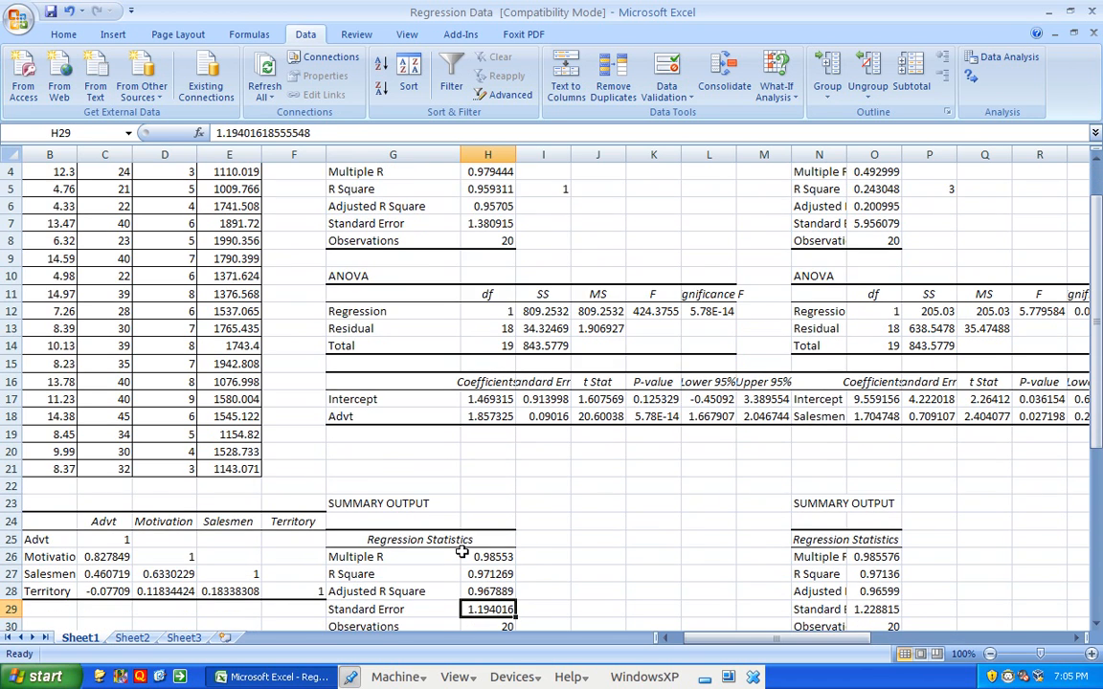
left_click(497, 592)
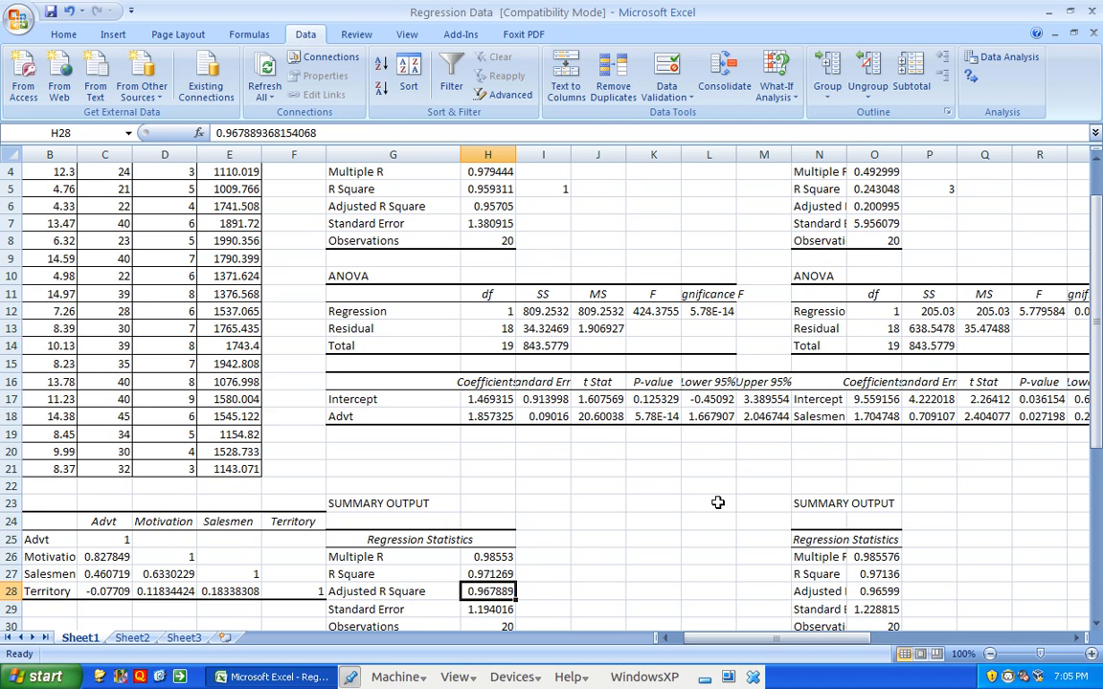
scroll(717, 503, "up", 1)
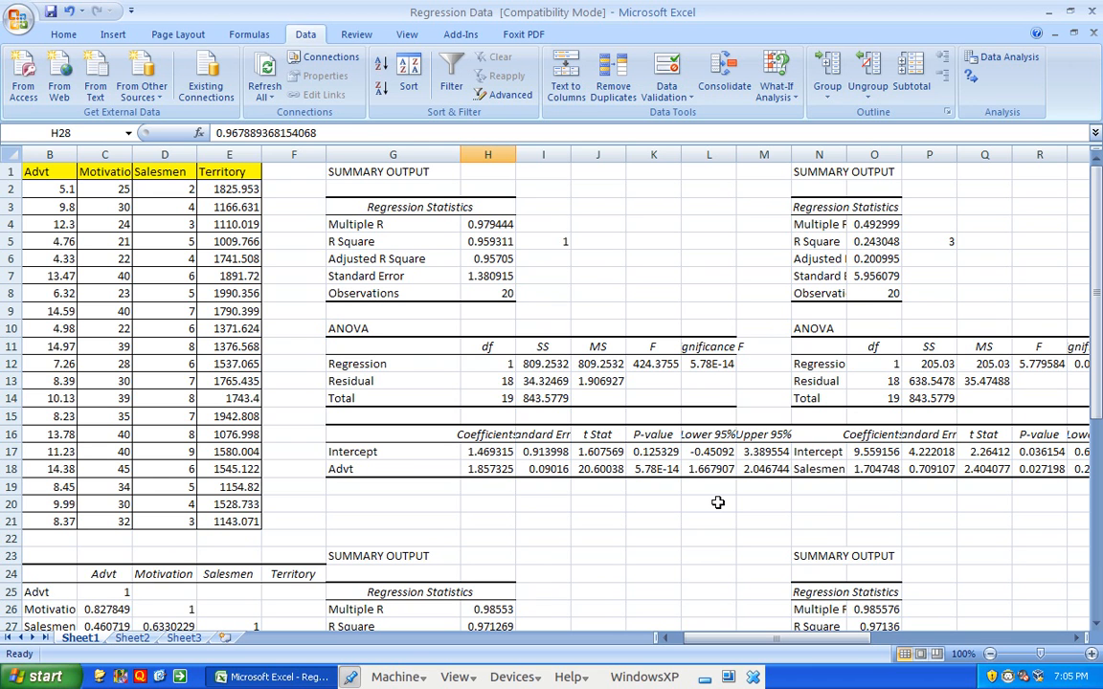
left_click(706, 679)
left_click(763, 11)
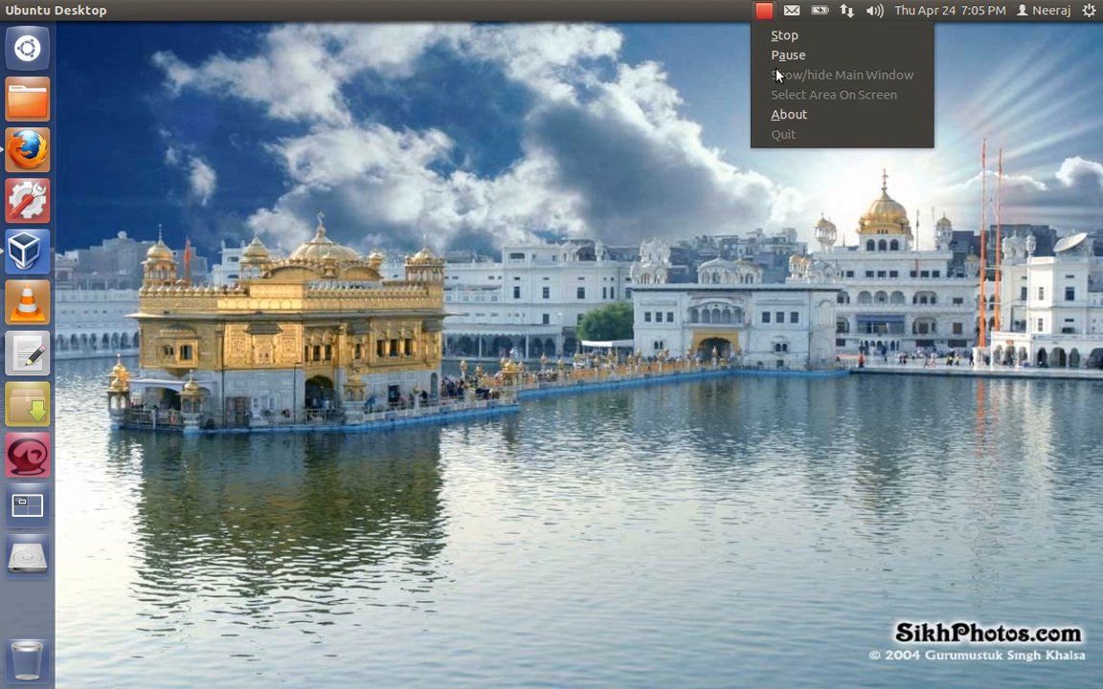